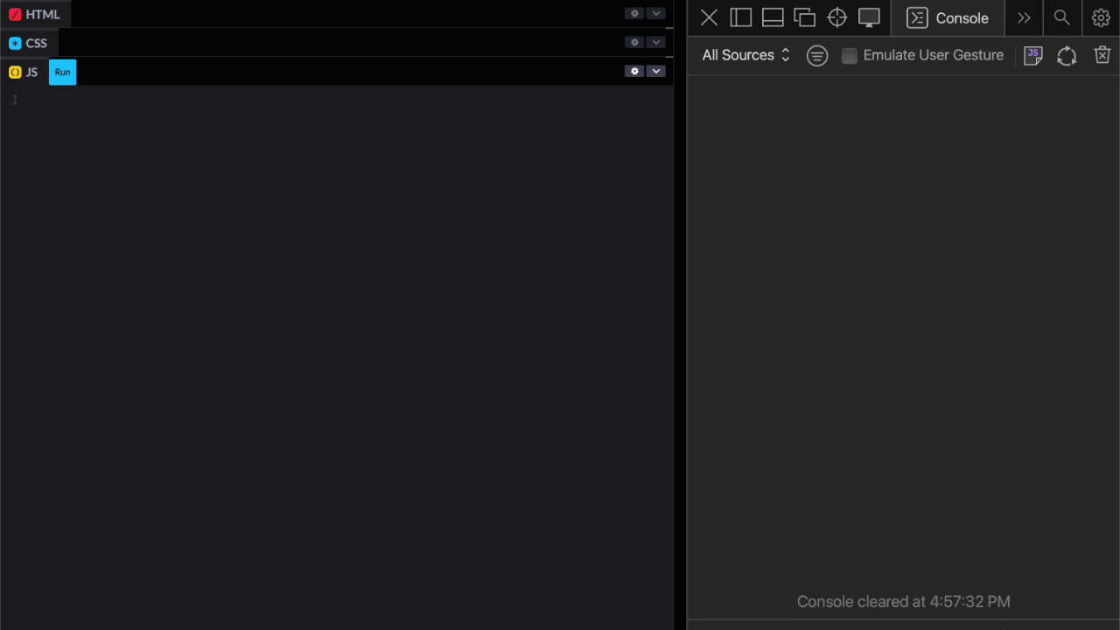
Add a '// ============ TESTS =============' header with console.assert(false, 'it fails') below it
{"action": "key", "text": "Return"}
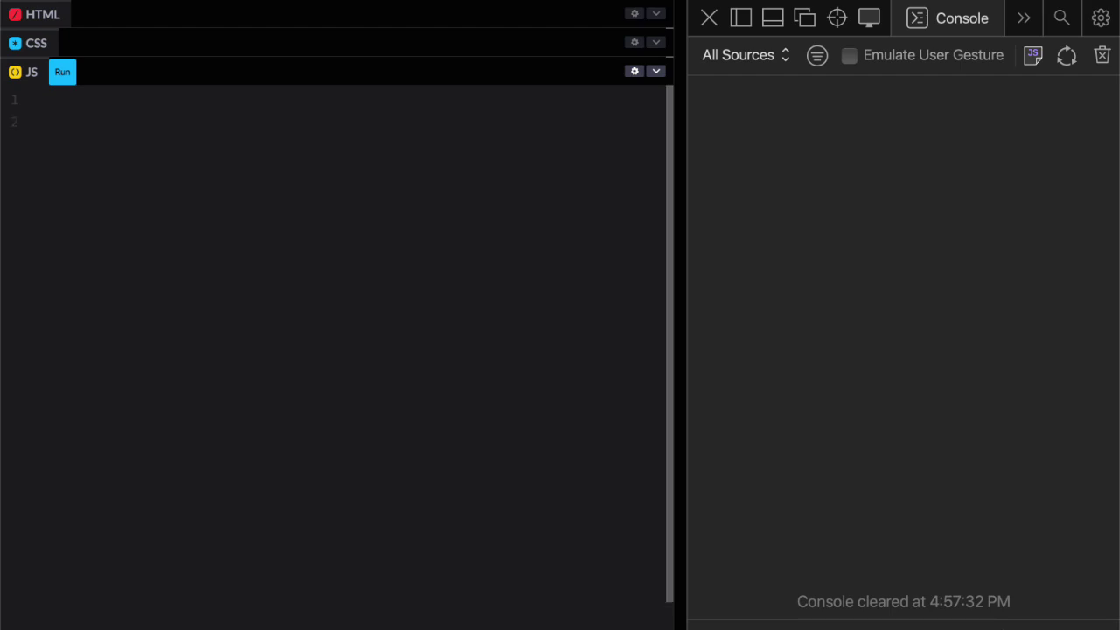
{"action": "type", "text": "// ============ "}
{"action": "type", "text": "TESTS ============="}
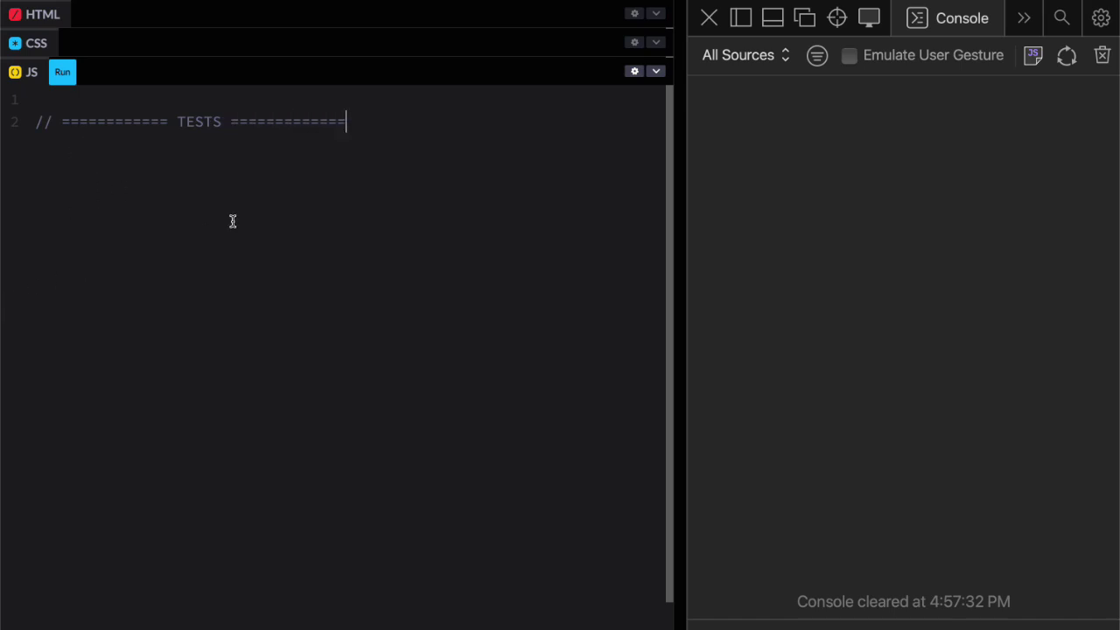
{"action": "key", "text": "Return"}
{"action": "key", "text": "Return"}
{"action": "type", "text": "console.assert()"}
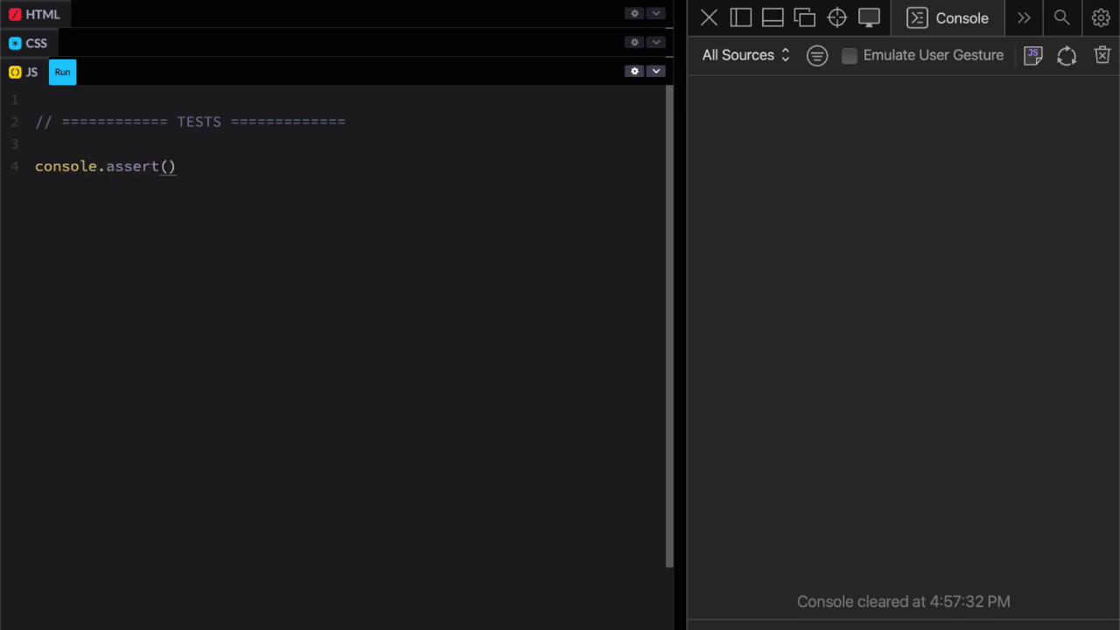
{"action": "key", "text": "Left"}
{"action": "type", "text": "false,"}
{"action": "type", "text": " '"}
{"action": "type", "text": "it fails"}
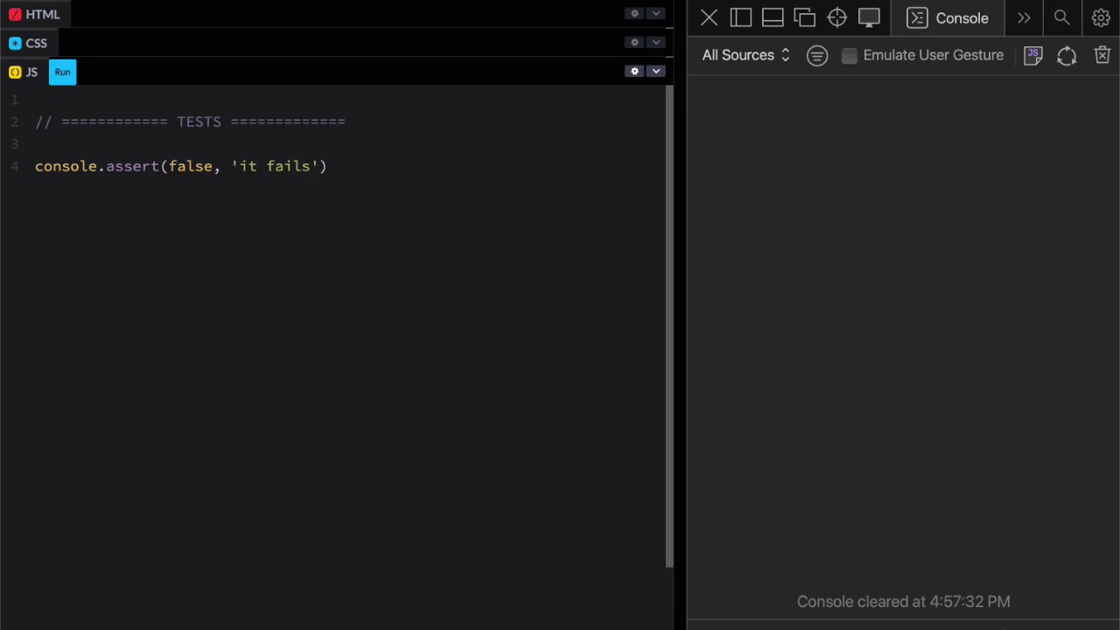
Run the failing assertion and toggle CodePen's console open and closed
{"action": "left_click", "coordinate": [62, 71]}
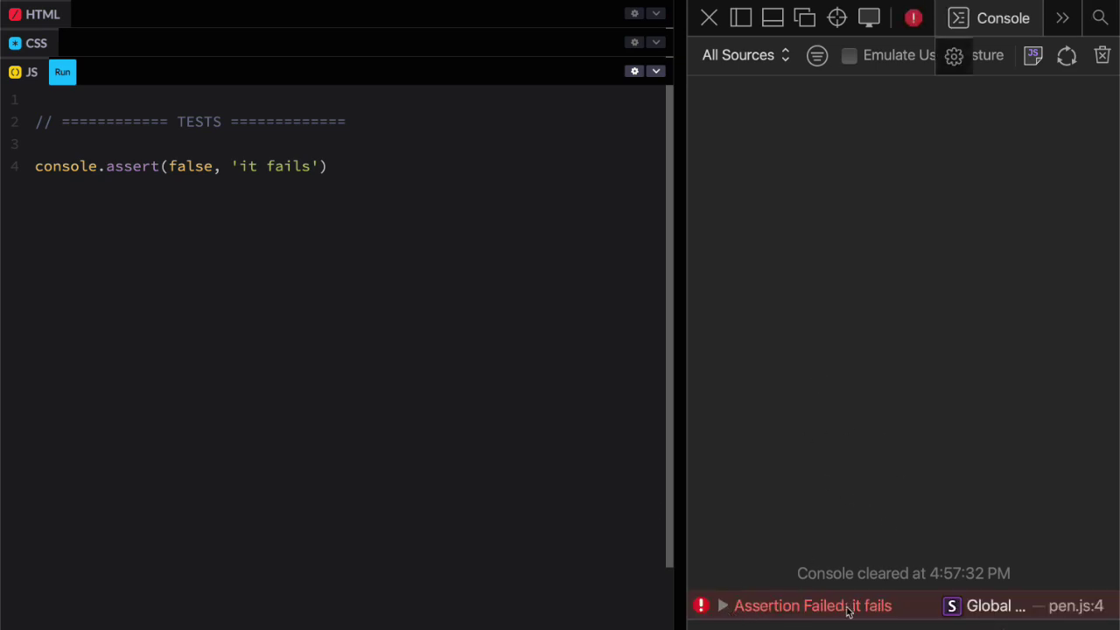
{"action": "left_click_drag", "start_coordinate": [681, 424], "coordinate": [475, 445]}
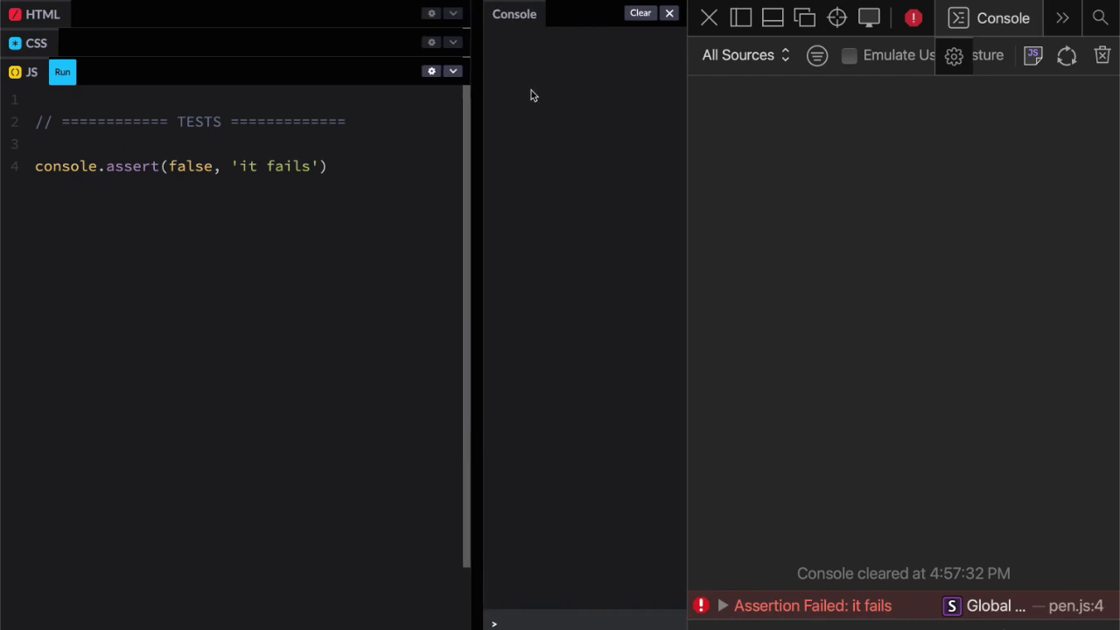
{"action": "left_click_drag", "start_coordinate": [477, 183], "coordinate": [681, 154]}
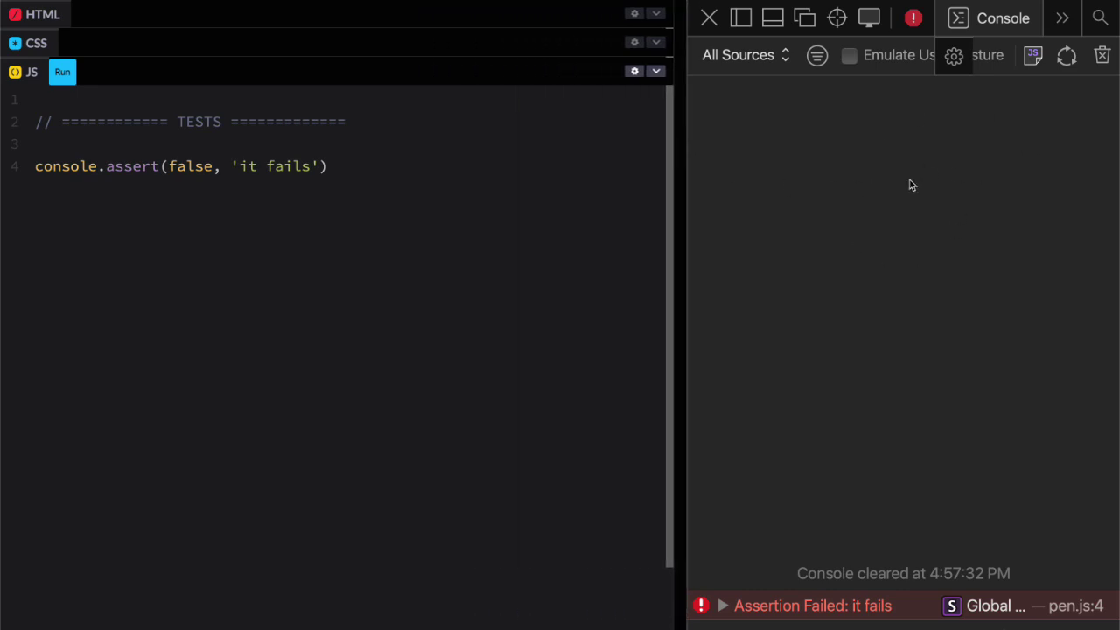
Switch the assertion to true and rerun twice, then change it back to false
{"action": "double_click", "coordinate": [196, 170]}
{"action": "type", "text": "true"}
{"action": "left_click", "coordinate": [62, 71]}
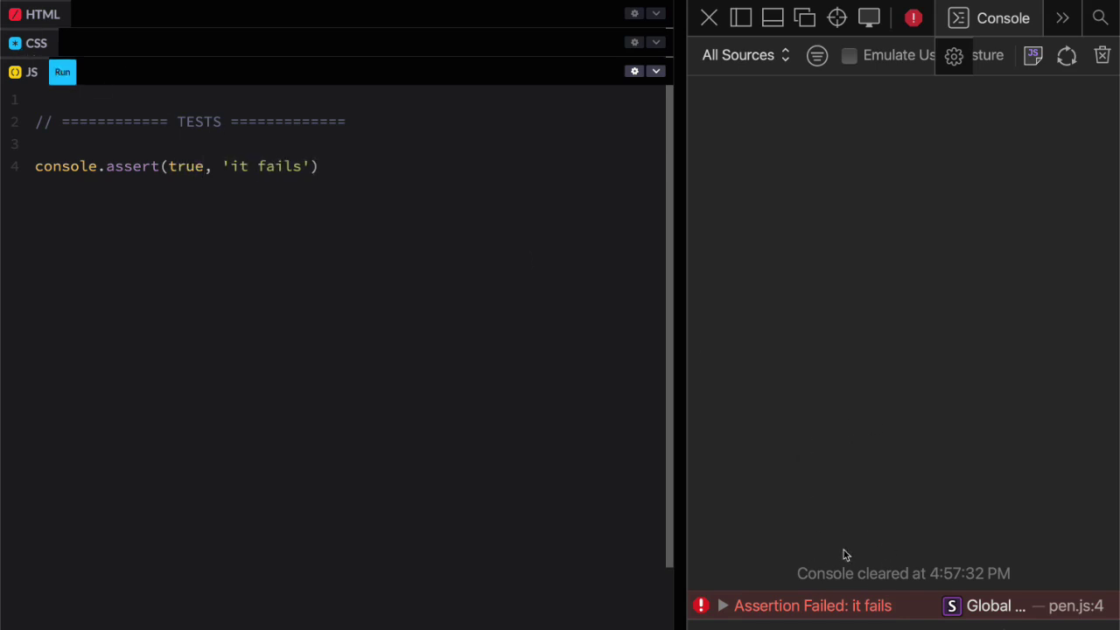
{"action": "left_click", "coordinate": [63, 76]}
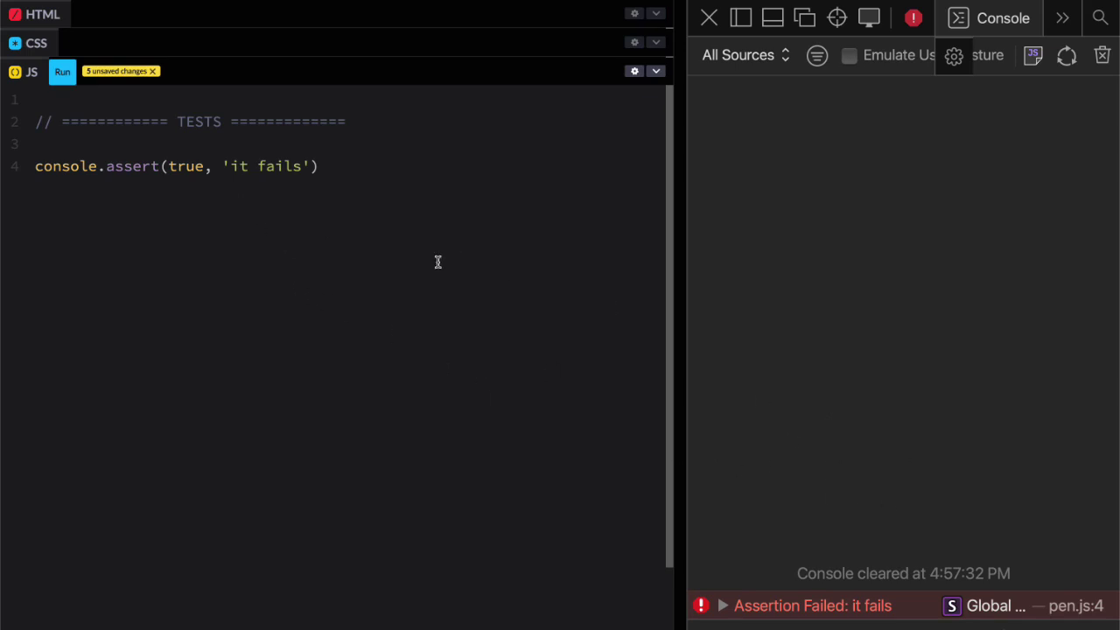
{"action": "double_click", "coordinate": [188, 170]}
{"action": "type", "text": "false"}
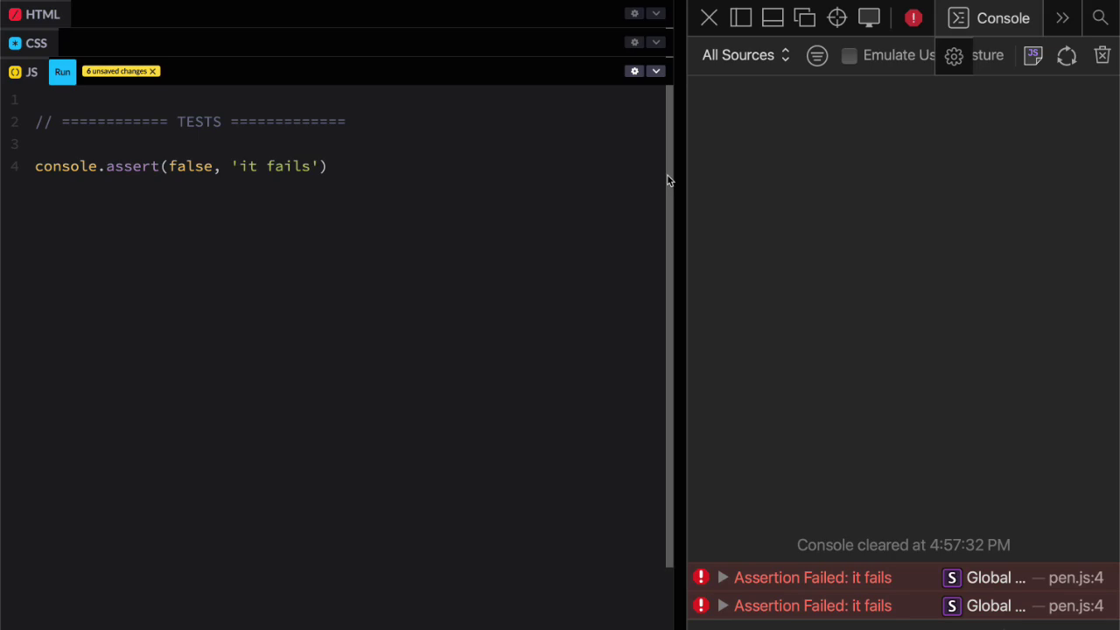
Extend the assert message with a %o placeholder and a {message: 'yay'} argument
{"action": "type", "text": ", "}
{"action": "type", "text": "%o"}
{"action": "key", "text": "Right"}
{"action": "key", "text": "BackSpace"}
{"action": "key", "text": "BackSpace"}
{"action": "type", "text": "o"}
{"action": "type", "text": "'"}
{"action": "type", "text": ", "}
{"action": "type", "text": "{}"}
{"action": "type", "text": "message"}
{"action": "type", "text": ": "}
{"action": "type", "text": "'"}
{"action": "type", "text": "yay"}
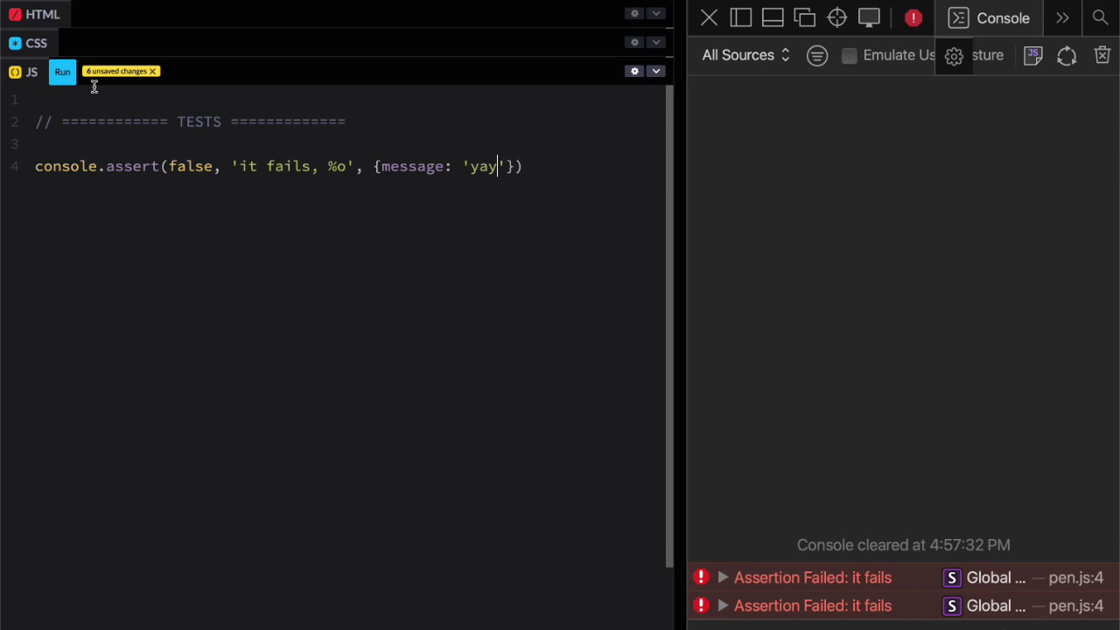
Run the pen, clear the console, and rerun to show the object in the failure
{"action": "left_click", "coordinate": [61, 78]}
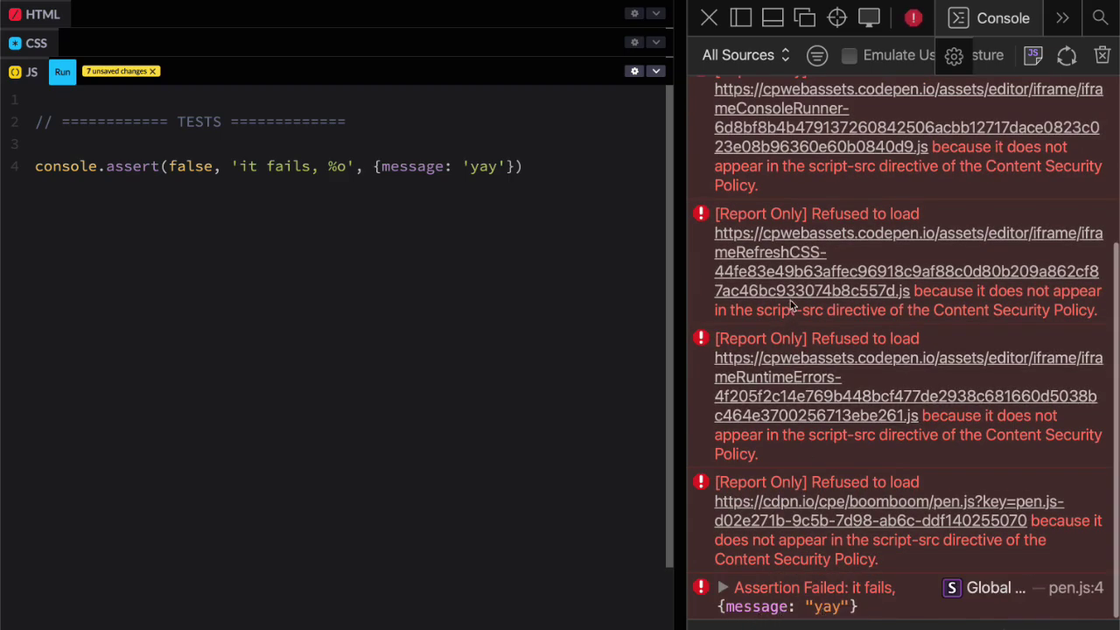
{"action": "left_click", "coordinate": [1102, 55]}
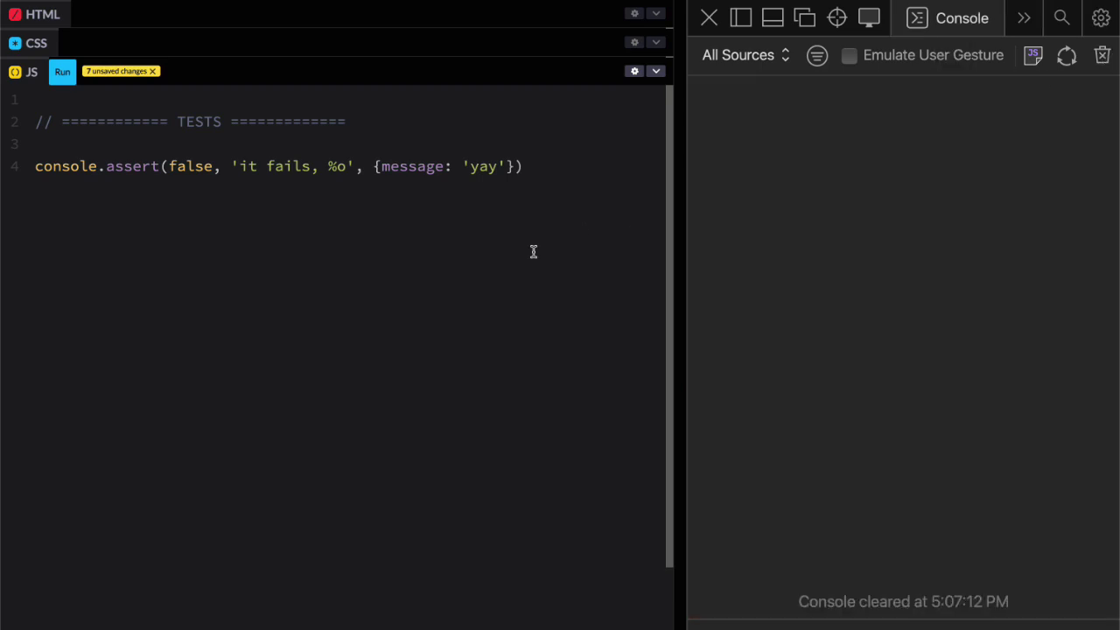
{"action": "left_click", "coordinate": [62, 72]}
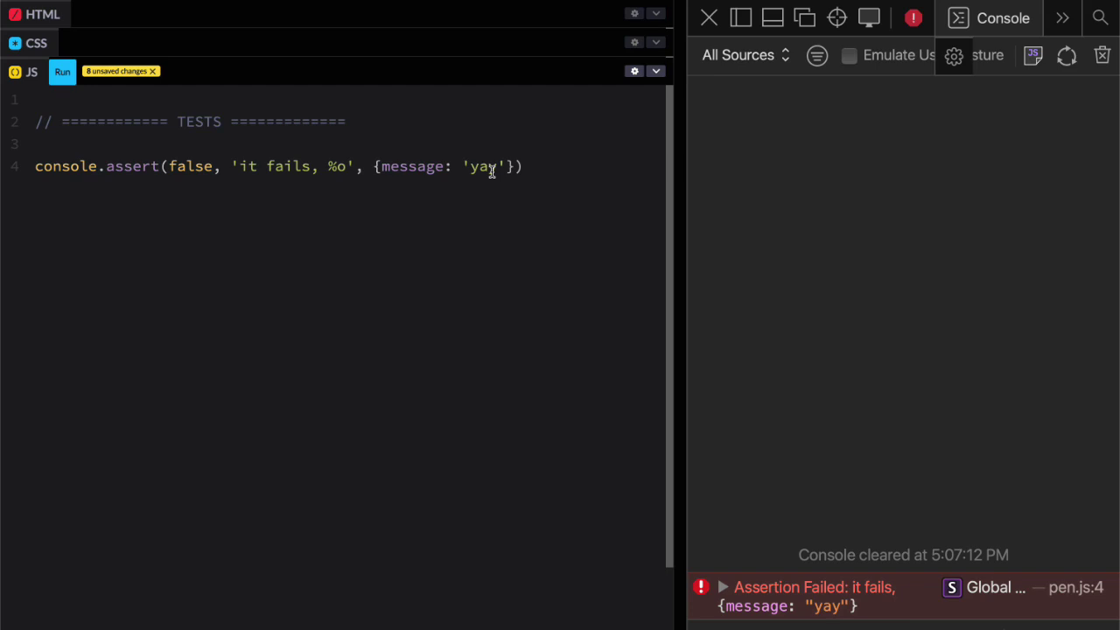
{"action": "double_click", "coordinate": [188, 166]}
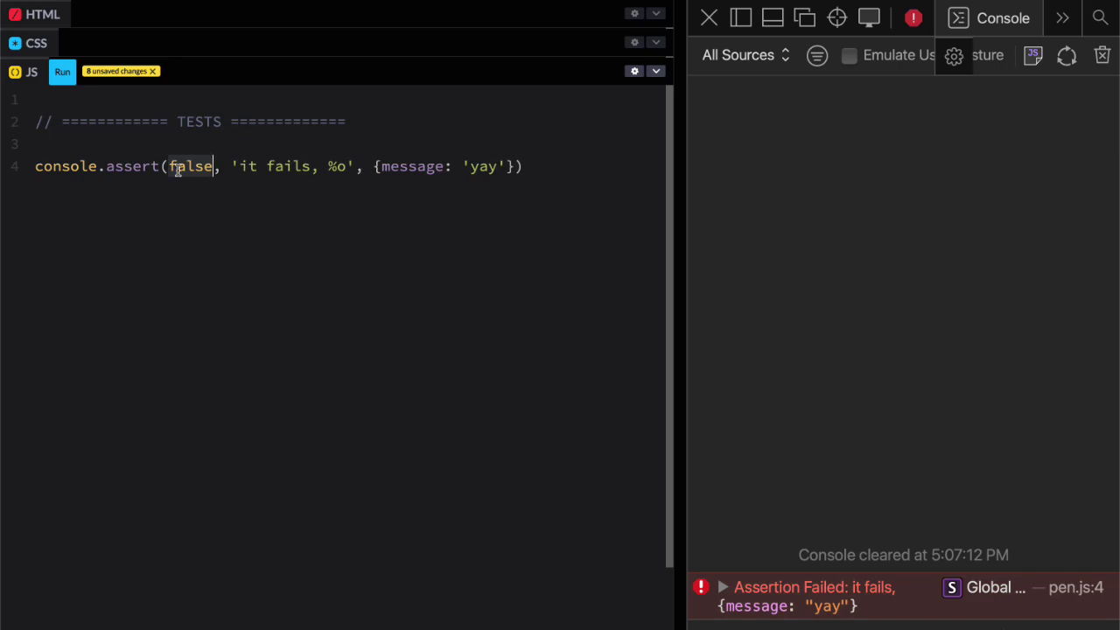
Comment out the old assertion and declare const expected = 7 and const actual = sum(5,2)
{"action": "left_click", "coordinate": [210, 162]}
{"action": "key", "text": "ctrl+slash"}
{"action": "key", "text": "End"}
{"action": "key", "text": "Return"}
{"action": "key", "text": "Return"}
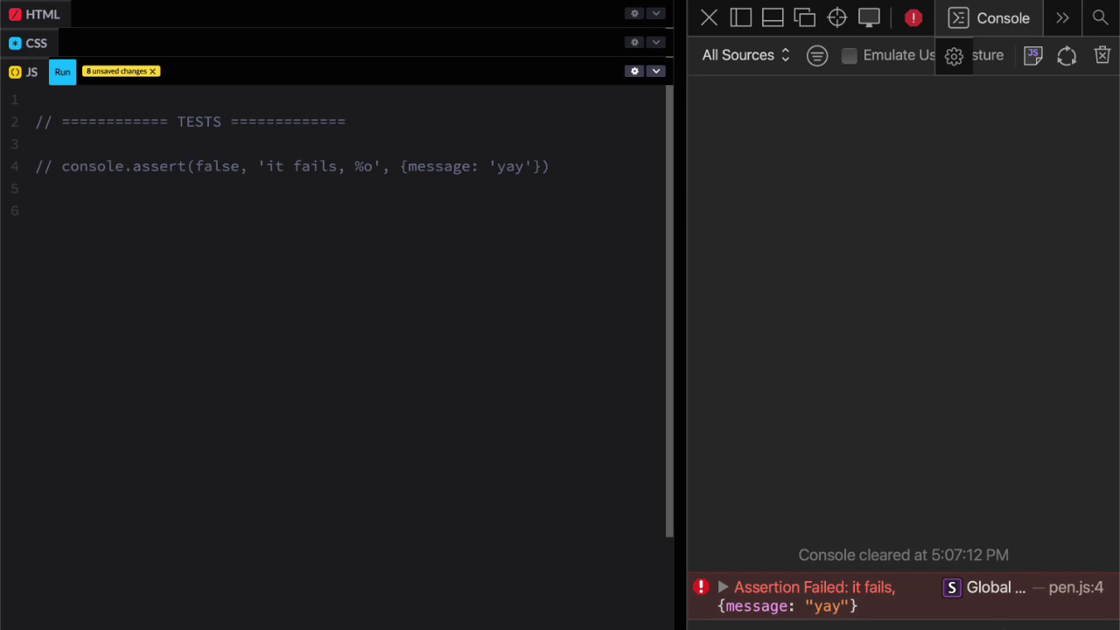
{"action": "type", "text": "const ex"}
{"action": "type", "text": "pected"}
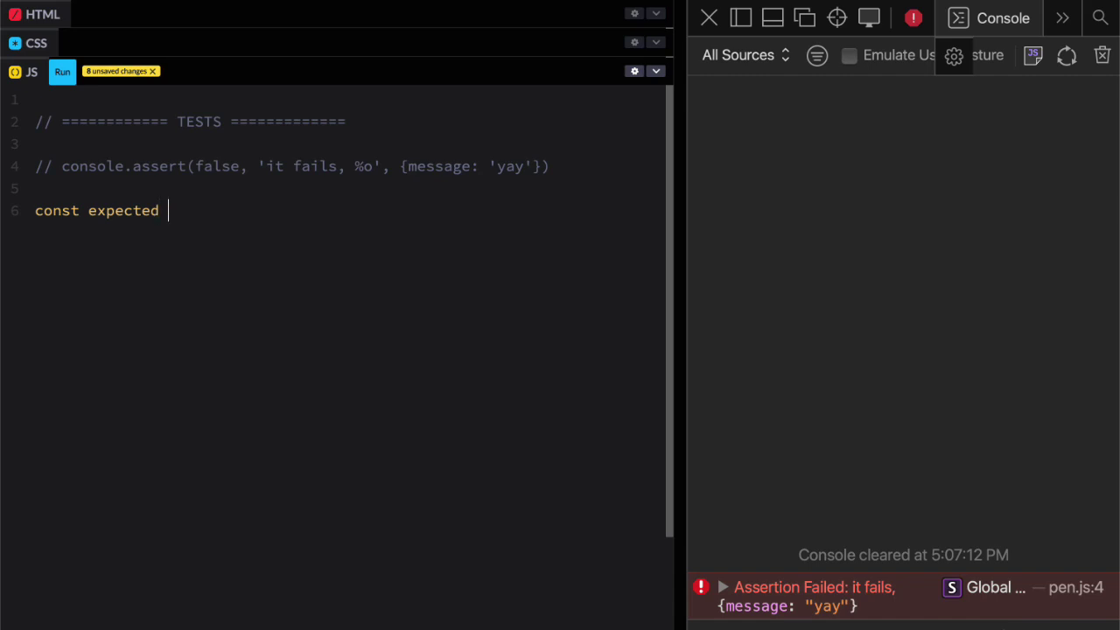
{"action": "type", "text": "= 7"}
{"action": "key", "text": "Return"}
{"action": "type", "text": "const actual "}
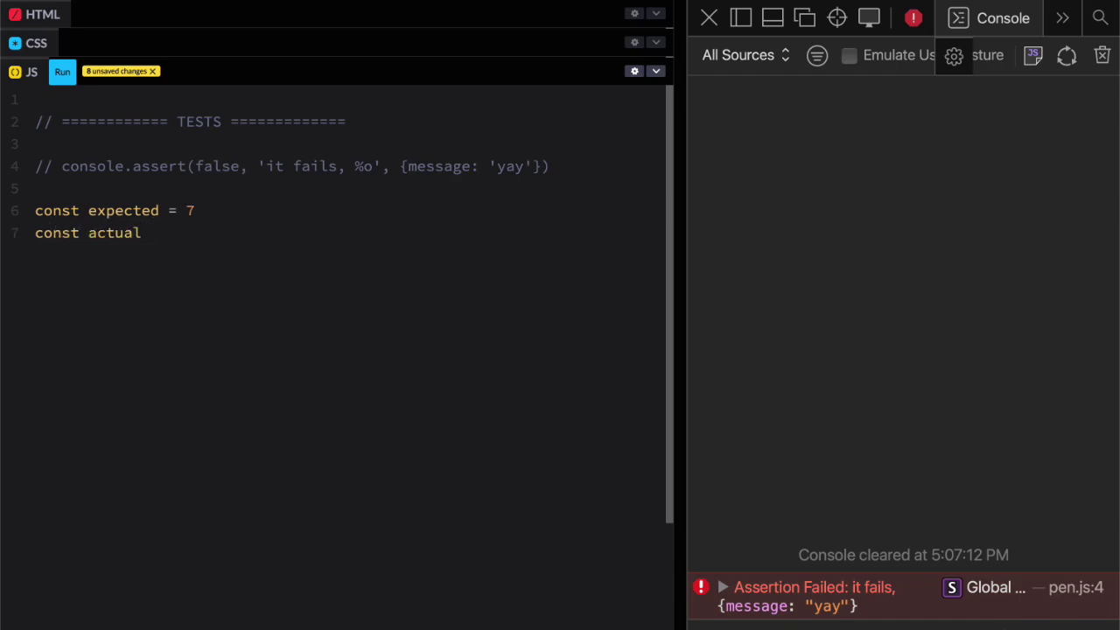
{"action": "type", "text": "= sum(5,2"}
{"action": "type", "text": ")"}
Write console.assert(expected === actual, "should sum 2,5 as 7: %o", {expected, actual})
{"action": "key", "text": "Return"}
{"action": "type", "text": "console.assert(expected === actau"}
{"action": "key", "text": "BackSpace"}
{"action": "key", "text": "BackSpace"}
{"action": "type", "text": "ual"}
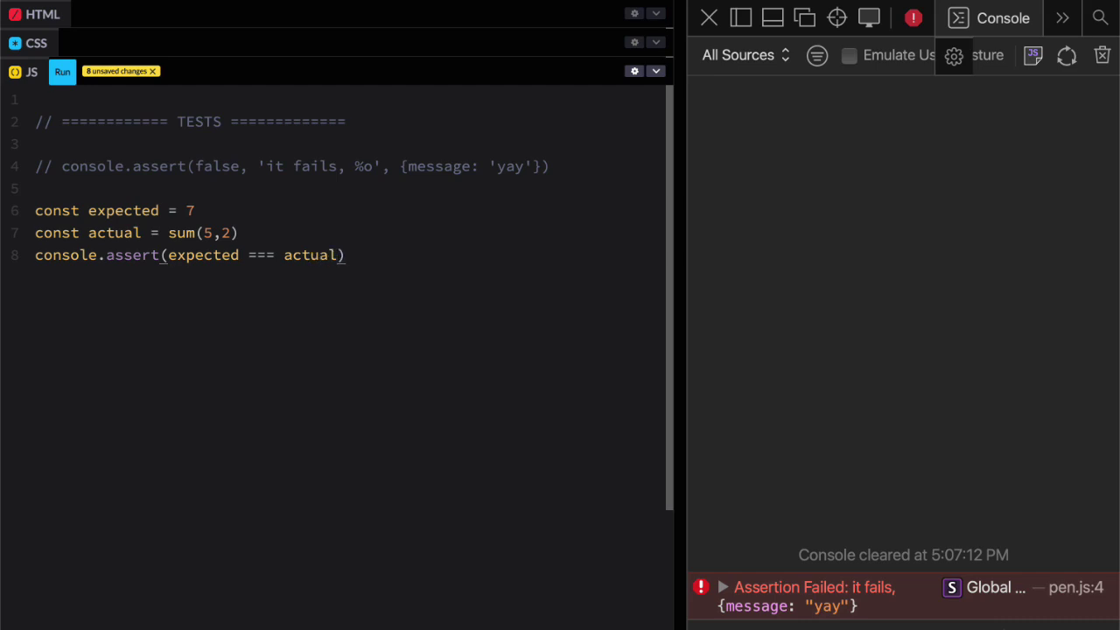
{"action": "type", "text": "m"}
{"action": "key", "text": "BackSpace"}
{"action": "key", "text": "BackSpace"}
{"action": "type", "text": ", \"should sum"}
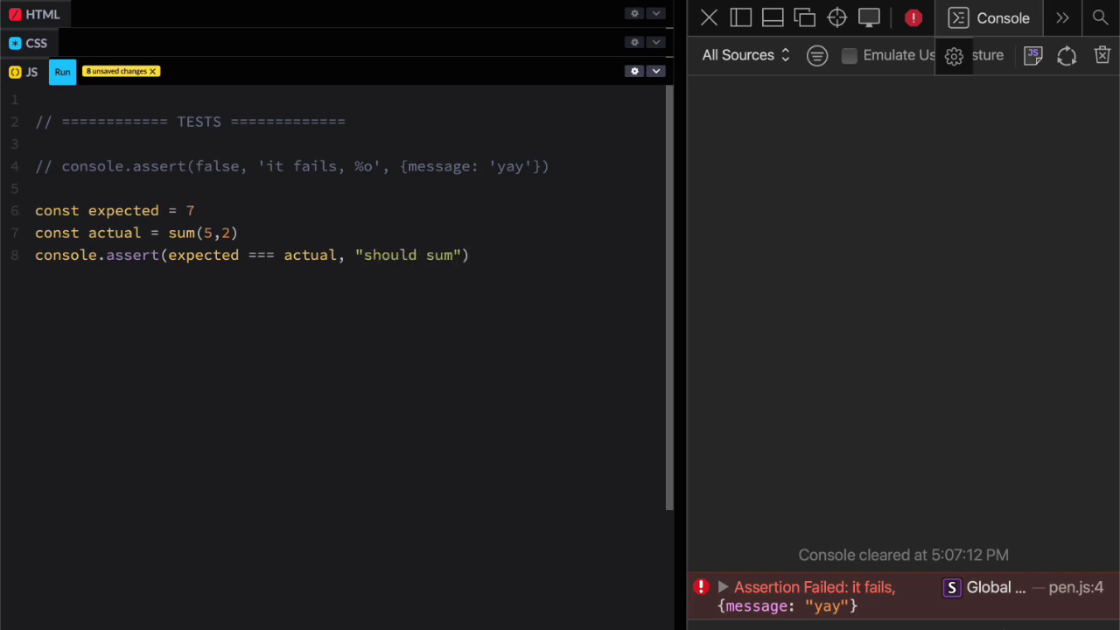
{"action": "type", "text": "2,5"}
{"action": "key", "text": "Left"}
{"action": "key", "text": "Left"}
{"action": "key", "text": "Left"}
{"action": "key", "text": "Right"}
{"action": "key", "text": "Right"}
{"action": "key", "text": "Right"}
{"action": "key", "text": "Left"}
{"action": "type", "text": "as 7"}
{"action": "type", "text": ": "}
{"action": "type", "text": "%"}
{"action": "type", "text": "o"}
{"action": "key", "text": "End"}
{"action": "type", "text": ", "}
{"action": "type", "text": "{expected, "}
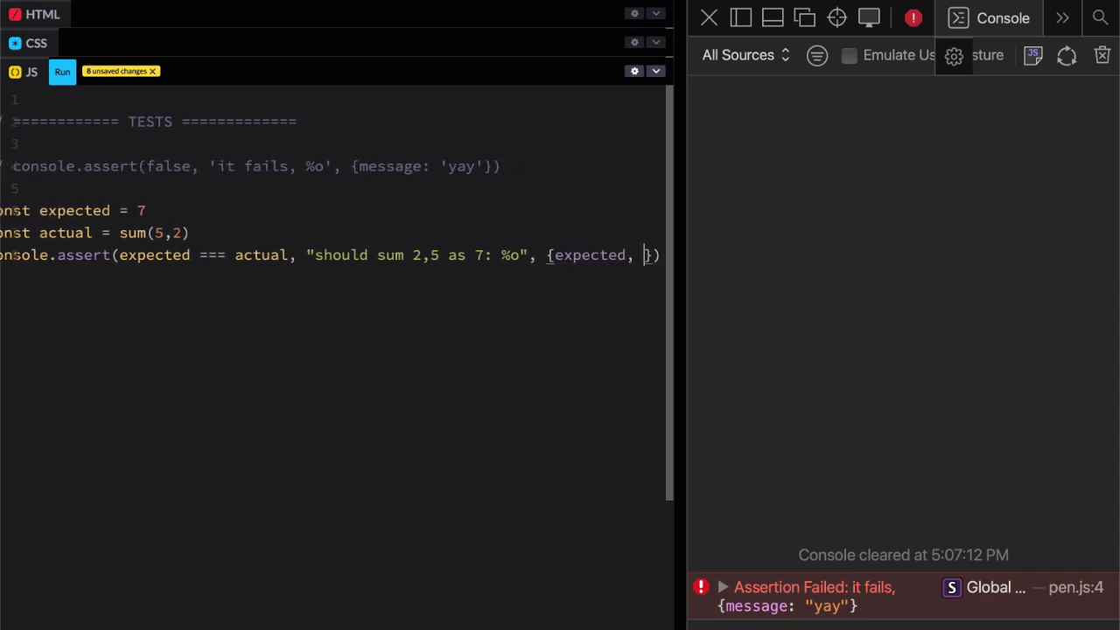
{"action": "type", "text": "actual"}
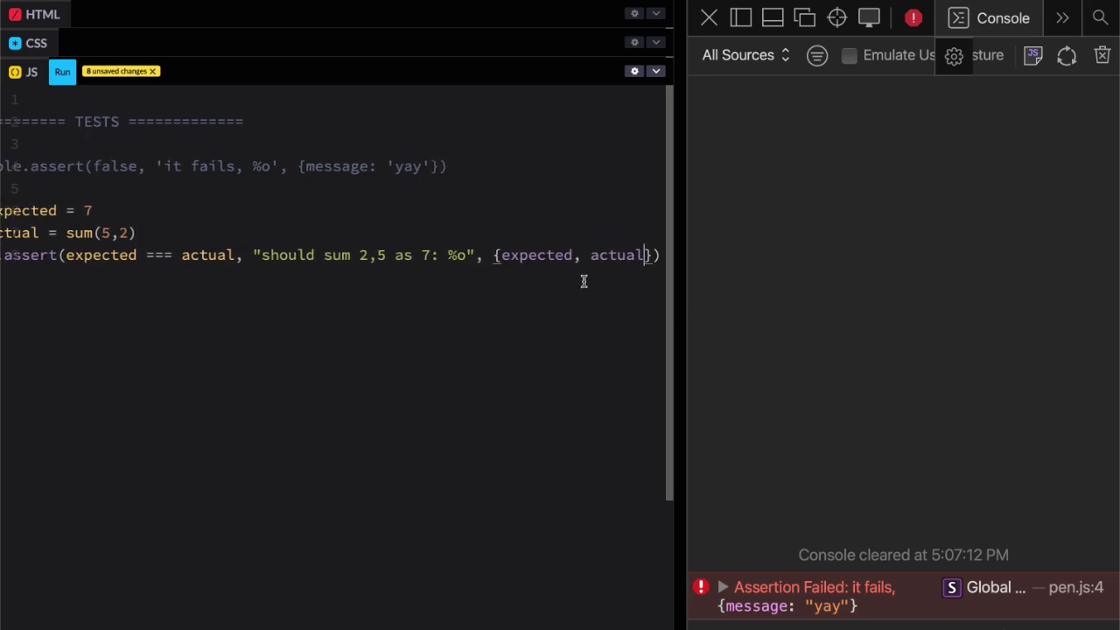
Clear the console and run the sum test, producing a ReferenceError
{"action": "left_click", "coordinate": [1103, 55]}
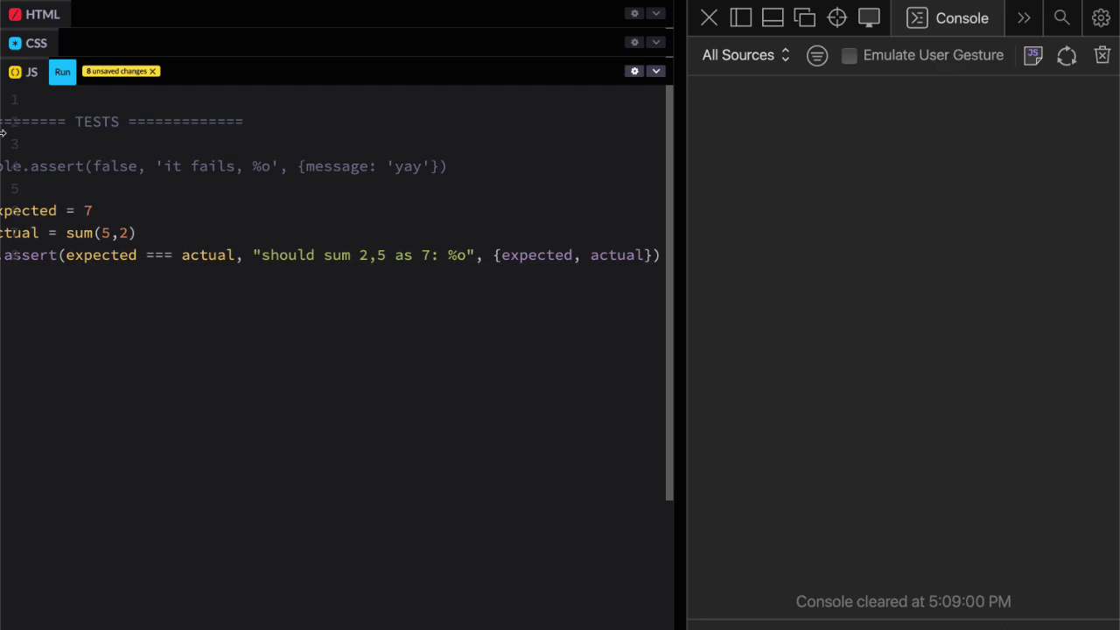
{"action": "left_click", "coordinate": [62, 72]}
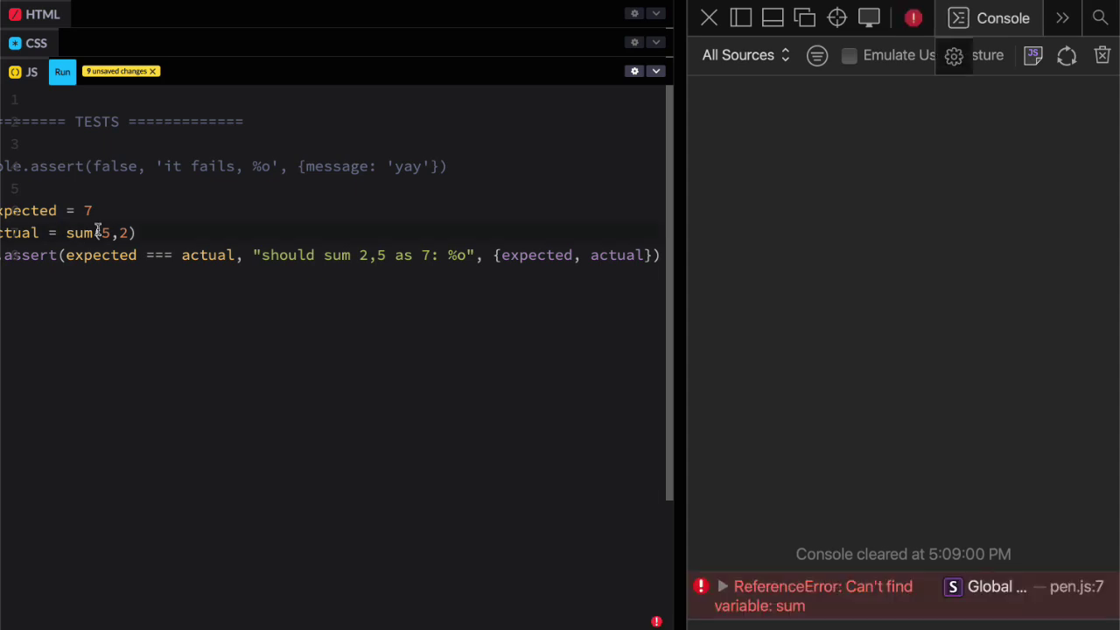
{"action": "scroll", "coordinate": [161, 204], "scroll_direction": "left", "scroll_amount": 2}
{"action": "scroll", "coordinate": [161, 204], "scroll_direction": "left", "scroll_amount": 2}
{"action": "scroll", "coordinate": [140, 184], "scroll_direction": "left", "scroll_amount": 1}
Define function sum(a,b){ return a + b } on line 1
{"action": "left_click", "coordinate": [92, 98]}
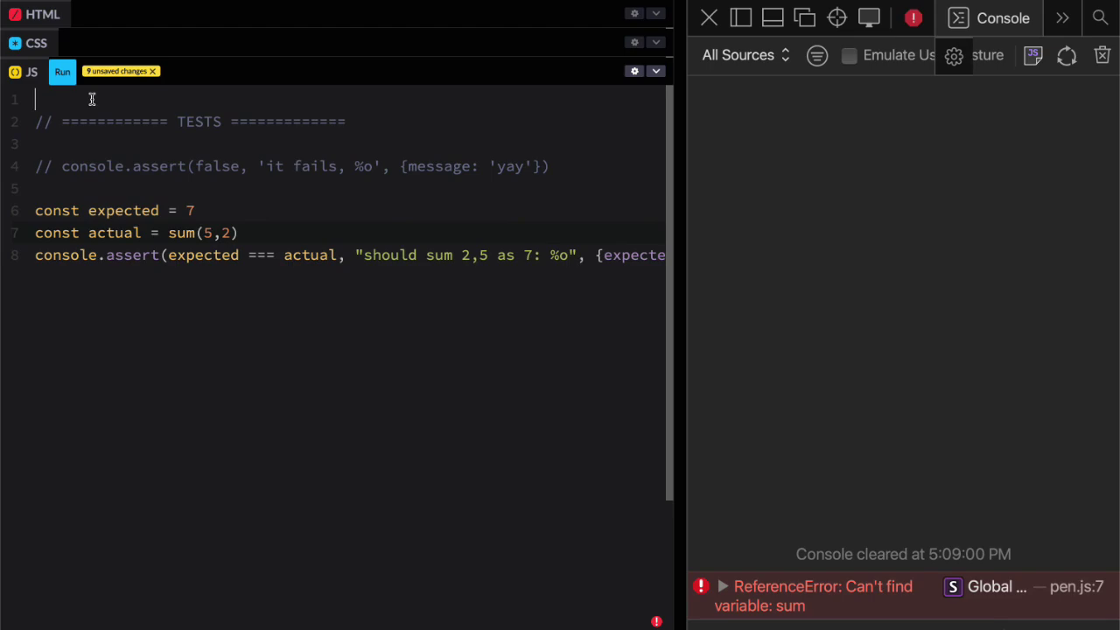
{"action": "type", "text": "function sum(a,b){"}
{"action": "key", "text": "Return"}
{"action": "type", "text": "return a + b"}
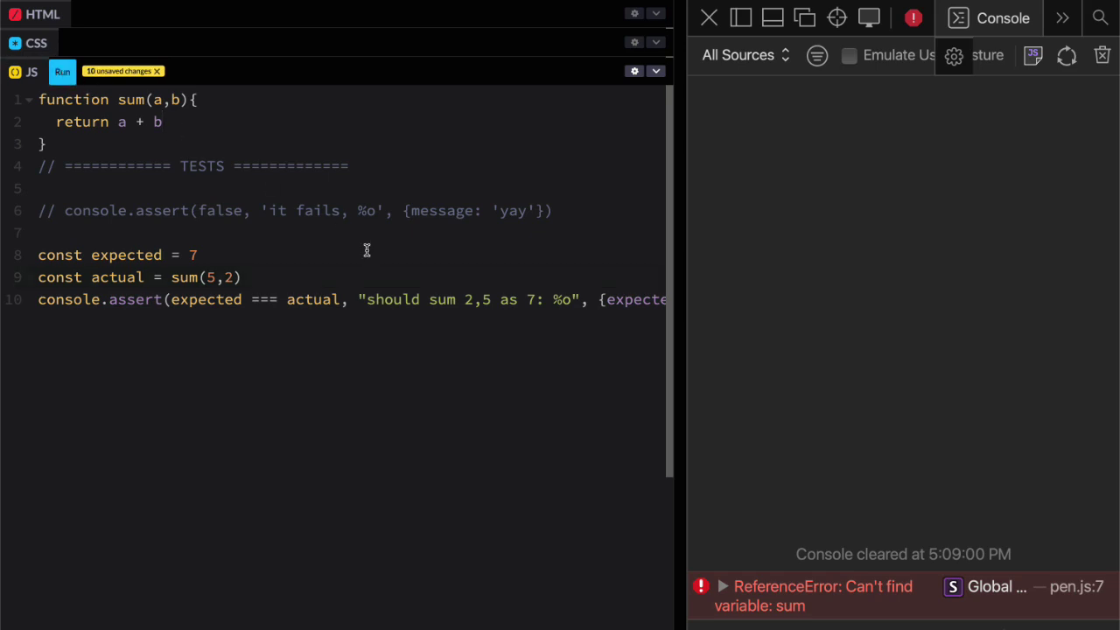
Change expected from 7 to 70 on line 8 so the sum assertion fails
{"action": "left_click", "coordinate": [200, 254]}
{"action": "type", "text": "0"}
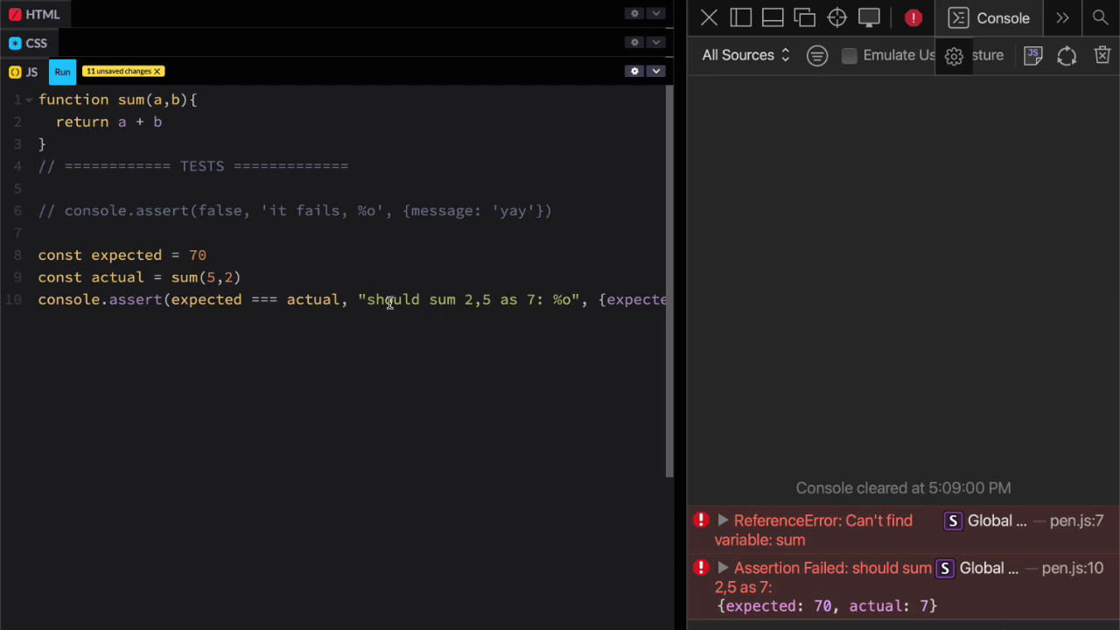
Move the message into a new constant: const title = "should sum 2,5 as 7"
{"action": "left_click_drag", "start_coordinate": [367, 299], "coordinate": [535, 298]}
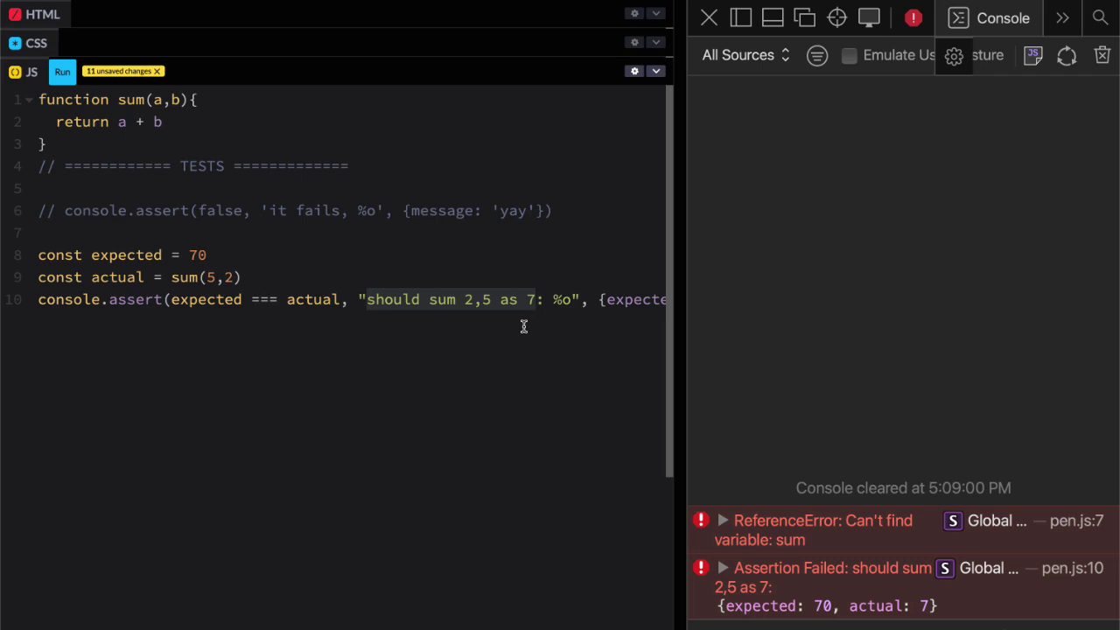
{"action": "key", "text": "BackSpace"}
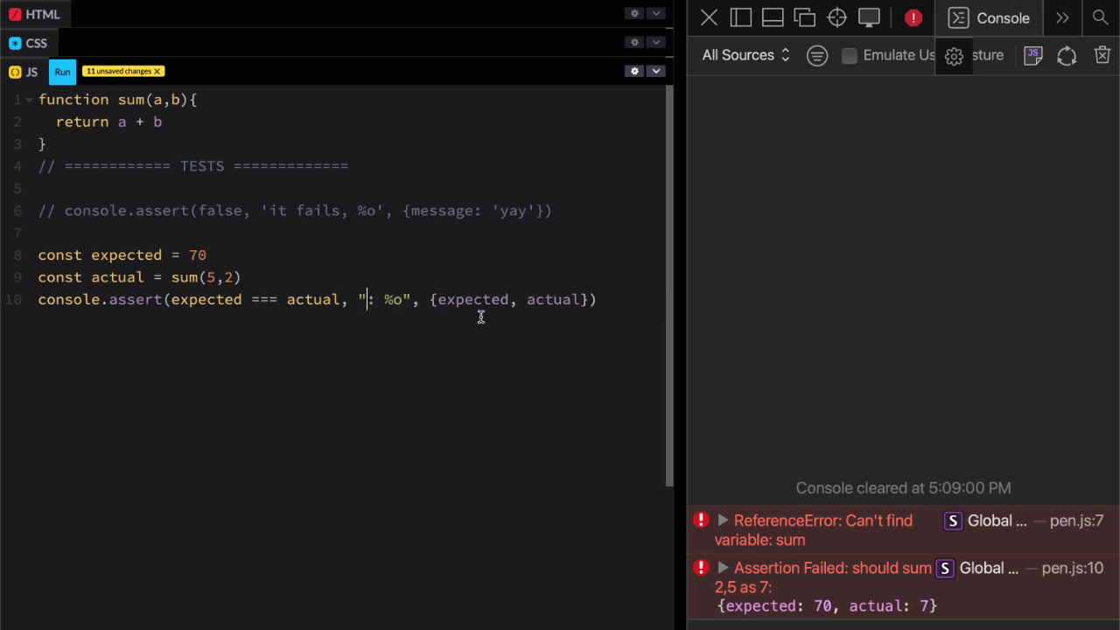
{"action": "left_click", "coordinate": [186, 238]}
{"action": "key", "text": "Return"}
{"action": "type", "text": "c"}
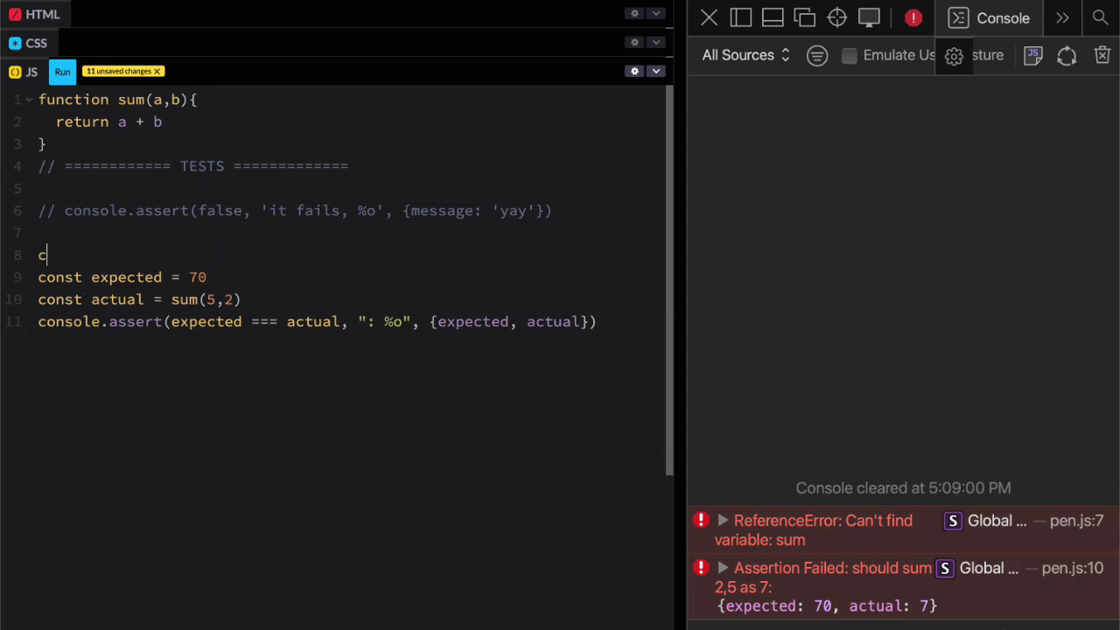
{"action": "type", "text": "onst title = \"should sum 2,5 as 7"}
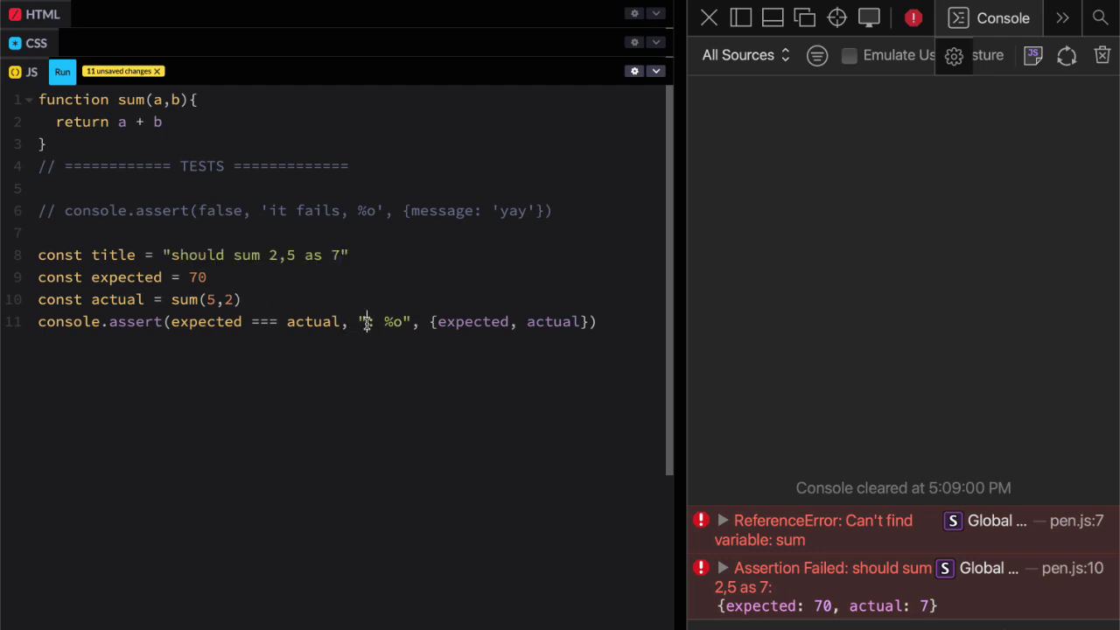
Use the template literal `${title}: %o` as the assert message and set expected back to 7
{"action": "left_click_drag", "start_coordinate": [363, 321], "coordinate": [411, 322]}
{"action": "key", "text": "BackSpace"}
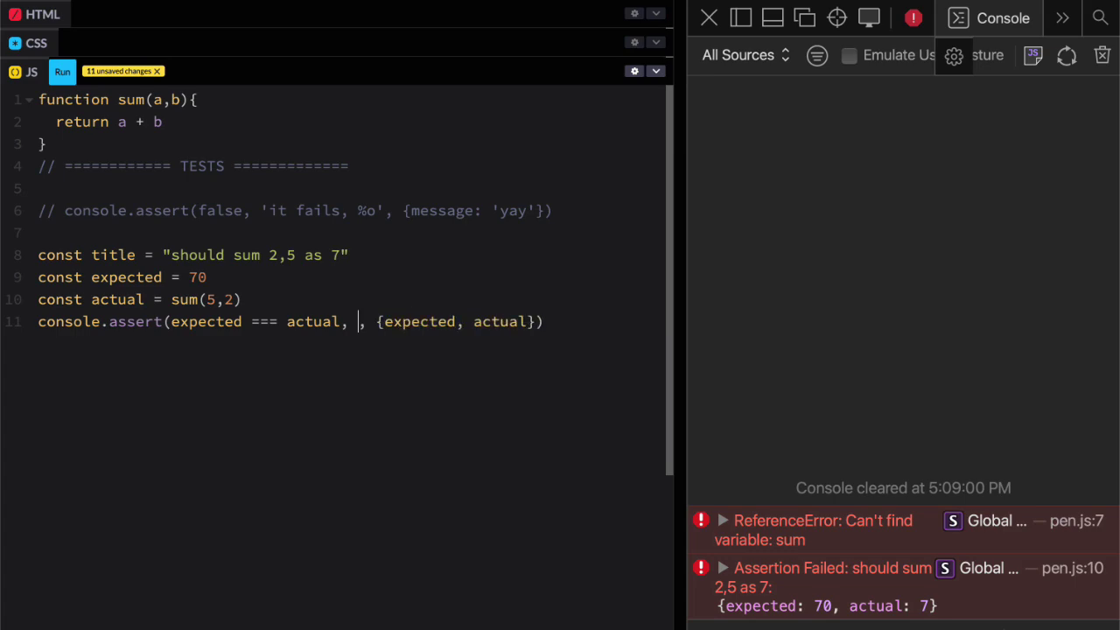
{"action": "type", "text": "`"}
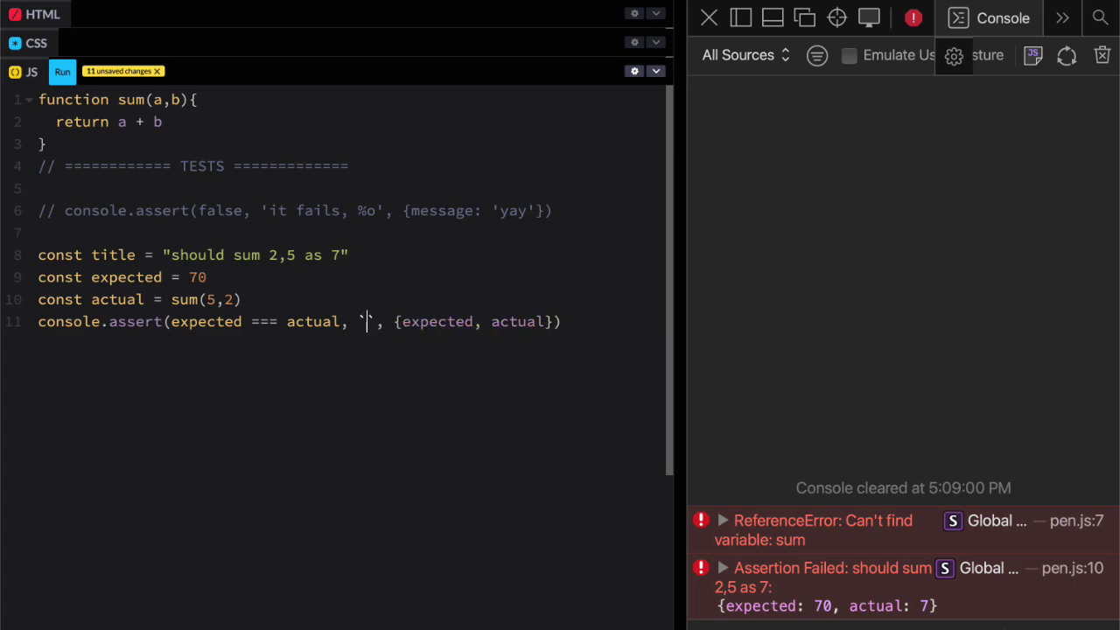
{"action": "type", "text": "${title}: `,"}
{"action": "key", "text": "BackSpace"}
{"action": "key", "text": "BackSpace"}
{"action": "type", "text": ": "}
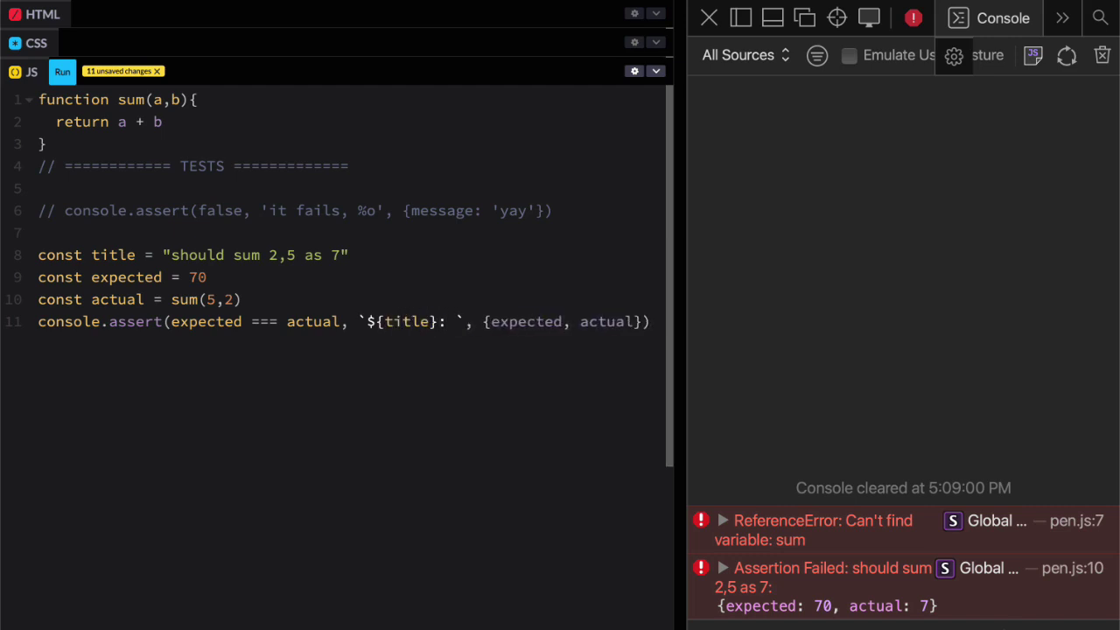
{"action": "type", "text": "%o"}
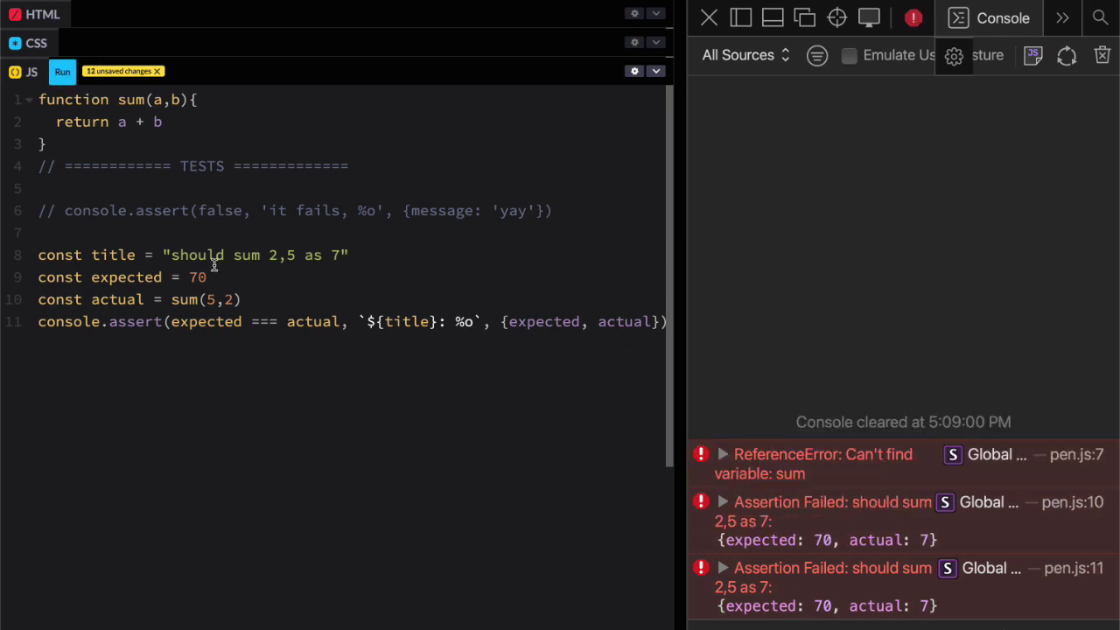
{"action": "left_click", "coordinate": [224, 277]}
{"action": "key", "text": "BackSpace"}
Wrap the tests between console.group('TESTS') and console.groupEnd('TESTS') lines
{"action": "left_click", "coordinate": [128, 184]}
{"action": "key", "text": "Return"}
{"action": "key", "text": "Return"}
{"action": "key", "text": "Up"}
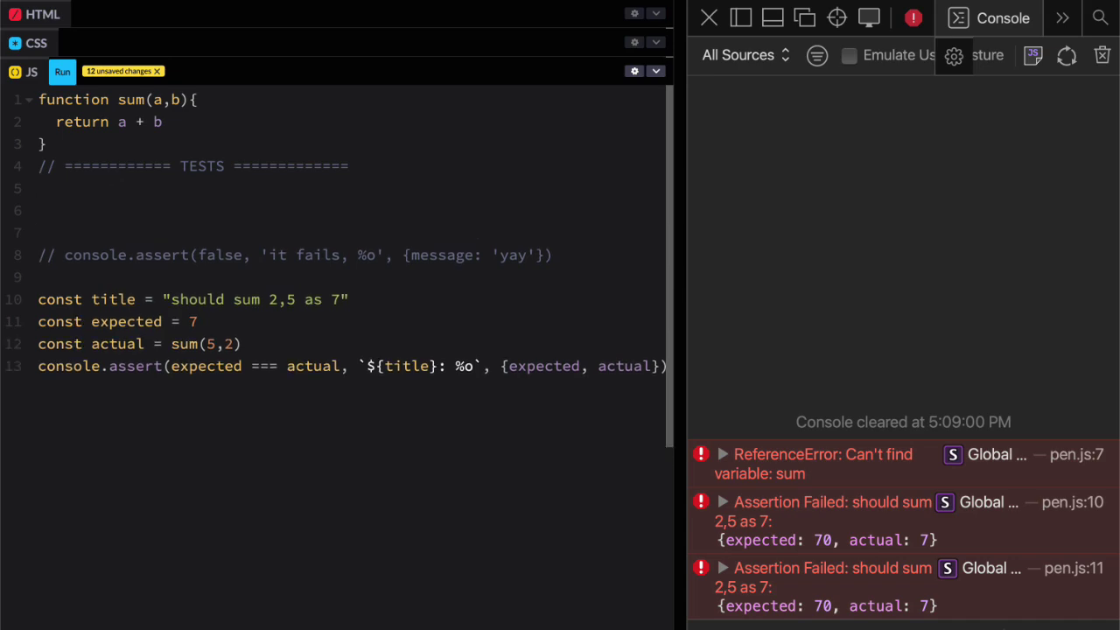
{"action": "type", "text": "console.group('"}
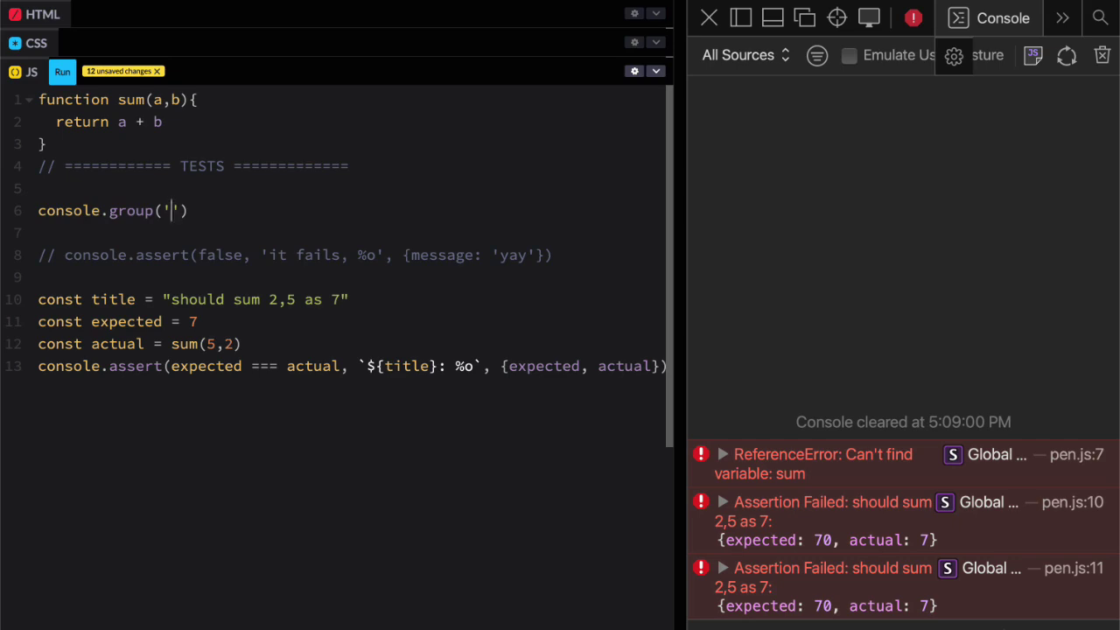
{"action": "type", "text": "TESTS"}
{"action": "key", "text": "Return"}
{"action": "key", "text": "Return"}
{"action": "key", "text": "Return"}
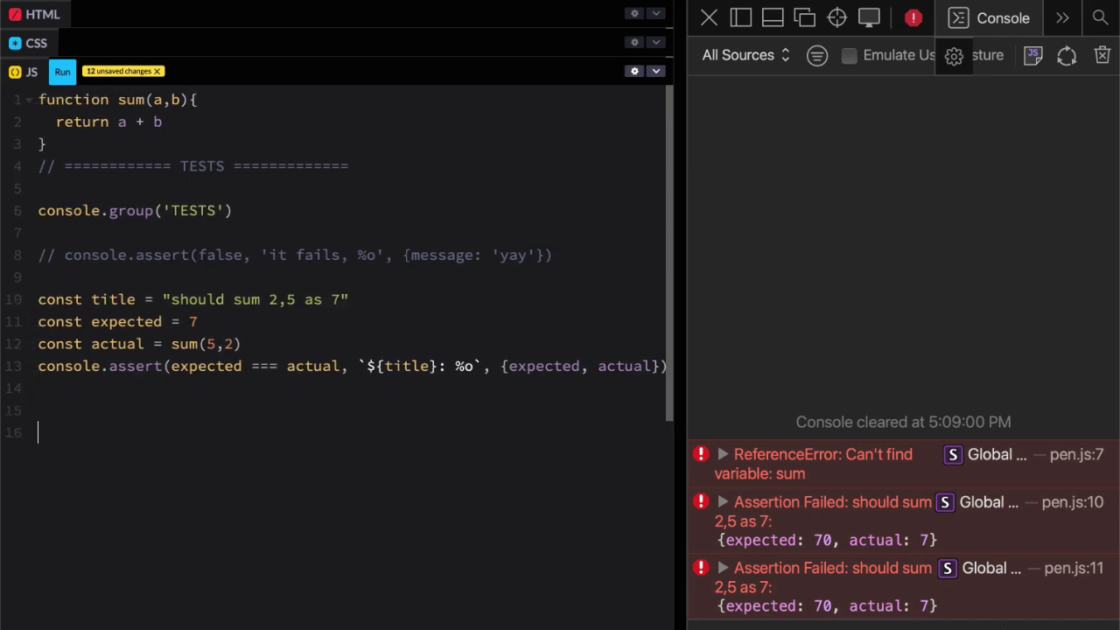
{"action": "key", "text": "Return"}
{"action": "type", "text": "console.group"}
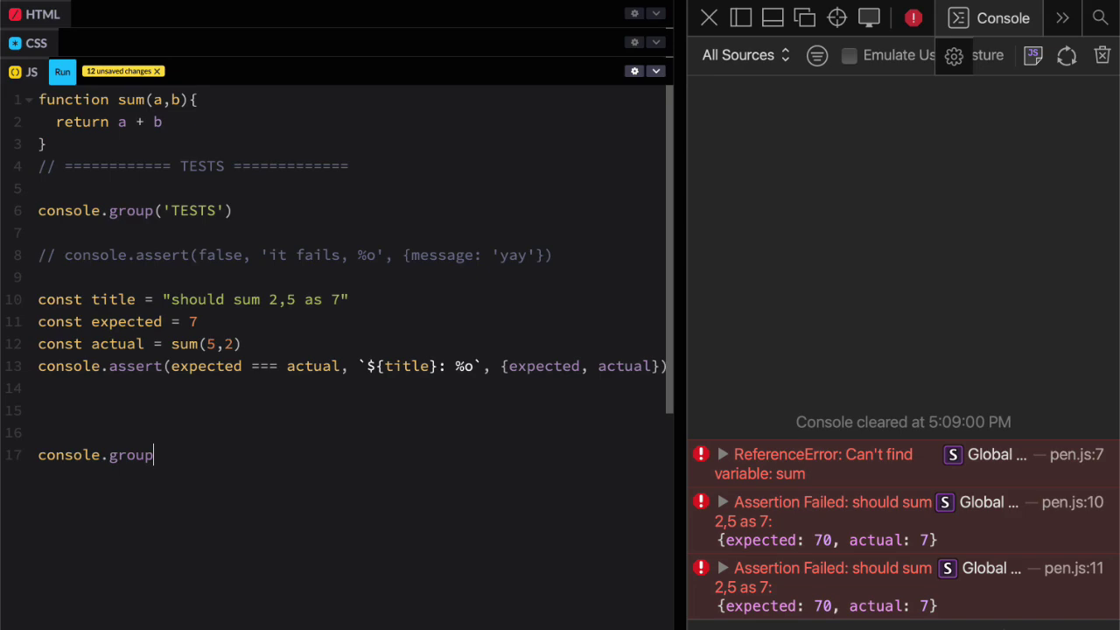
{"action": "type", "text": "End('"}
{"action": "type", "text": "TESTS"}
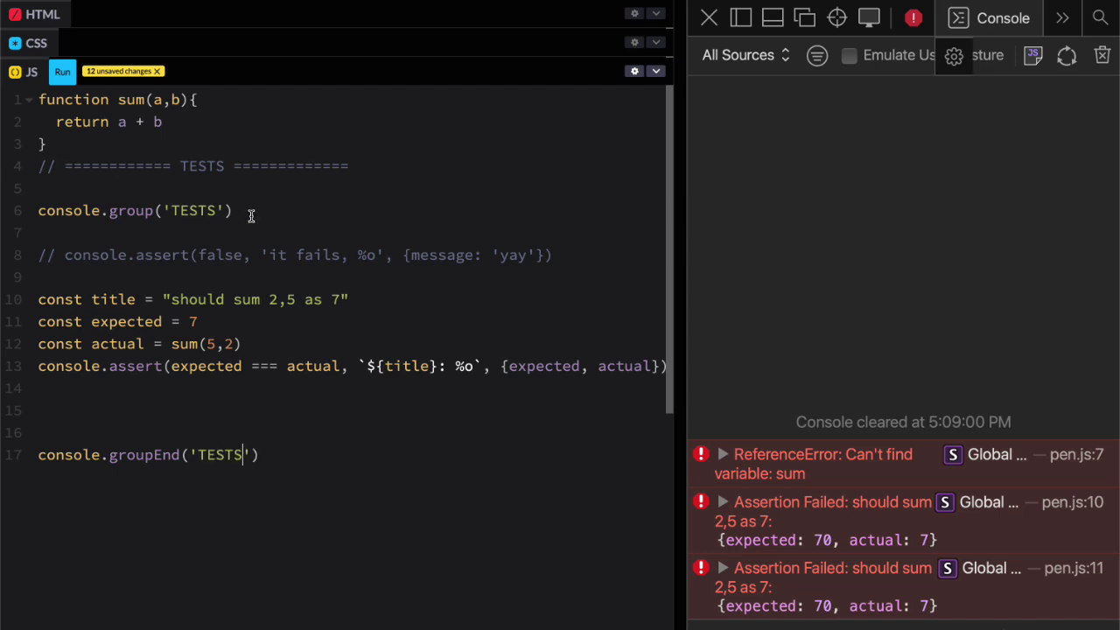
Add console.count('Iteration') below console.group('TESTS') and clear the old console messages
{"action": "left_click", "coordinate": [268, 212]}
{"action": "key", "text": "Return"}
{"action": "type", "text": "console.count('"}
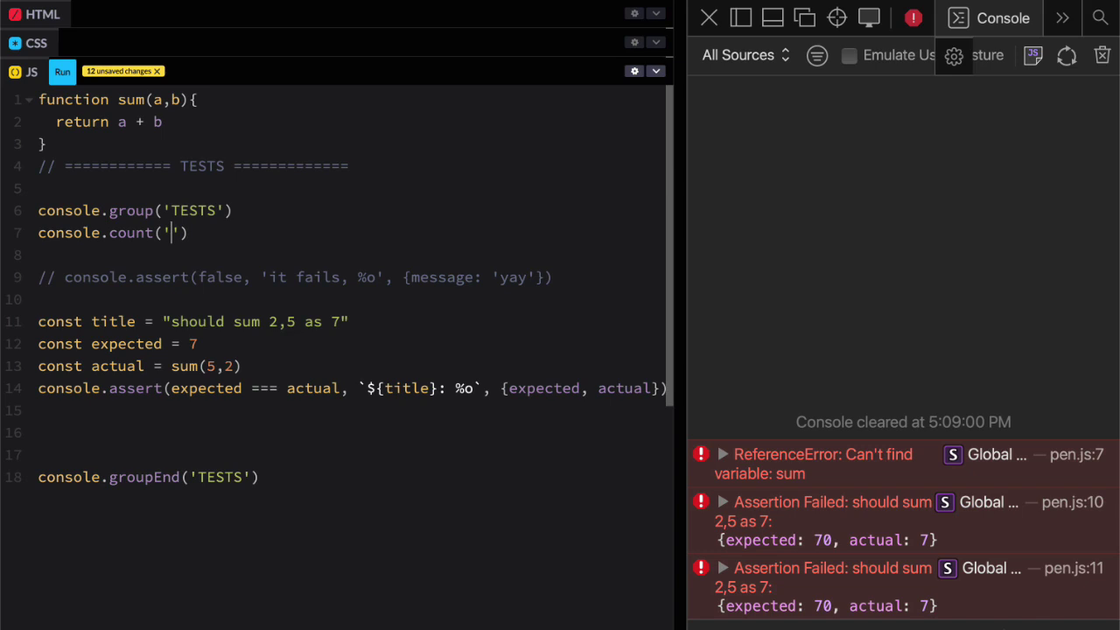
{"action": "type", "text": "Iteration"}
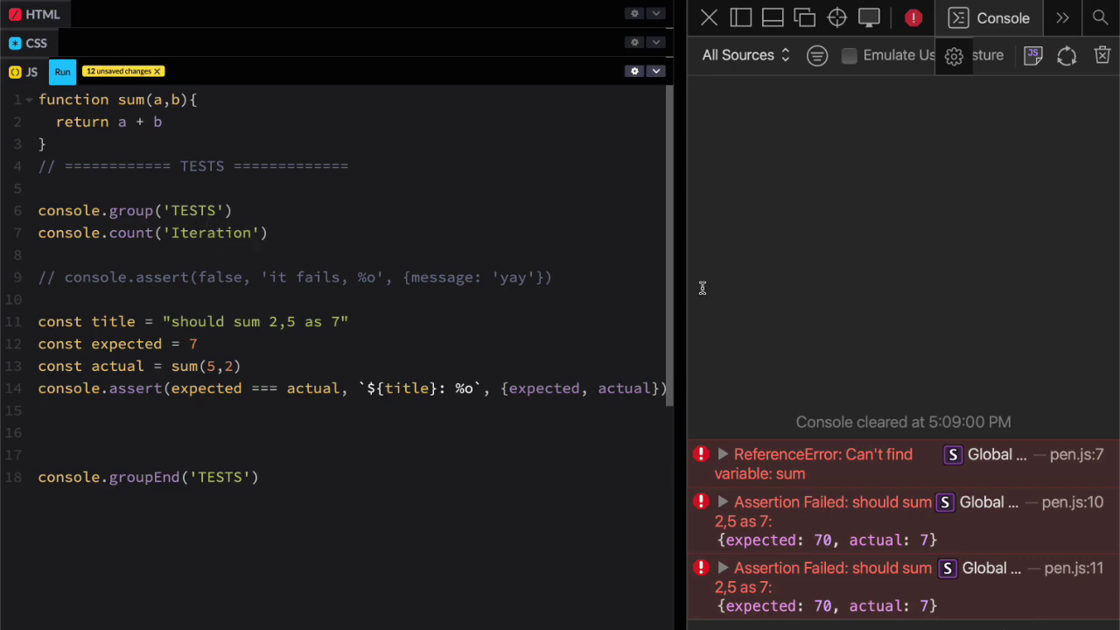
{"action": "left_click", "coordinate": [1104, 56]}
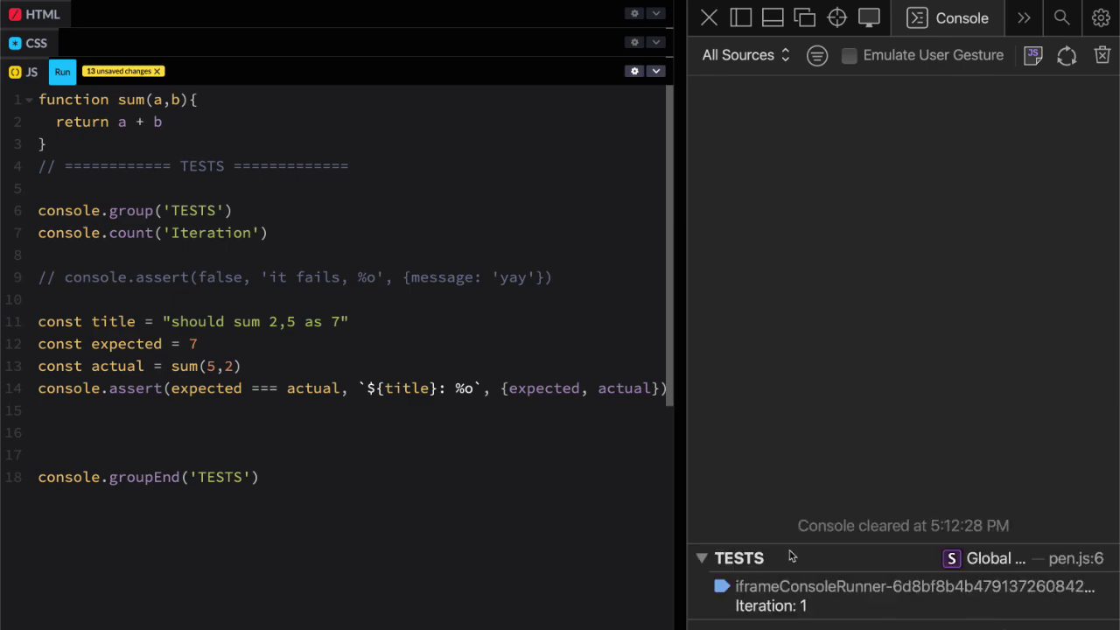
Rerun the tests, collapse both TESTS output groups, clear the console, and run again
{"action": "left_click", "coordinate": [62, 76]}
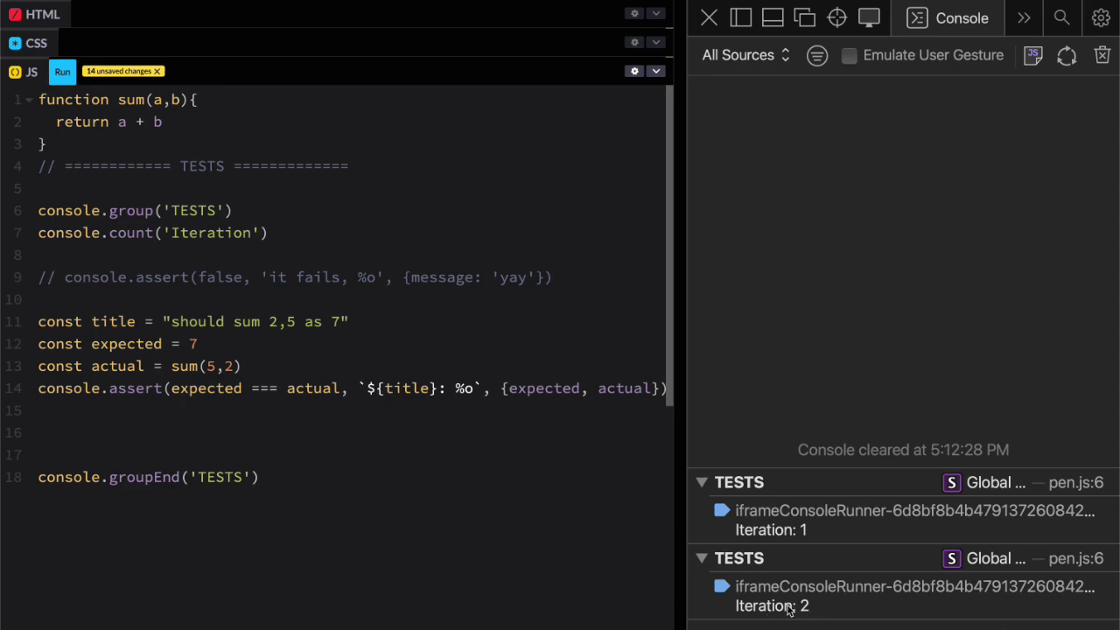
{"action": "left_click", "coordinate": [705, 481]}
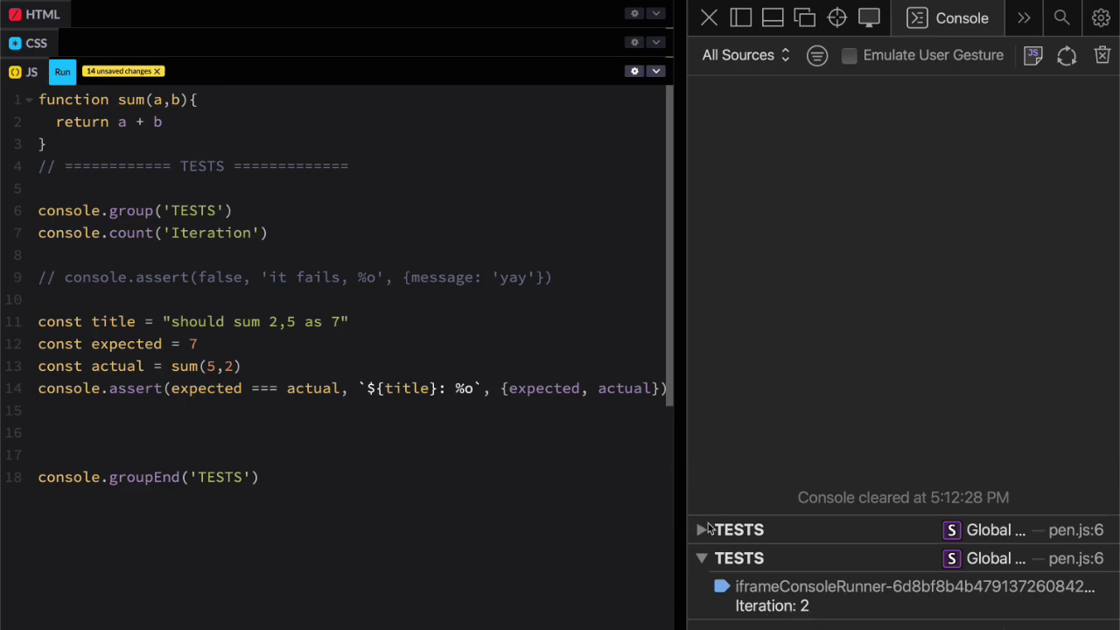
{"action": "left_click", "coordinate": [703, 558]}
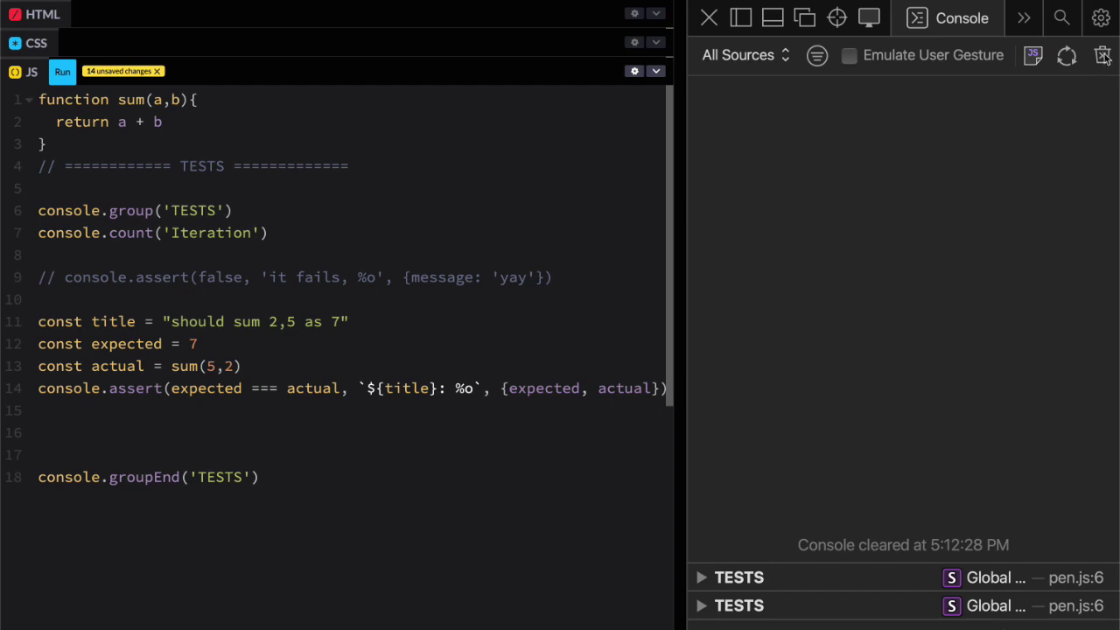
{"action": "left_click", "coordinate": [1102, 55]}
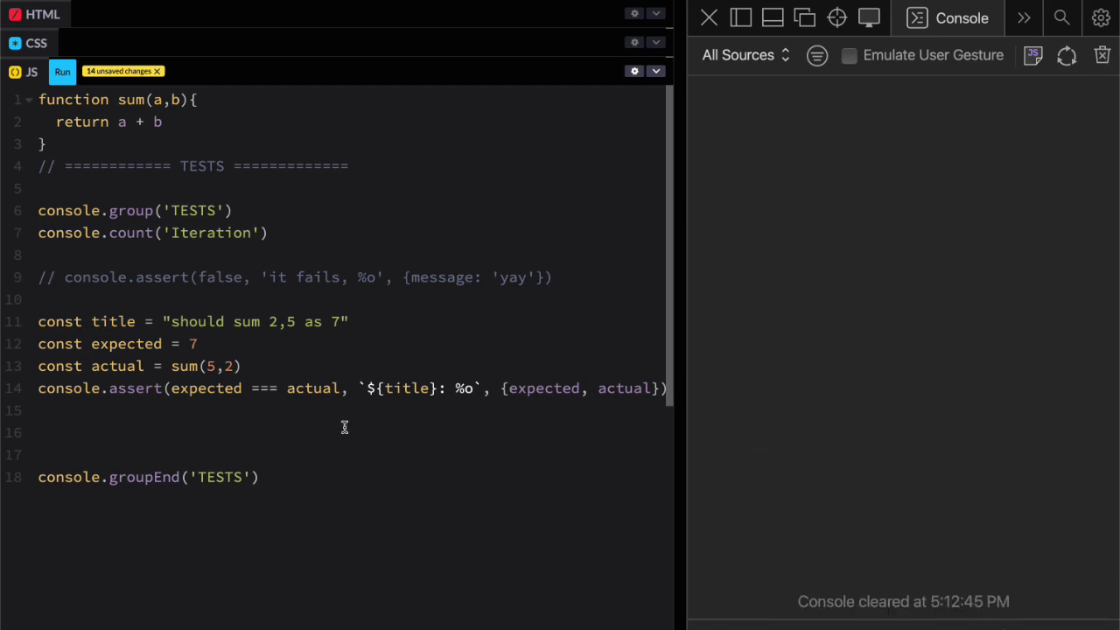
{"action": "left_click", "coordinate": [63, 70]}
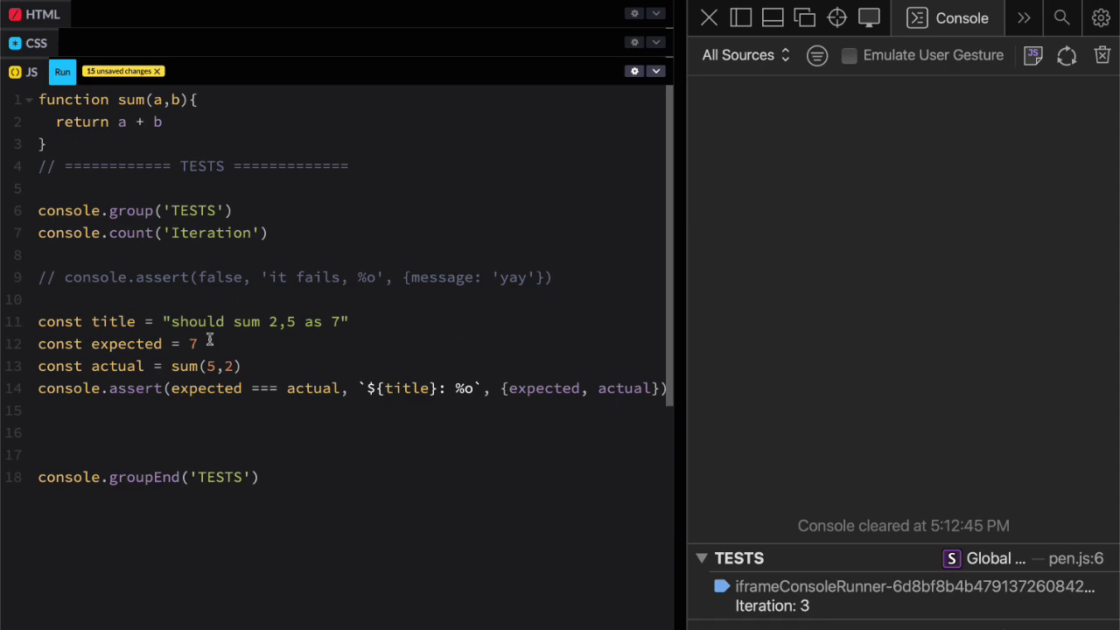
{"action": "left_click", "coordinate": [138, 320]}
Duplicate the first test's four lines directly below it
{"action": "key", "text": "Home"}
{"action": "key", "text": "shift+Down"}
{"action": "key", "text": "shift+Down"}
{"action": "key", "text": "shift+Down"}
{"action": "key", "text": "shift+Down"}
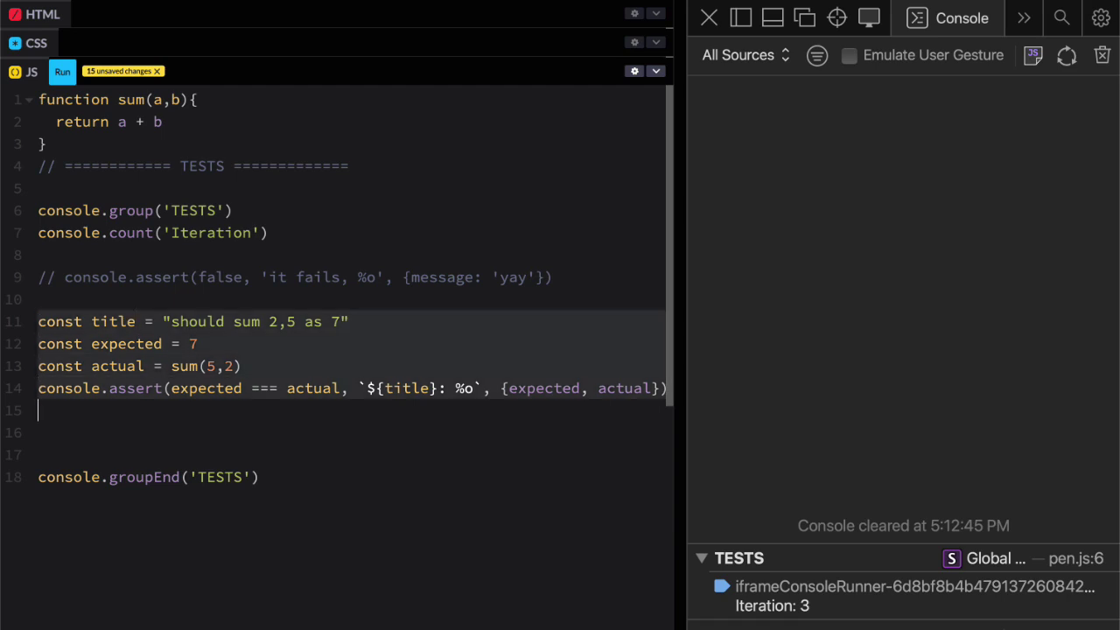
{"action": "key", "text": "ctrl+c"}
{"action": "key", "text": "Down"}
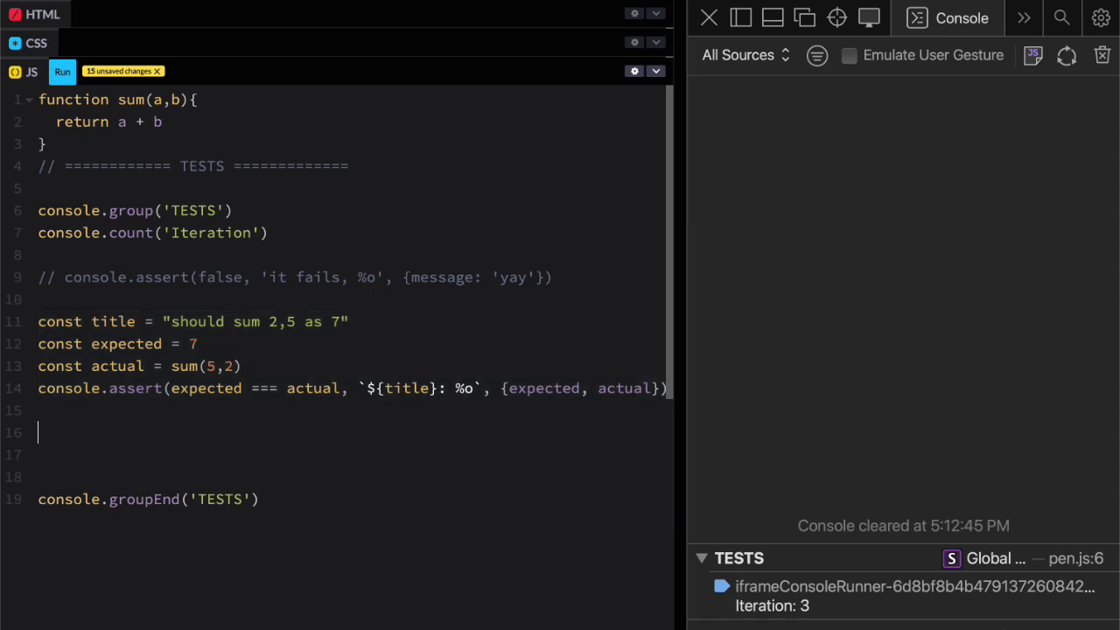
{"action": "key", "text": "ctrl+v"}
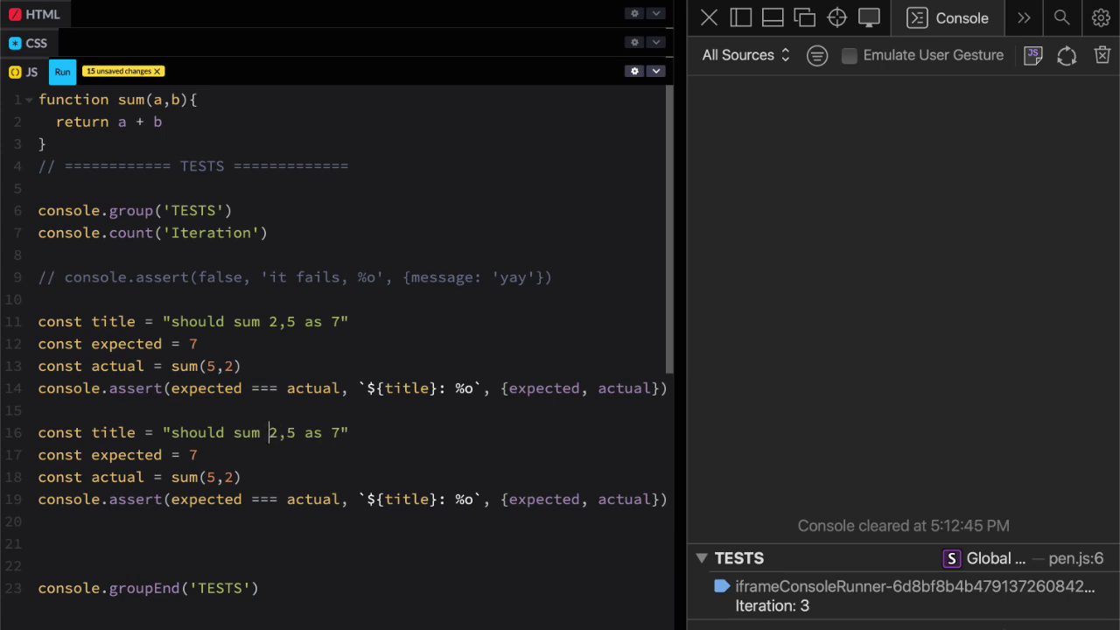
Retitle the copy 'should sum 1,2,3,4 as 10'
{"action": "left_click", "coordinate": [296, 432]}
{"action": "key", "text": "shift+Left"}
{"action": "key", "text": "shift+Left"}
{"action": "key", "text": "shift+Left"}
{"action": "type", "text": "1,2,3,4"}
{"action": "key", "text": "Right"}
{"action": "key", "text": "Right"}
{"action": "key", "text": "shift+Right"}
{"action": "type", "text": "10"}
Set the copy's expected value to 10 and its call to sum(1,2,3,4)
{"action": "key", "text": "Down"}
{"action": "key", "text": "shift+Left"}
{"action": "type", "text": "10"}
{"action": "key", "text": "Down"}
{"action": "key", "text": "shift+Right"}
{"action": "key", "text": "shift+Right"}
{"action": "key", "text": "shift+Right"}
{"action": "type", "text": "1,2,3,4"}
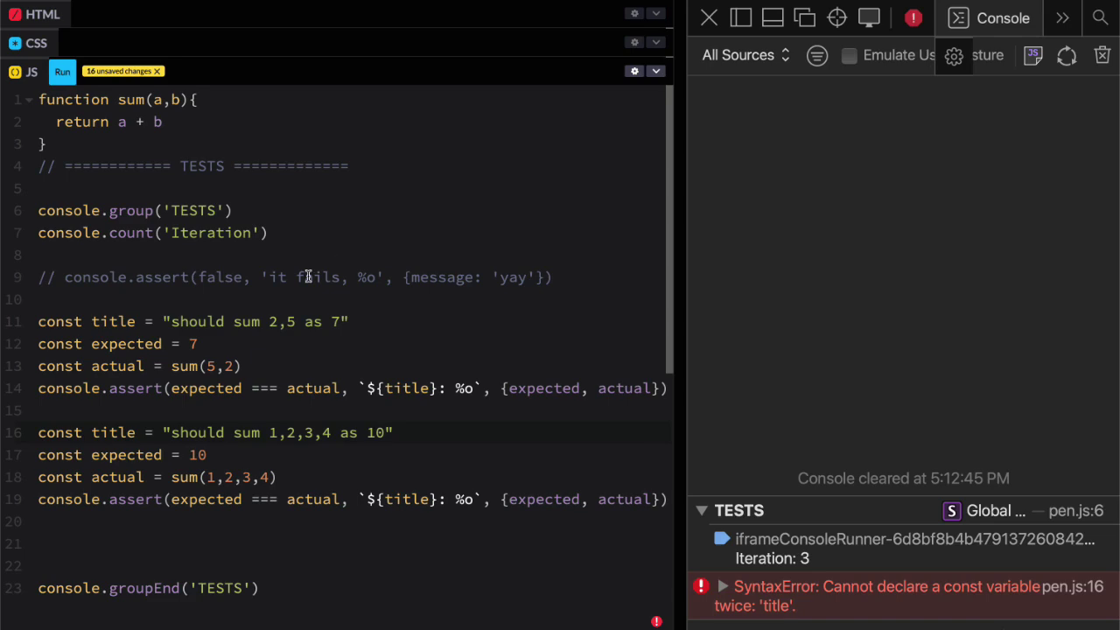
Select both 'title' declarations to compare the duplicated const
{"action": "double_click", "coordinate": [118, 322]}
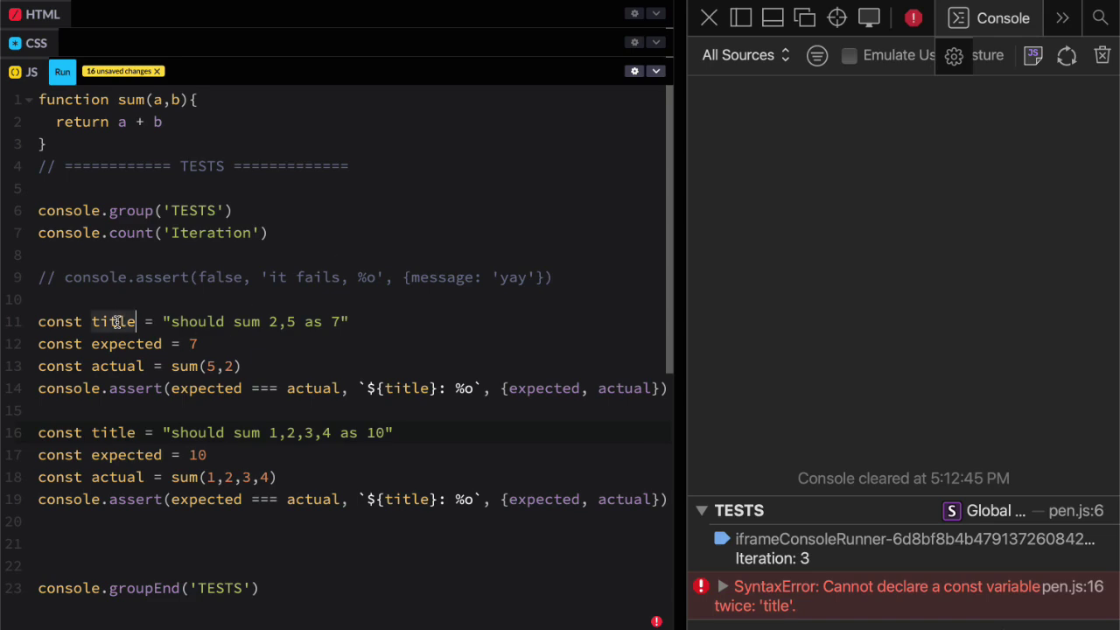
{"action": "double_click", "coordinate": [105, 432], "text": "super"}
Insert function(){ above the first test and move its lines, indented, inside
{"action": "left_click", "coordinate": [83, 301]}
{"action": "key", "text": "Return"}
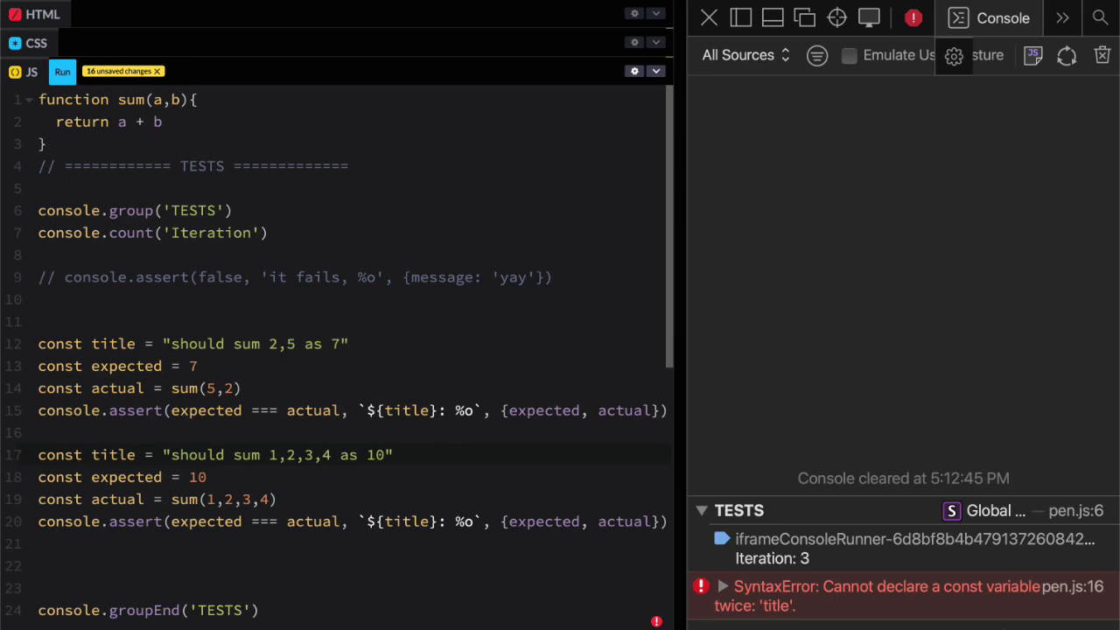
{"action": "type", "text": "function()"}
{"action": "type", "text": "{"}
{"action": "key", "text": "Return"}
{"action": "key", "text": "Down"}
{"action": "key", "text": "Down"}
{"action": "key", "text": "shift+Down"}
{"action": "key", "text": "shift+Down"}
{"action": "key", "text": "shift+Down"}
{"action": "key", "text": "alt+Up"}
{"action": "key", "text": "alt+Up"}
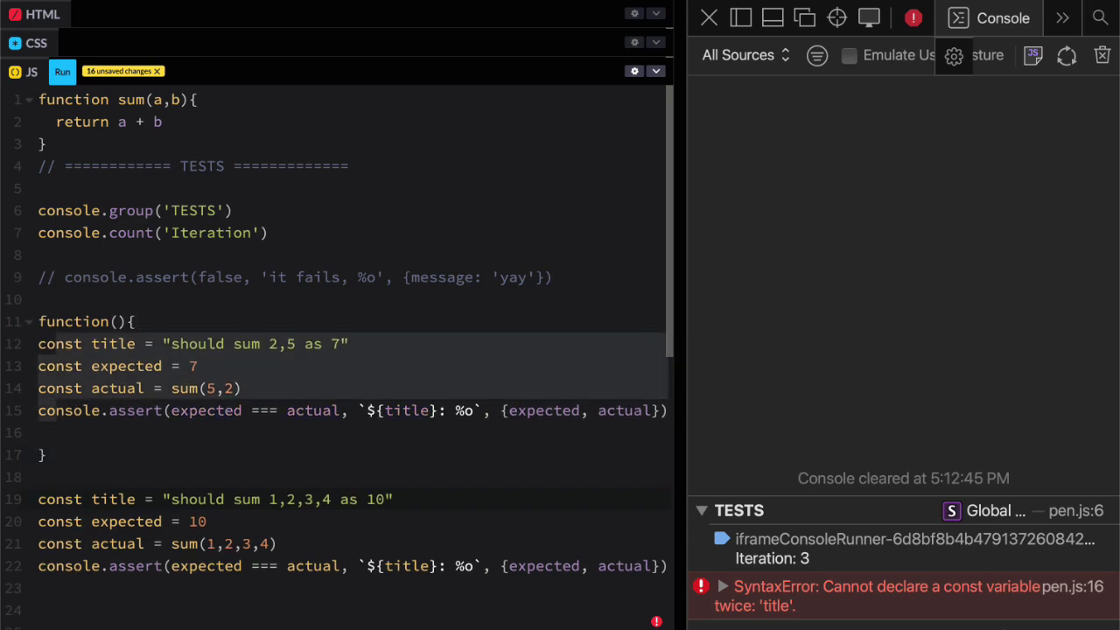
{"action": "key", "text": "Tab"}
Remove the stray blank line and wrap the function as (function(){ … })()
{"action": "key", "text": "Escape"}
{"action": "key", "text": "Down"}
{"action": "key", "text": "BackSpace"}
{"action": "key", "text": "BackSpace"}
{"action": "key", "text": "BackSpace"}
{"action": "key", "text": "Home"}
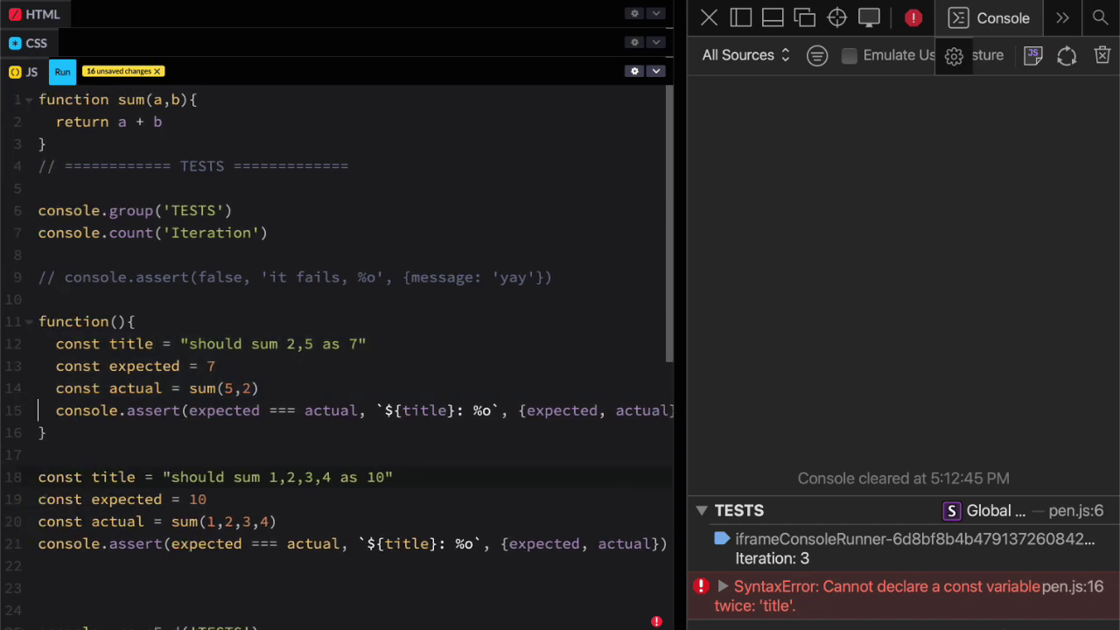
{"action": "key", "text": "Up"}
{"action": "key", "text": "Up"}
{"action": "key", "text": "Up"}
{"action": "key", "text": "Up"}
{"action": "key", "text": "shift+Down"}
{"action": "key", "text": "shift+Down"}
{"action": "key", "text": "shift+Down"}
{"action": "key", "text": "shift+Down"}
{"action": "key", "text": "shift+Down"}
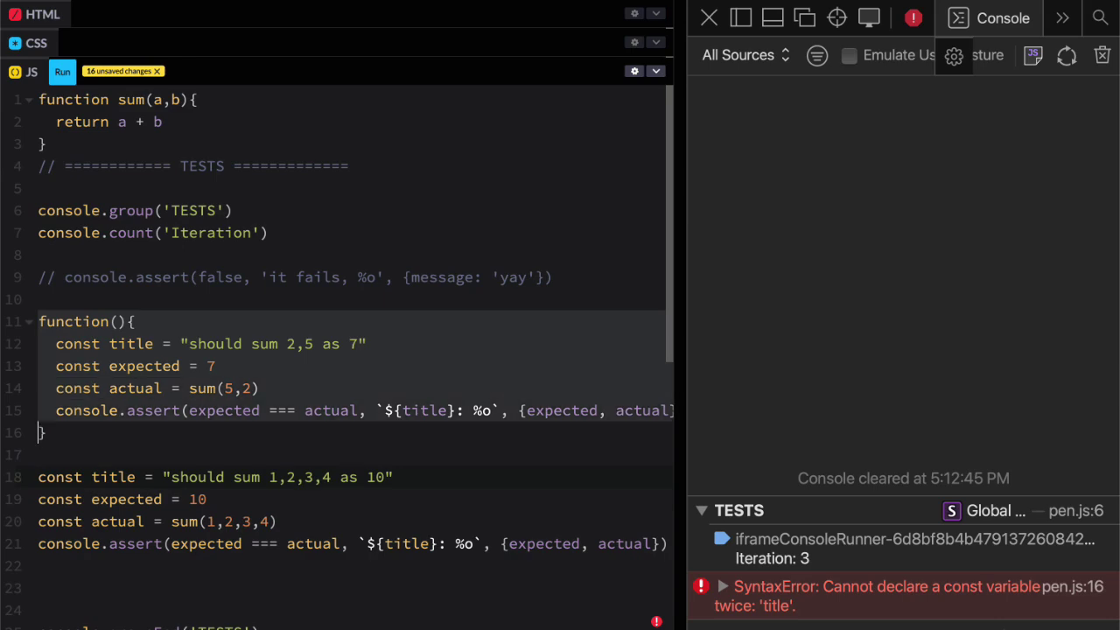
{"action": "key", "text": "shift+End"}
{"action": "type", "text": "("}
{"action": "key", "text": "End"}
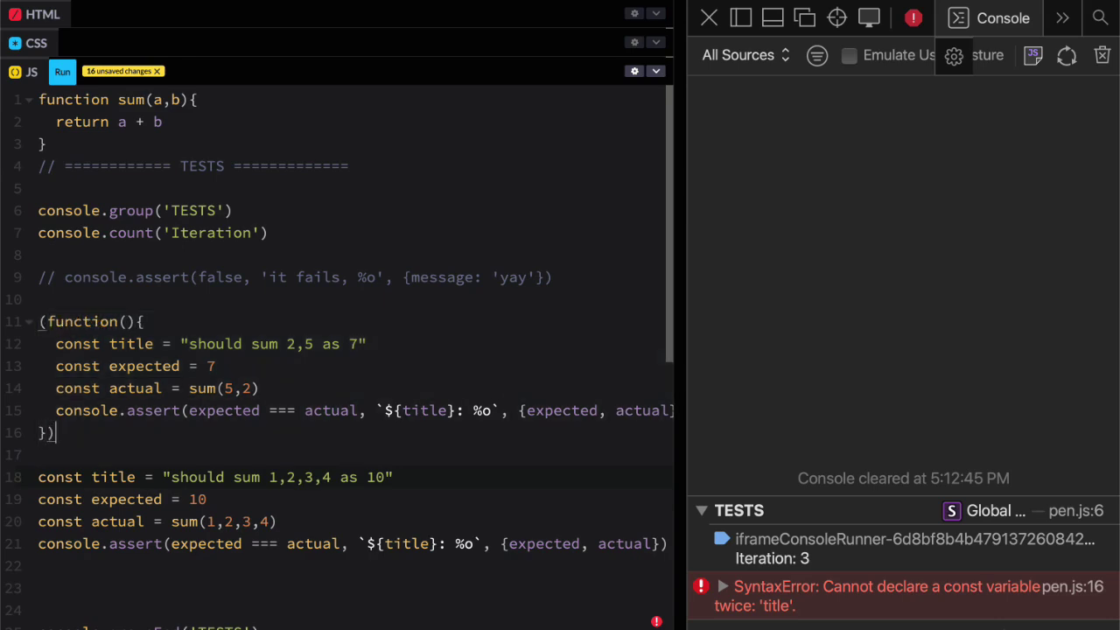
{"action": "type", "text": "()"}
Rerun, inspect the console.count('Iteration') call from the error, and end it with a semicolon
{"action": "left_click", "coordinate": [62, 75]}
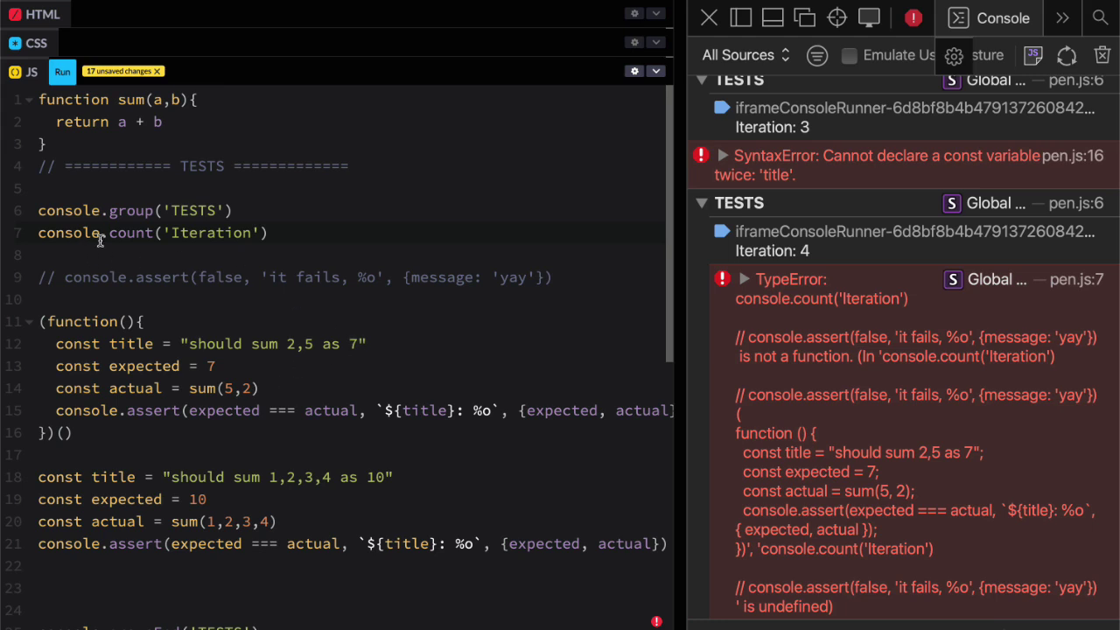
{"action": "left_click_drag", "start_coordinate": [109, 232], "coordinate": [216, 234]}
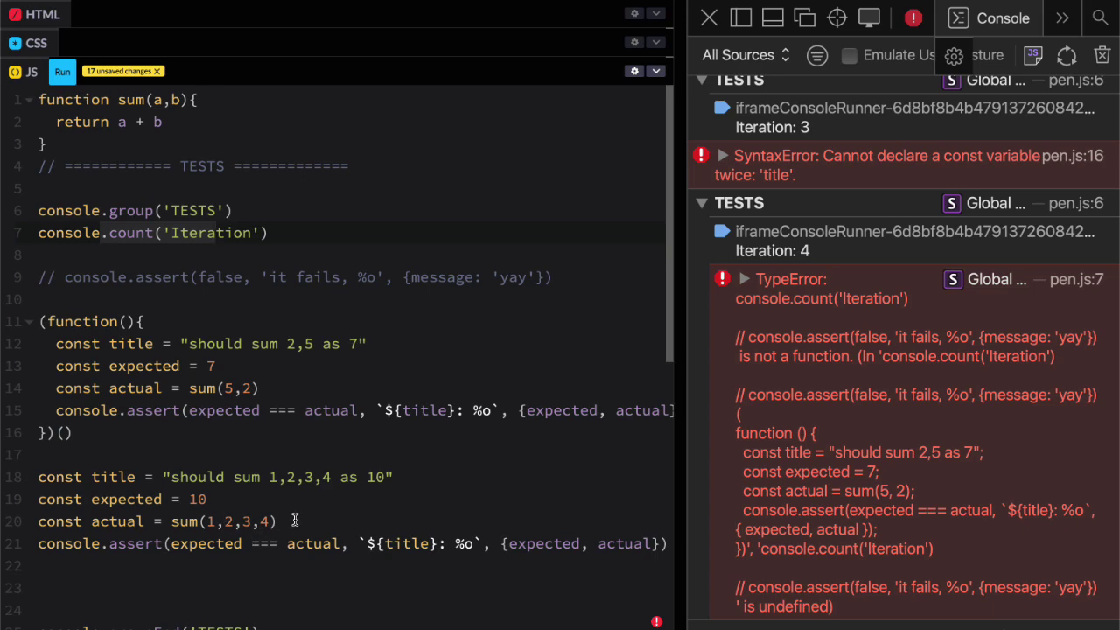
{"action": "left_click", "coordinate": [298, 240]}
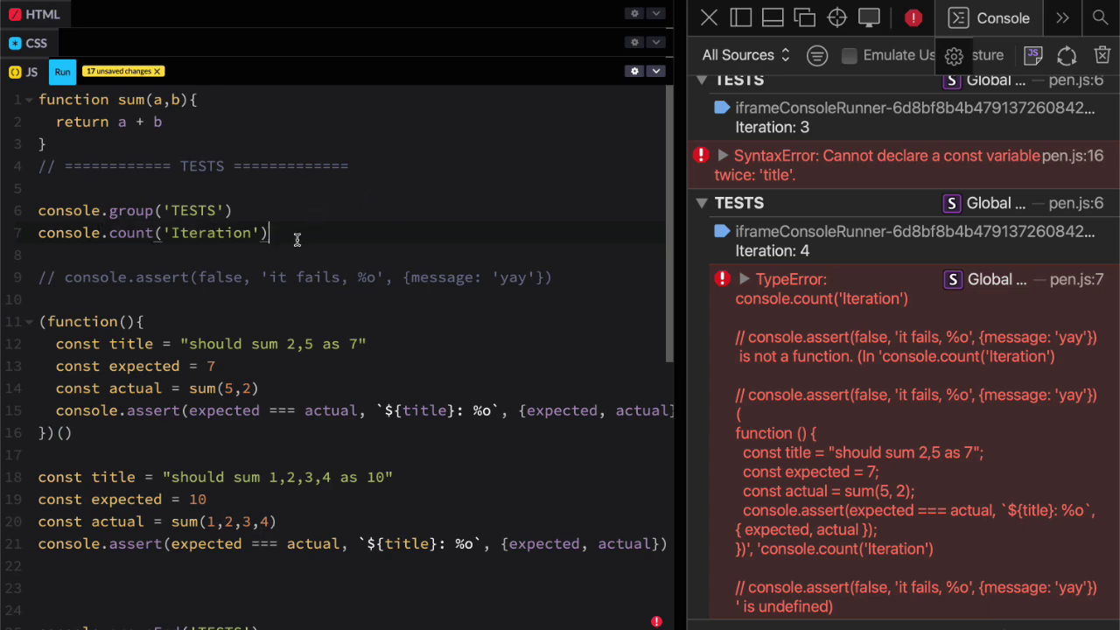
{"action": "type", "text": ";"}
Clear the old console errors and select the first test's lines for review
{"action": "left_click", "coordinate": [1102, 58]}
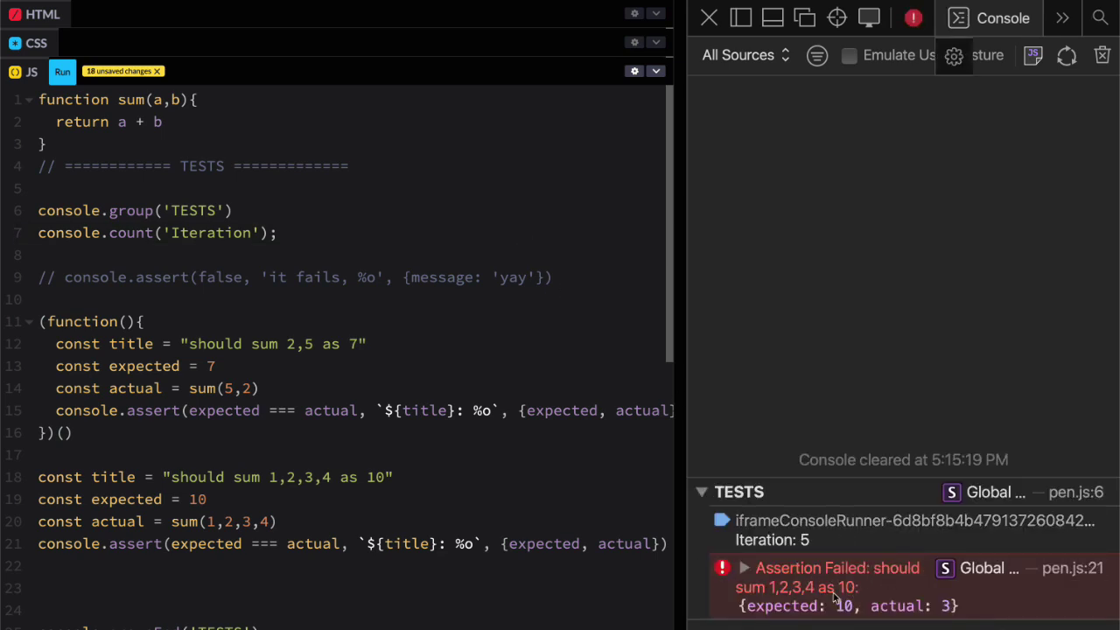
{"action": "left_click", "coordinate": [101, 344]}
{"action": "left_click", "coordinate": [127, 410], "text": "shift"}
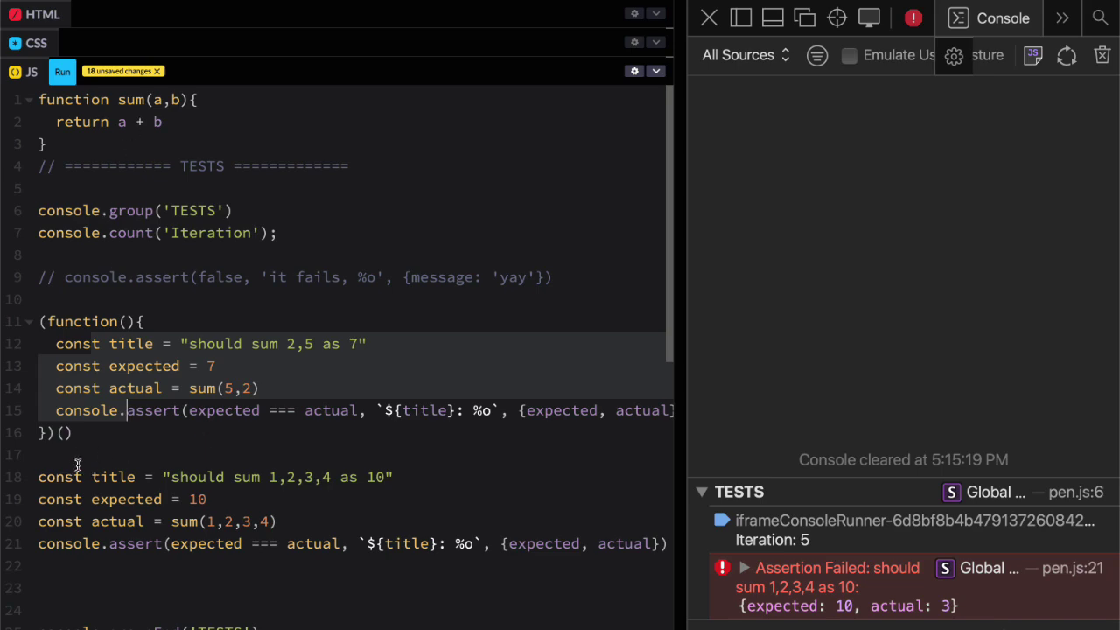
{"action": "left_click", "coordinate": [78, 456]}
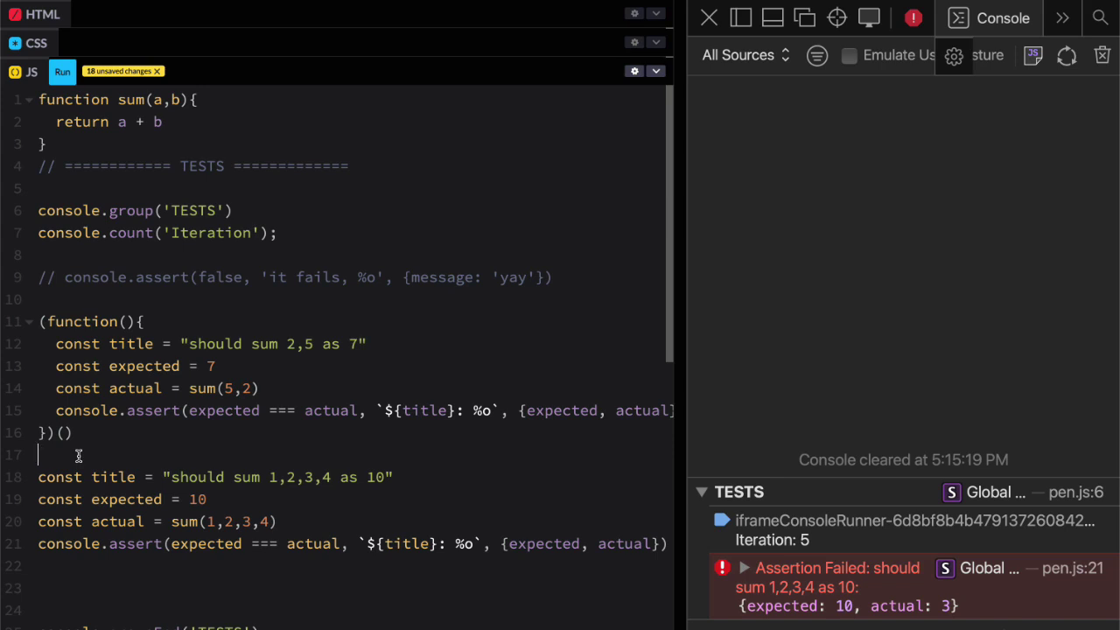
Wrap the second test in a { } block with its lines indented inside
{"action": "type", "text": "{"}
{"action": "key", "text": "Return"}
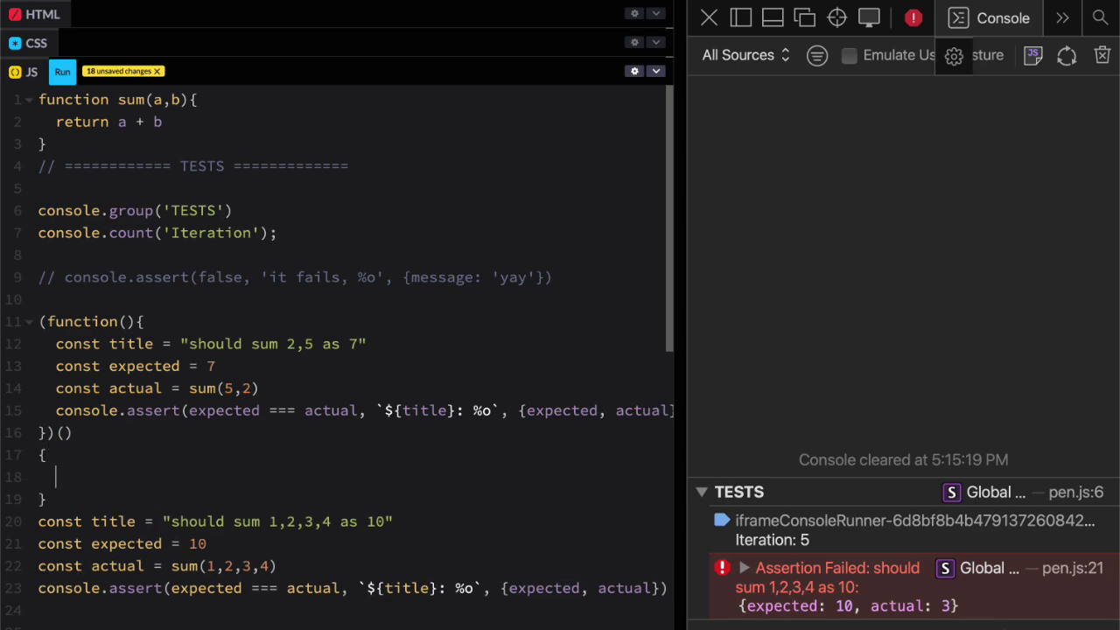
{"action": "left_click_drag", "start_coordinate": [56, 521], "coordinate": [56, 583]}
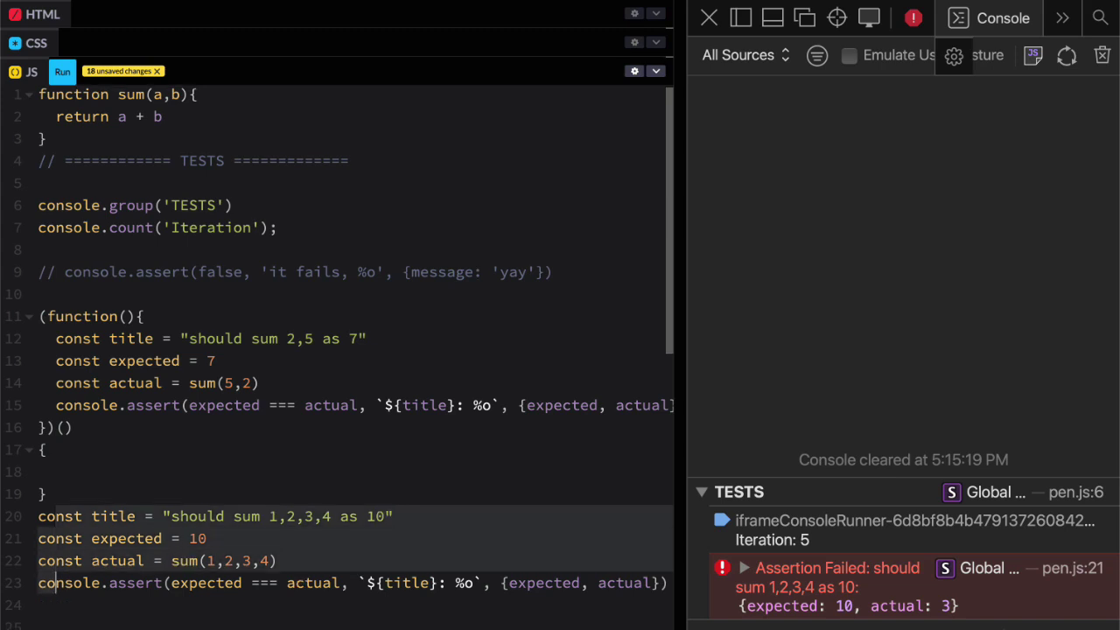
{"action": "key", "text": "alt+Up"}
{"action": "key", "text": "alt+Up"}
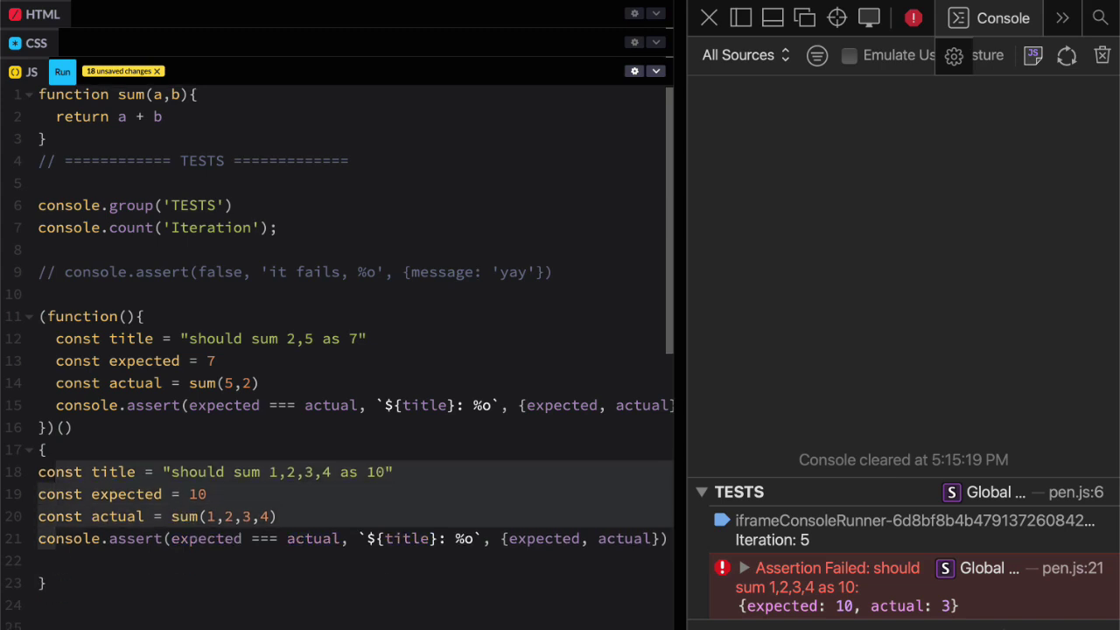
{"action": "key", "text": "Tab"}
{"action": "left_click", "coordinate": [81, 562]}
{"action": "key", "text": "BackSpace"}
{"action": "scroll", "coordinate": [205, 140], "scroll_direction": "right", "scroll_amount": 2}
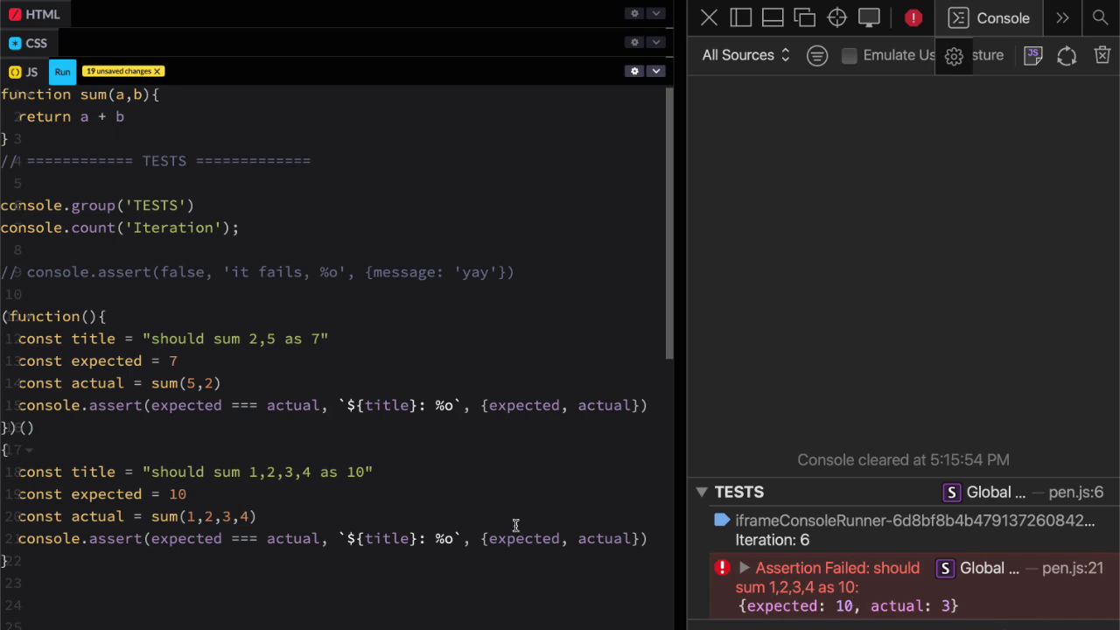
{"action": "scroll", "coordinate": [514, 524], "scroll_direction": "left", "scroll_amount": 2}
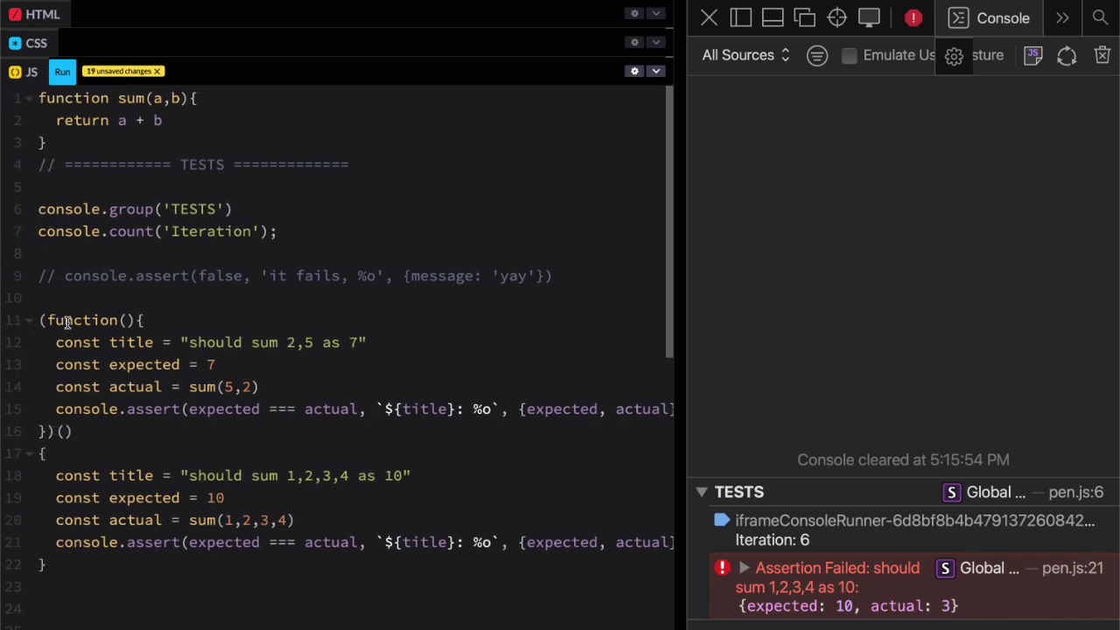
Highlight the function-wrapped and brace-wrapped tests and their titles to compare them
{"action": "left_click_drag", "start_coordinate": [63, 320], "coordinate": [102, 411]}
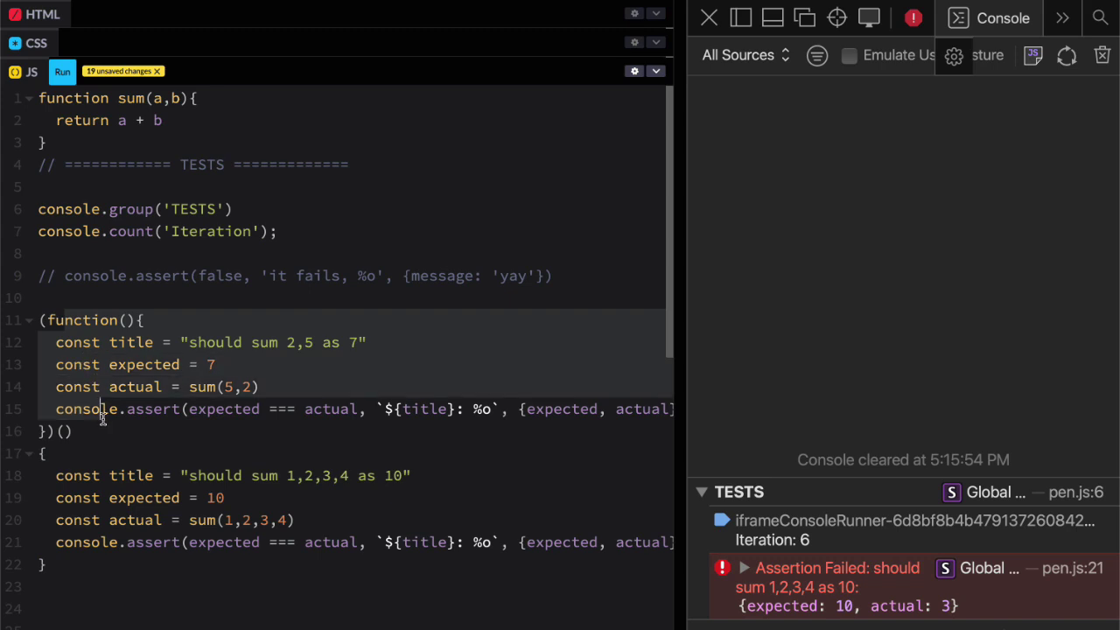
{"action": "left_click_drag", "start_coordinate": [92, 475], "coordinate": [133, 542]}
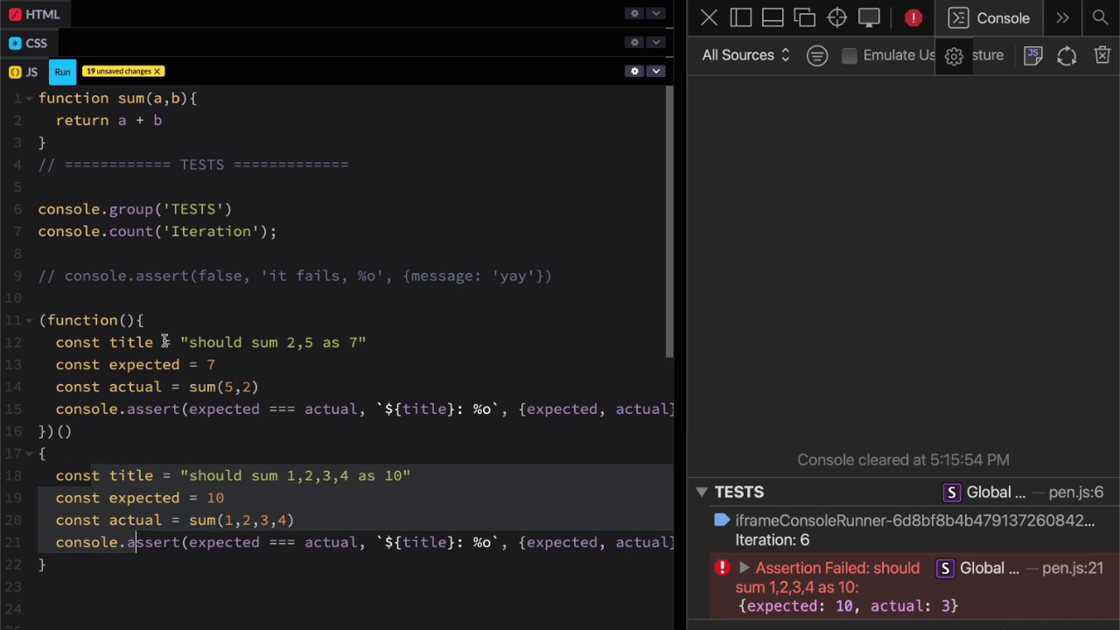
{"action": "left_click_drag", "start_coordinate": [189, 342], "coordinate": [276, 342]}
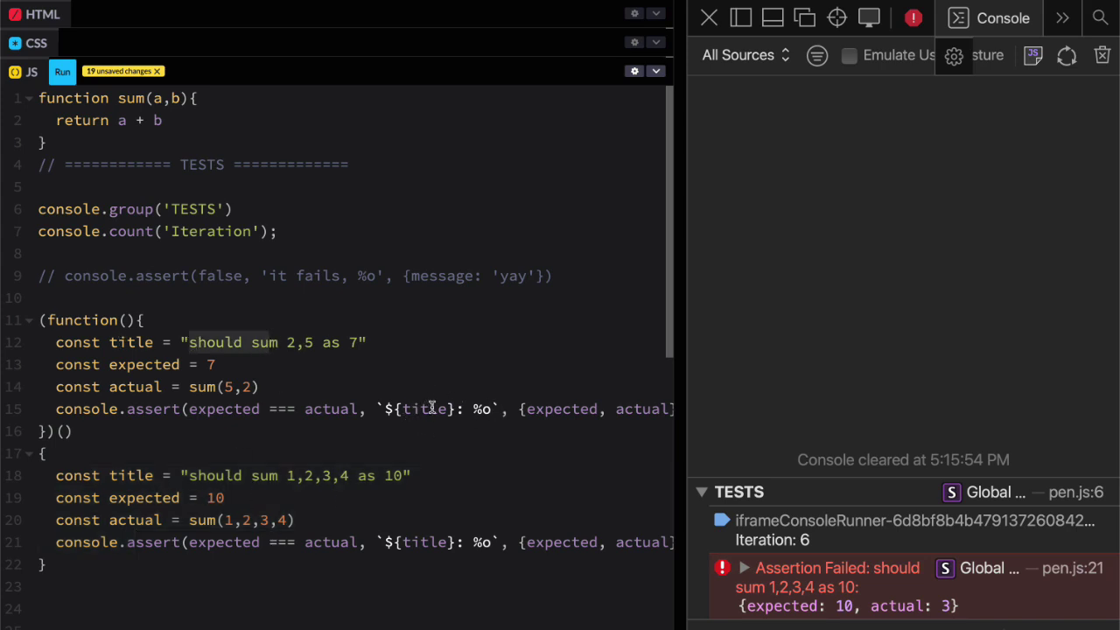
{"action": "scroll", "coordinate": [431, 406], "scroll_direction": "down", "scroll_amount": 1}
{"action": "scroll", "coordinate": [431, 405], "scroll_direction": "down", "scroll_amount": 1}
{"action": "scroll", "coordinate": [431, 406], "scroll_direction": "up", "scroll_amount": 1}
{"action": "scroll", "coordinate": [431, 407], "scroll_direction": "down", "scroll_amount": 1}
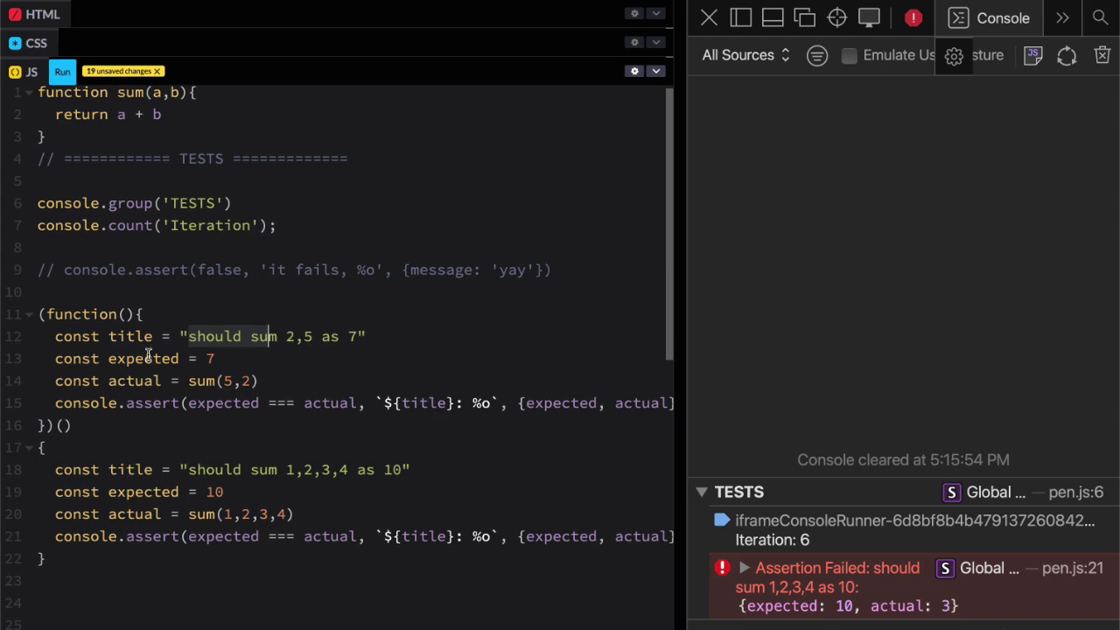
{"action": "left_click_drag", "start_coordinate": [251, 472], "coordinate": [332, 472]}
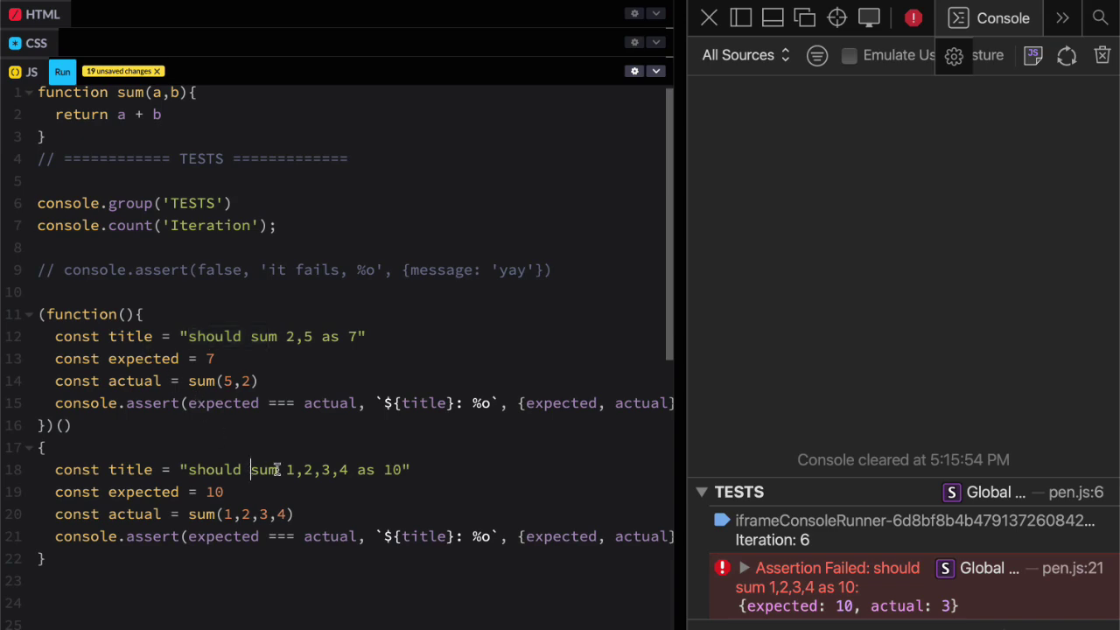
{"action": "scroll", "coordinate": [357, 490], "scroll_direction": "up", "scroll_amount": 1}
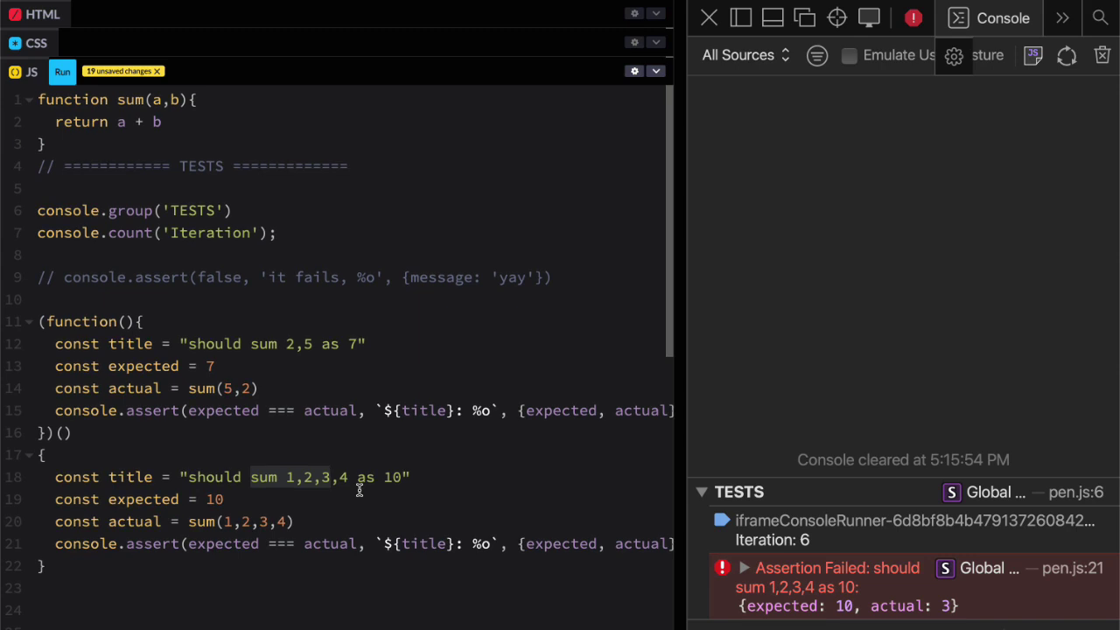
Rewrite sum as sum(...nums) returning nums.reduce((total, num) => total + num, 0), then rerun
{"action": "left_click", "coordinate": [175, 99]}
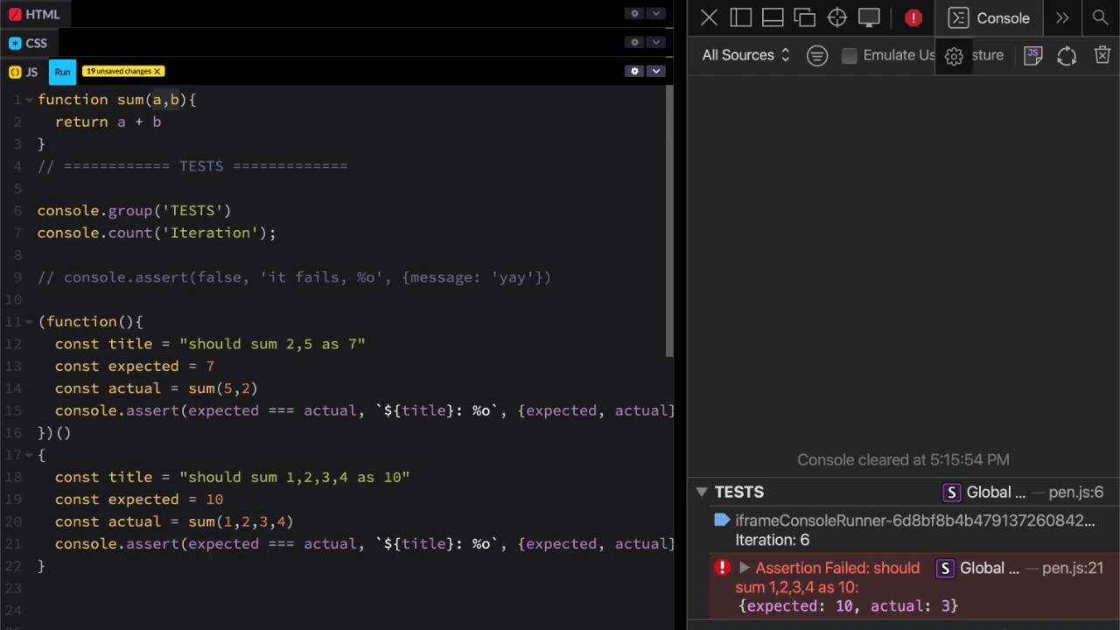
{"action": "left_click_drag", "start_coordinate": [154, 100], "coordinate": [180, 100]}
{"action": "type", "text": "."}
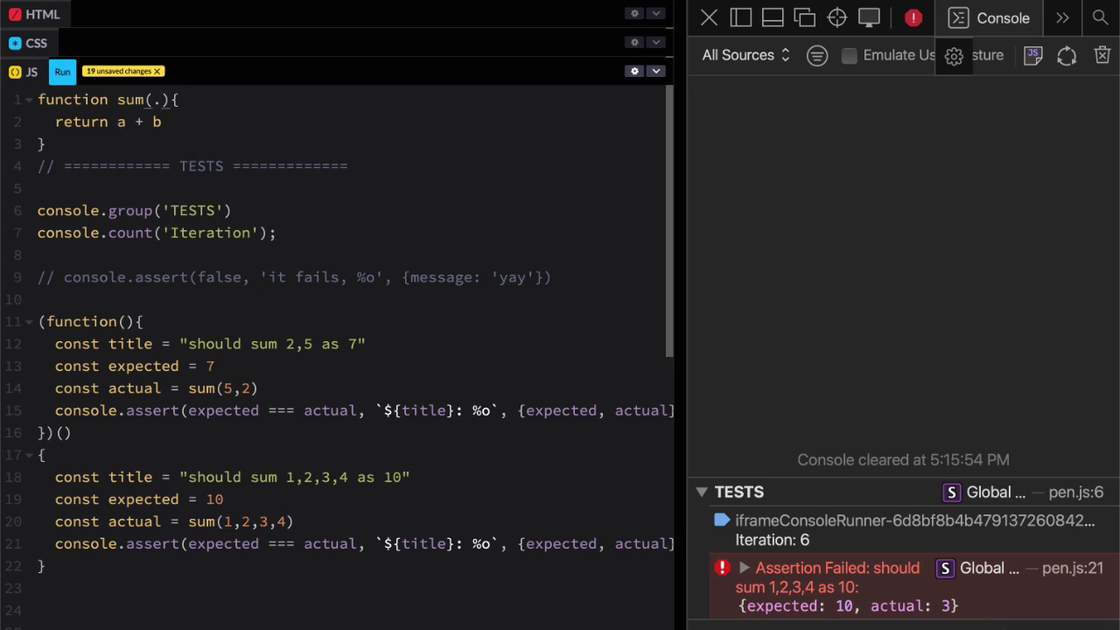
{"action": "type", "text": "..num"}
{"action": "type", "text": "s"}
{"action": "key", "text": "End"}
{"action": "key", "text": "Left"}
{"action": "key", "text": "Left"}
{"action": "key", "text": "Left"}
{"action": "key", "text": "Left"}
{"action": "key", "text": "Left"}
{"action": "type", "text": "nums.reduce((total, num"}
{"action": "type", "text": " => totao"}
{"action": "key", "text": "BackSpace"}
{"action": "type", "text": "l "}
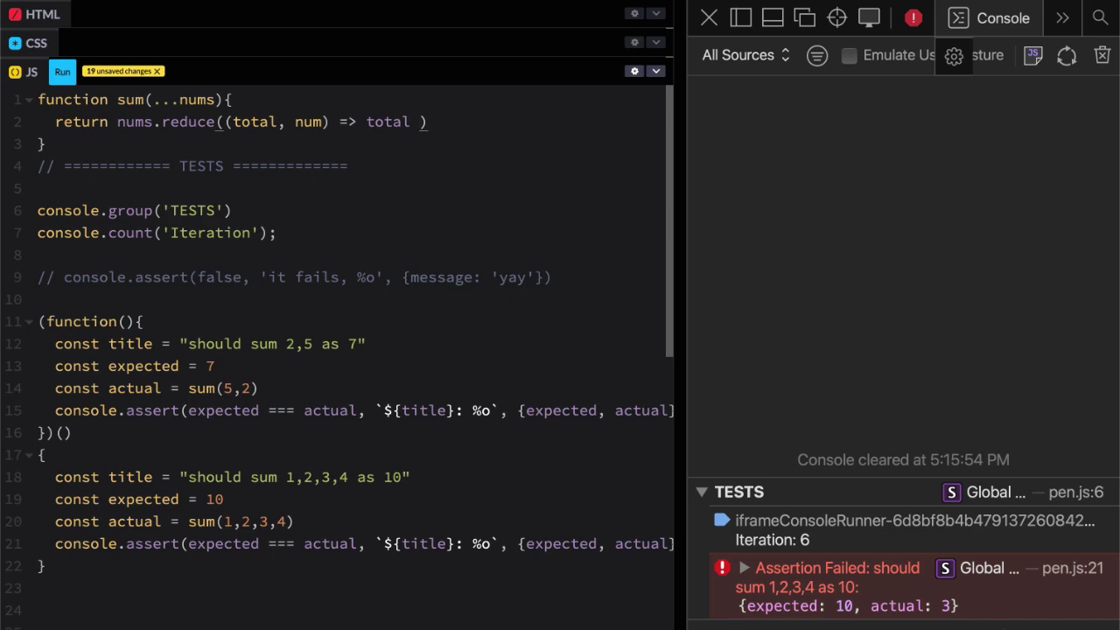
{"action": "type", "text": "+ num"}
{"action": "type", "text": ", 0"}
{"action": "left_click", "coordinate": [61, 72]}
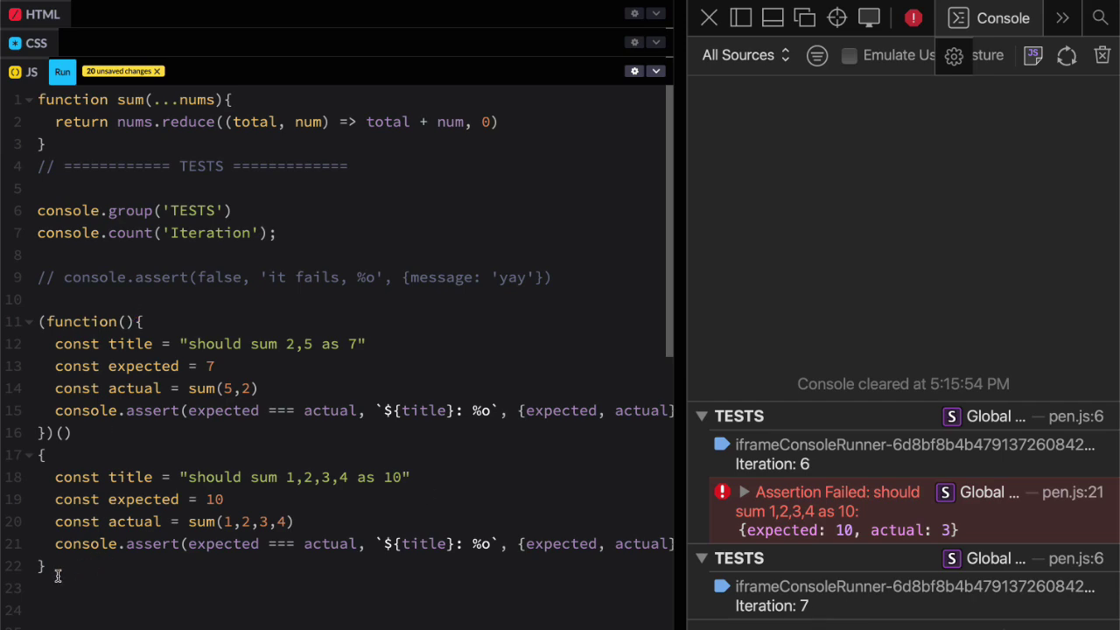
Duplicate the second test block below it with no blank line between
{"action": "left_click_drag", "start_coordinate": [49, 567], "coordinate": [10, 468]}
{"action": "key", "text": "ctrl+c"}
{"action": "left_click", "coordinate": [125, 567]}
{"action": "key", "text": "Return"}
{"action": "key", "text": "Return"}
{"action": "key", "text": "ctrl+v"}
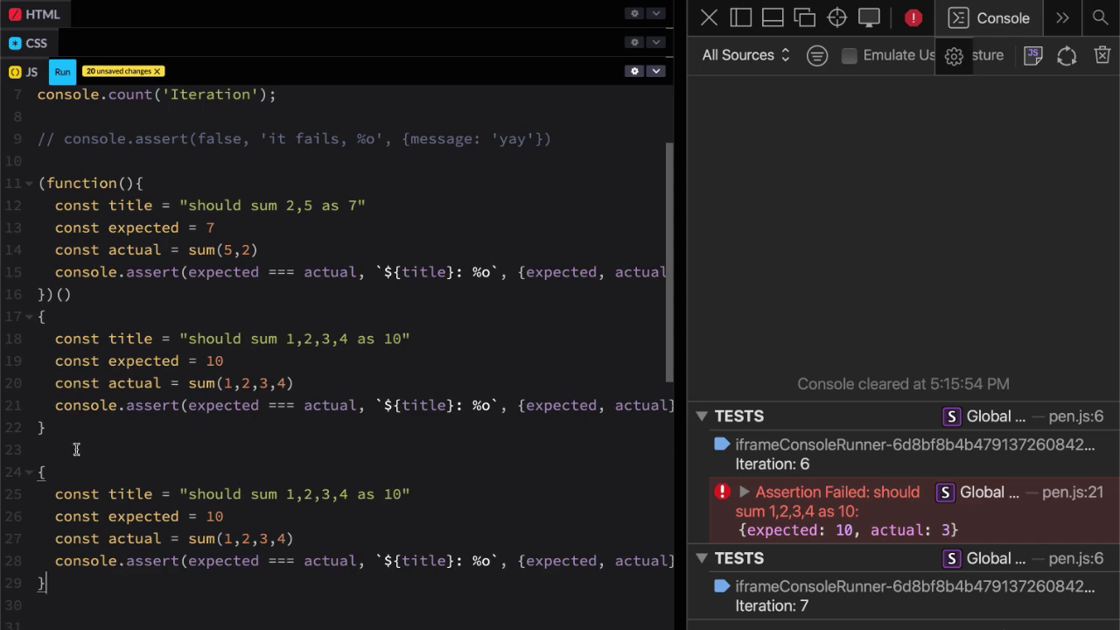
{"action": "left_click", "coordinate": [77, 449]}
{"action": "key", "text": "BackSpace"}
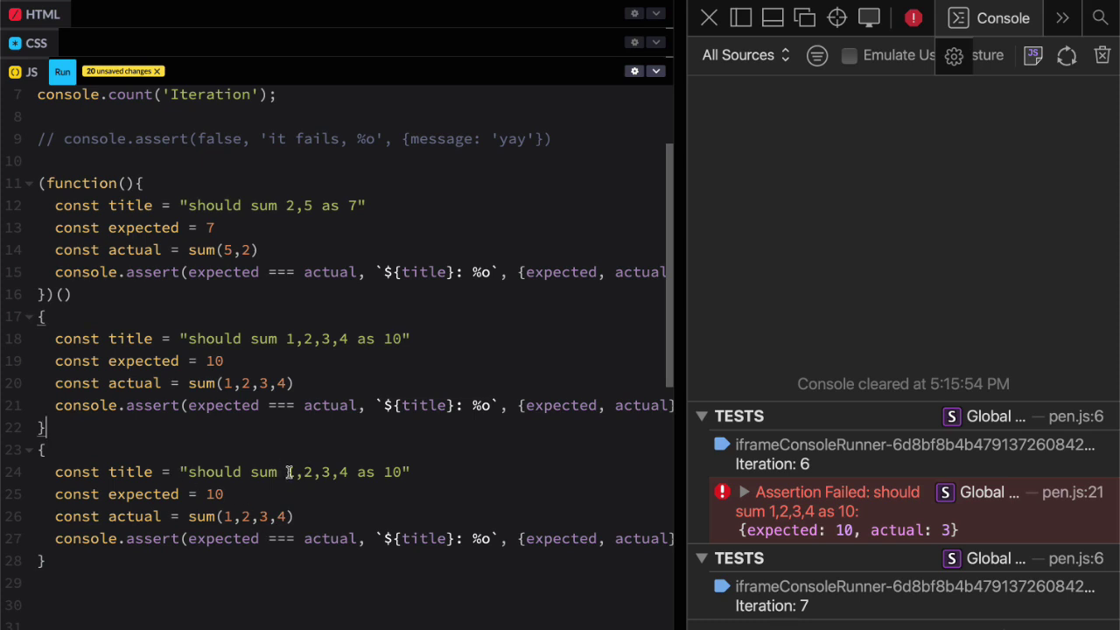
Change the new test's title to 'should sum '1','2' as 3'
{"action": "left_click_drag", "start_coordinate": [312, 472], "coordinate": [350, 472]}
{"action": "key", "text": "BackSpace"}
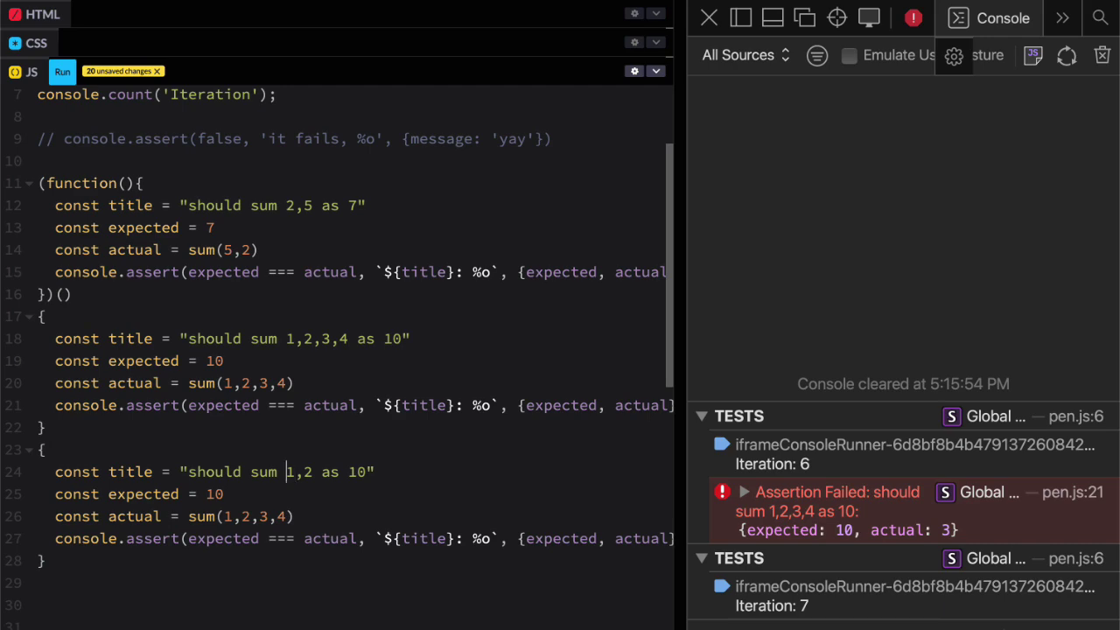
{"action": "key", "text": "shift+Right"}
{"action": "type", "text": "\""}
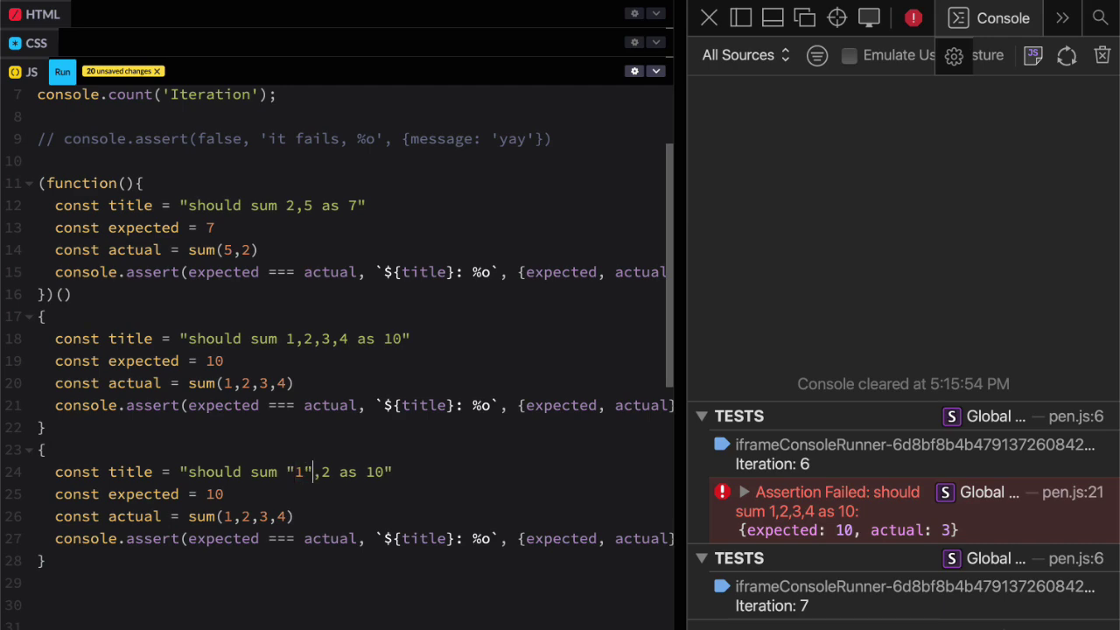
{"action": "key", "text": "Right"}
{"action": "key", "text": "ctrl+z"}
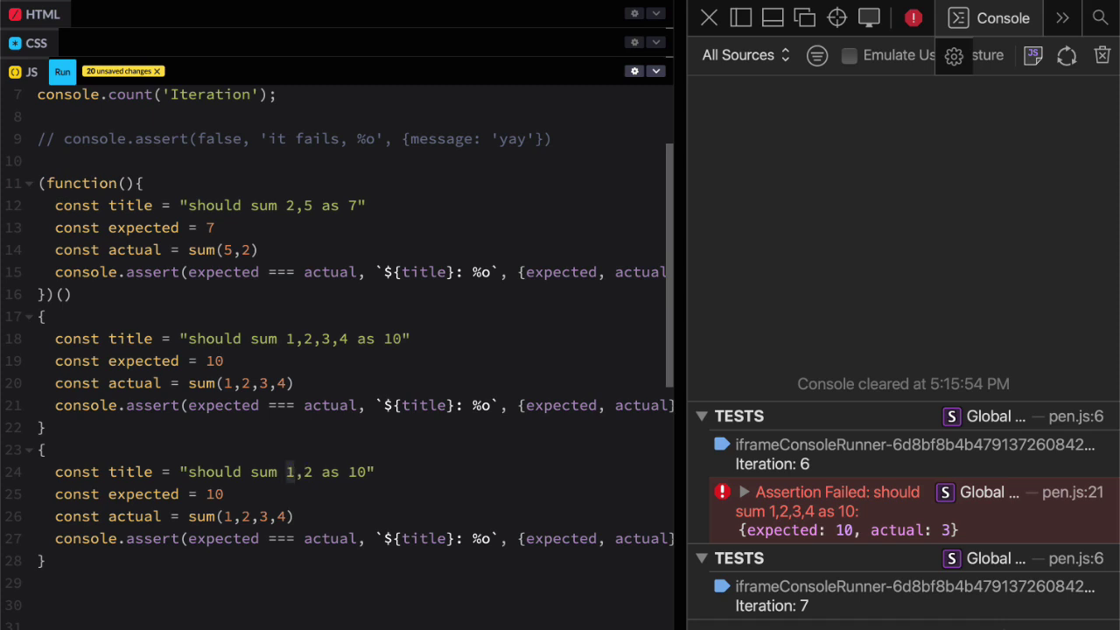
{"action": "key", "text": "shift+Left"}
{"action": "type", "text": "'"}
{"action": "key", "text": "Right"}
{"action": "key", "text": "Right"}
{"action": "key", "text": "shift+Right"}
{"action": "type", "text": "'"}
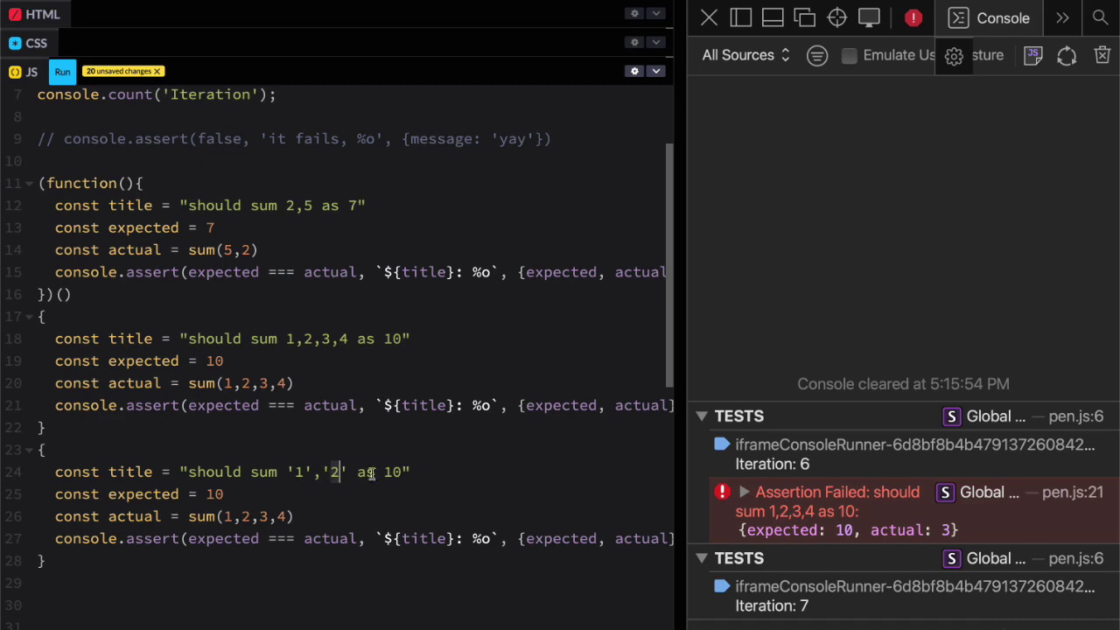
{"action": "left_click", "coordinate": [402, 470]}
{"action": "key", "text": "BackSpace"}
{"action": "key", "text": "BackSpace"}
{"action": "type", "text": "3"}
Set the expected value to 3 and the call to sum('1','2')
{"action": "left_click", "coordinate": [240, 493]}
{"action": "key", "text": "BackSpace"}
{"action": "key", "text": "BackSpace"}
{"action": "type", "text": "3"}
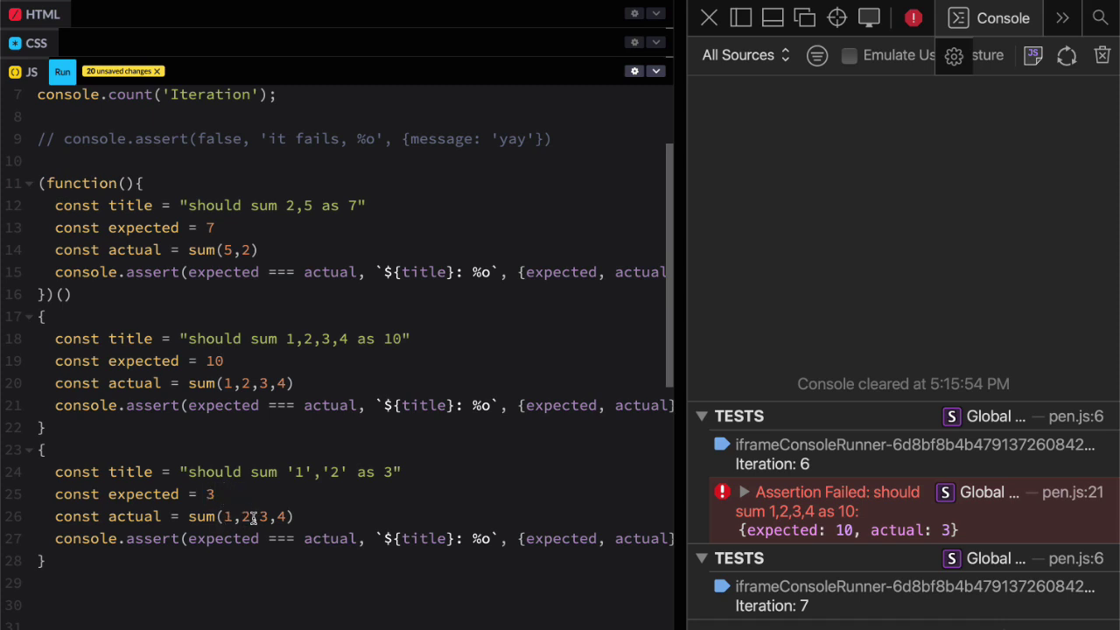
{"action": "left_click_drag", "start_coordinate": [251, 516], "coordinate": [289, 516]}
{"action": "key", "text": "BackSpace"}
{"action": "key", "text": "Left"}
{"action": "key", "text": "Left"}
{"action": "key", "text": "Left"}
{"action": "type", "text": "'"}
{"action": "key", "text": "Right"}
{"action": "type", "text": "'1"}
{"action": "type", "text": "'"}
{"action": "key", "text": "Right"}
{"action": "type", "text": "'"}
Clear the console and its load errors, then rerun the tests
{"action": "left_click", "coordinate": [1104, 56]}
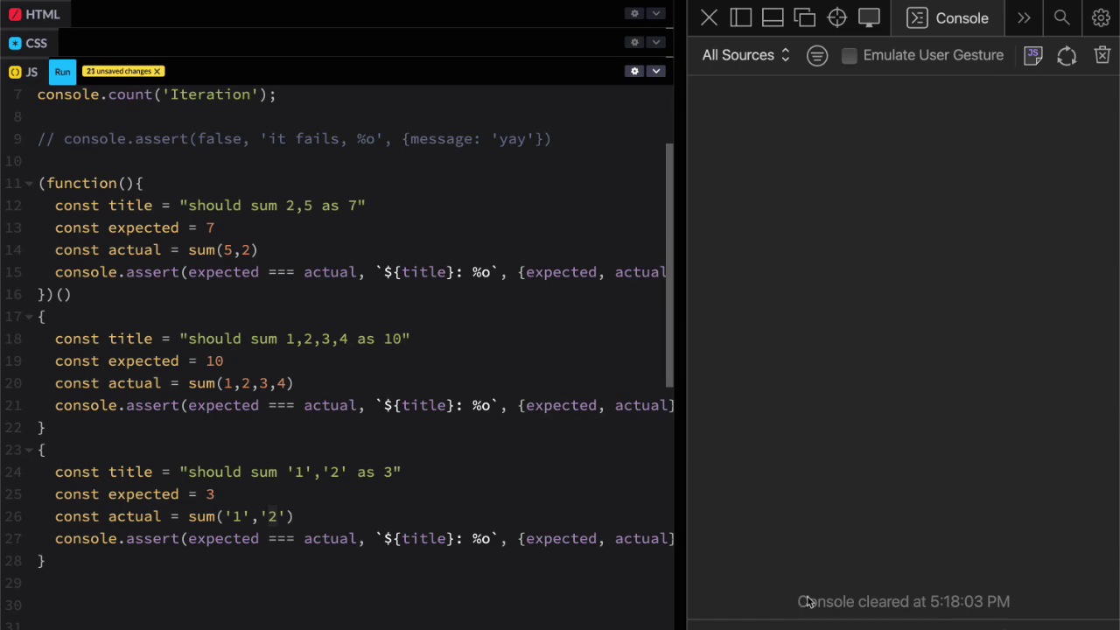
{"action": "scroll", "coordinate": [808, 490], "scroll_direction": "up", "scroll_amount": 3}
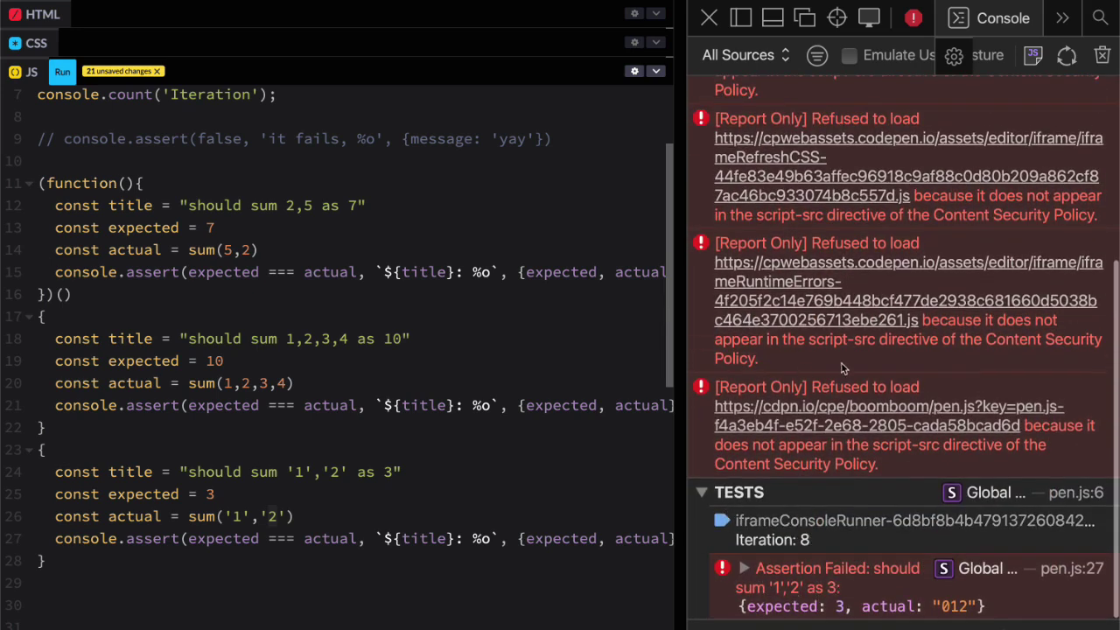
{"action": "left_click", "coordinate": [1102, 55]}
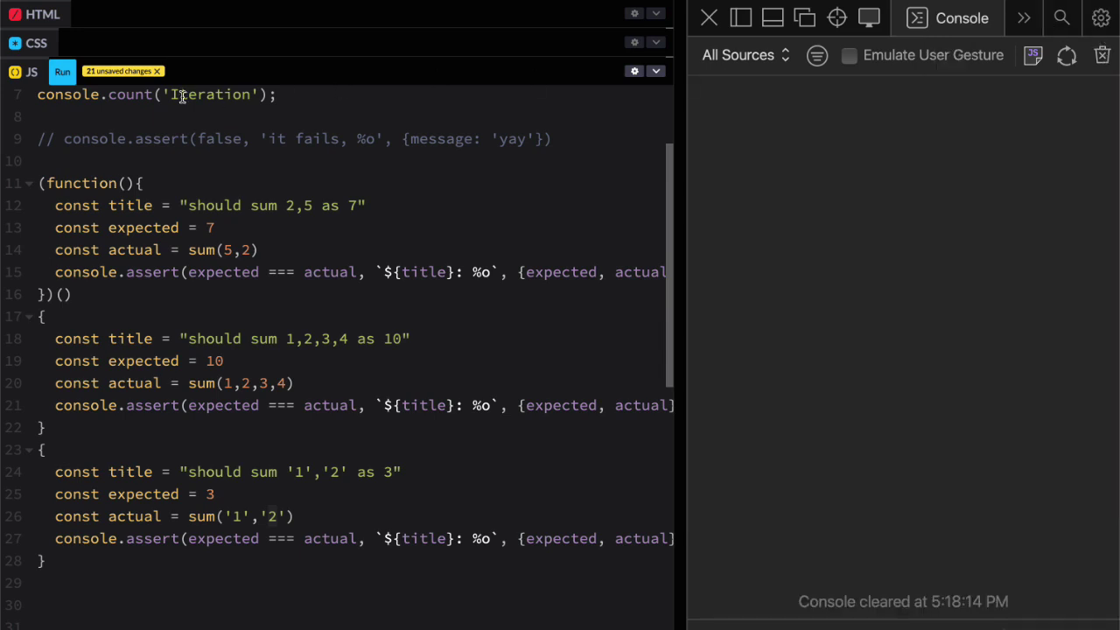
{"action": "left_click", "coordinate": [62, 72]}
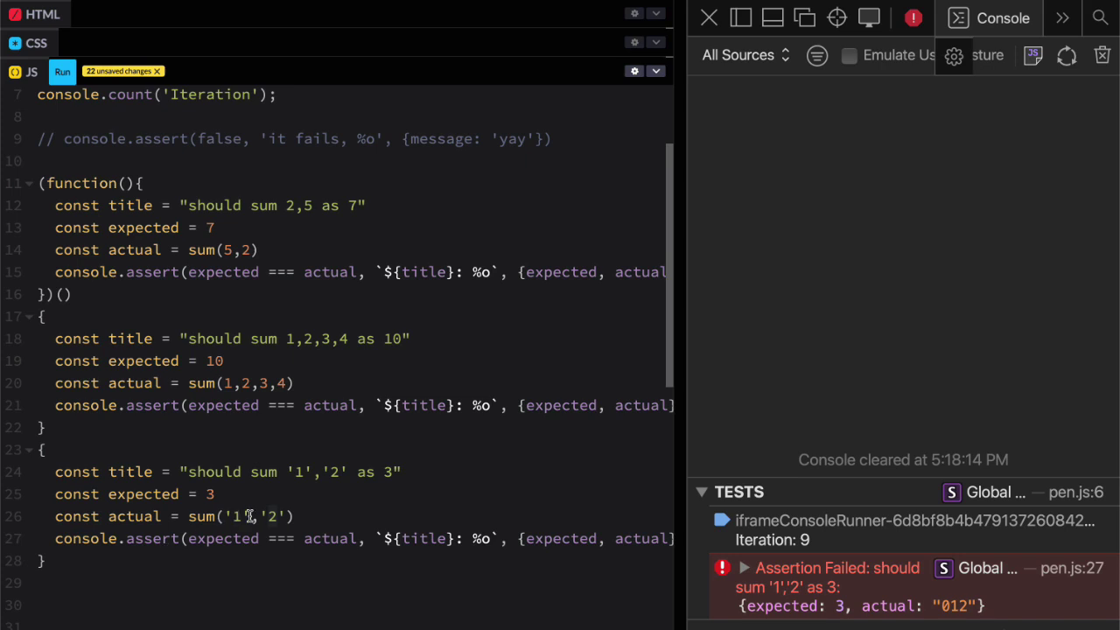
{"action": "scroll", "coordinate": [248, 516], "scroll_direction": "up", "scroll_amount": 3}
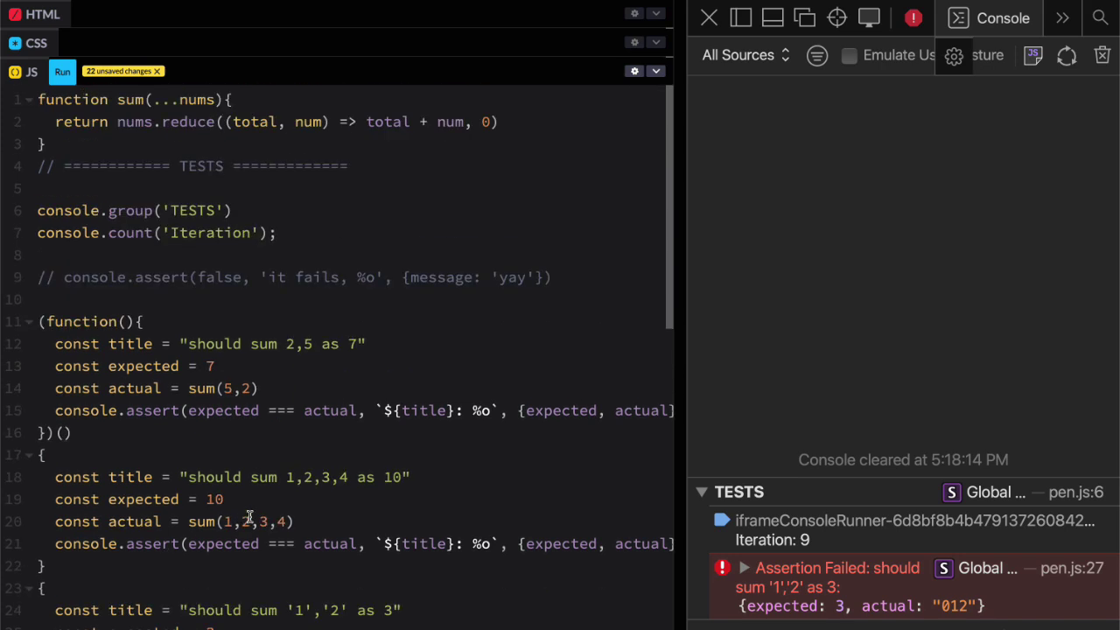
{"action": "double_click", "coordinate": [447, 121]}
{"action": "left_click", "coordinate": [436, 122]}
{"action": "type", "text": "+"}
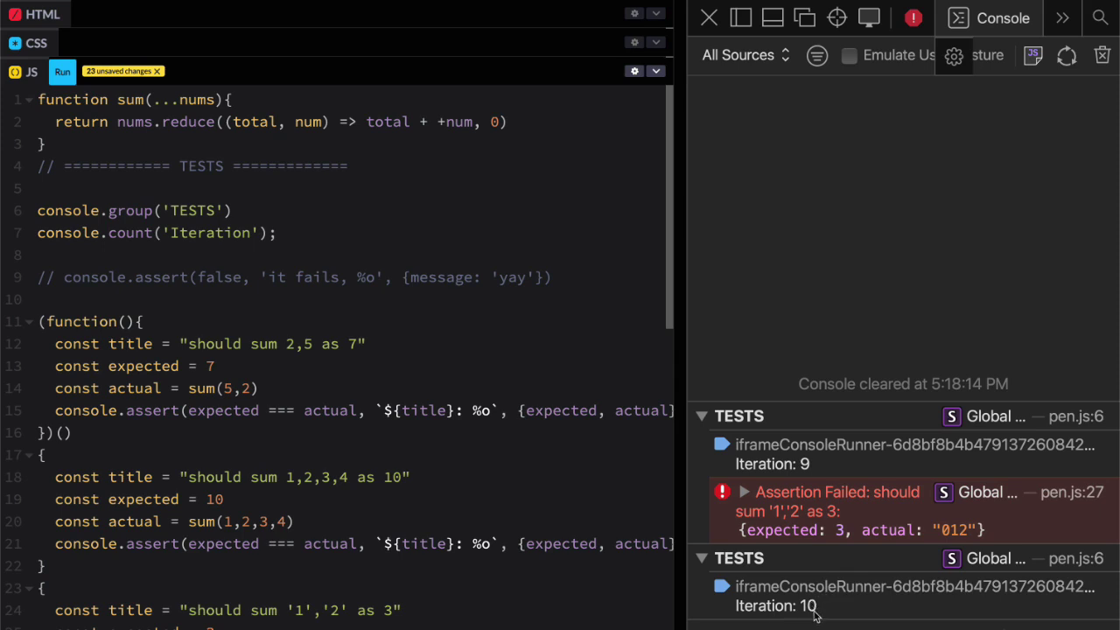
{"action": "scroll", "coordinate": [426, 505], "scroll_direction": "down", "scroll_amount": 1}
{"action": "scroll", "coordinate": [426, 504], "scroll_direction": "up", "scroll_amount": 1}
{"action": "double_click", "coordinate": [454, 122]}
{"action": "left_click_drag", "start_coordinate": [437, 122], "coordinate": [456, 122]}
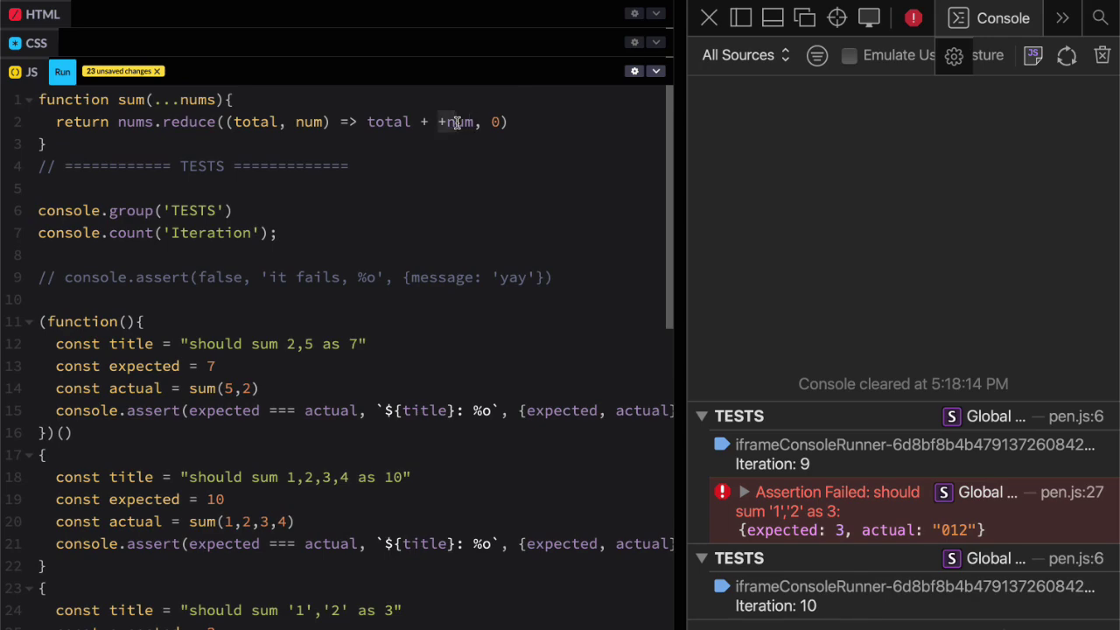
{"action": "scroll", "coordinate": [454, 122], "scroll_direction": "down", "scroll_amount": 5}
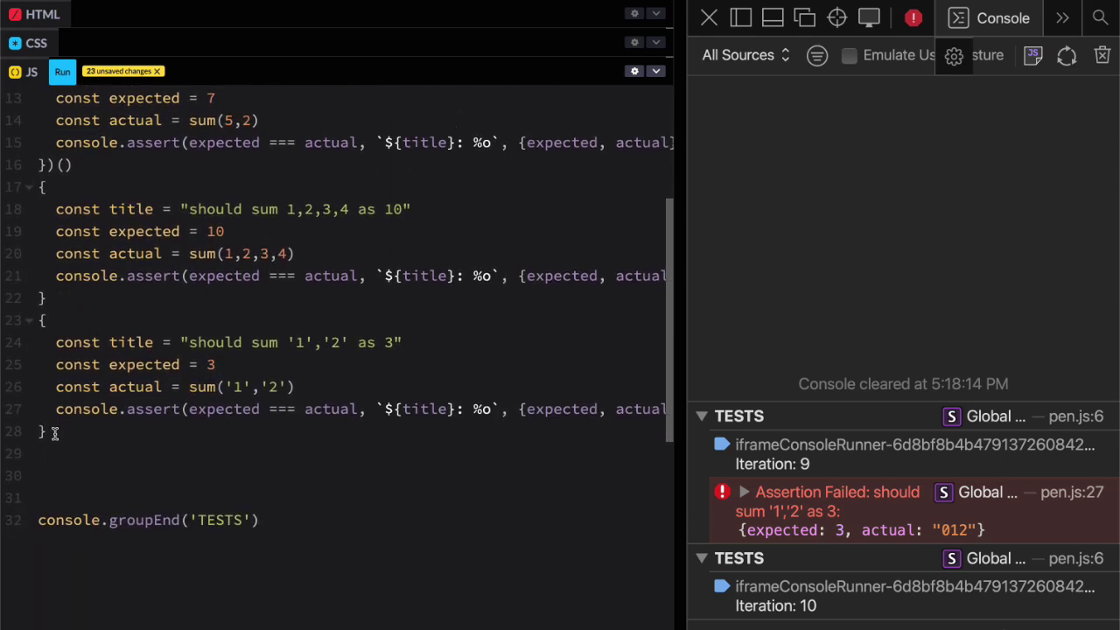
Duplicate the '1','2' test block below it
{"action": "left_click_drag", "start_coordinate": [54, 425], "coordinate": [17, 328]}
{"action": "key", "text": "ctrl+c"}
{"action": "key", "text": "Return"}
{"action": "key", "text": "Return"}
{"action": "key", "text": "ctrl+v"}
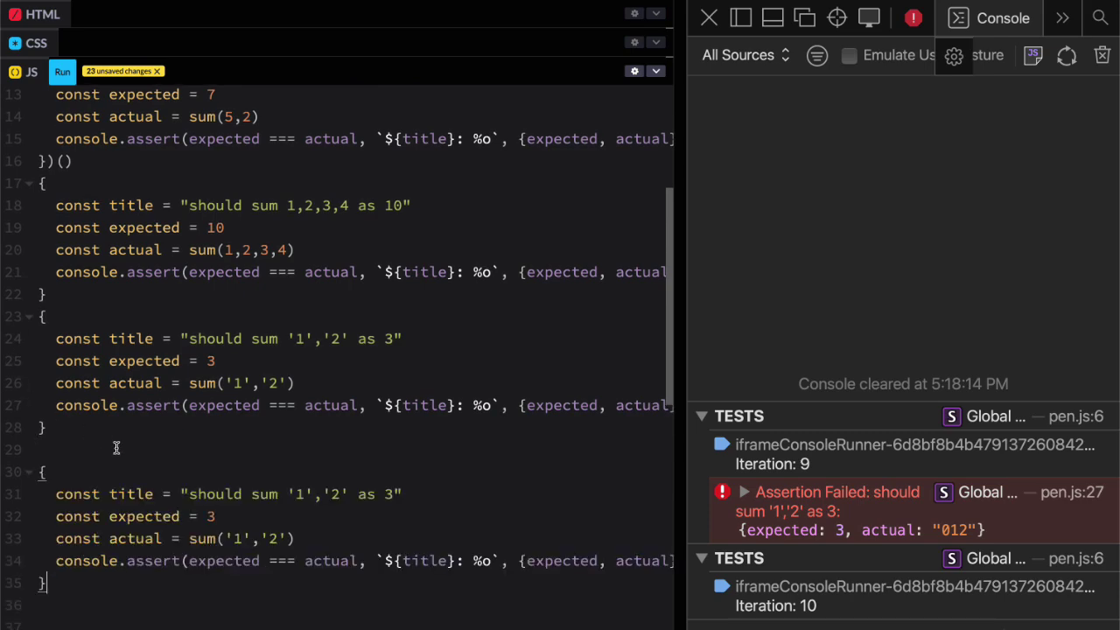
Change the new test's title values to 'one','two'
{"action": "left_click", "coordinate": [300, 494]}
{"action": "key", "text": "BackSpace"}
{"action": "type", "text": "one"}
{"action": "key", "text": "Right"}
{"action": "key", "text": "Right"}
{"action": "key", "text": "Right"}
{"action": "key", "text": "BackSpace"}
{"action": "type", "text": "two"}
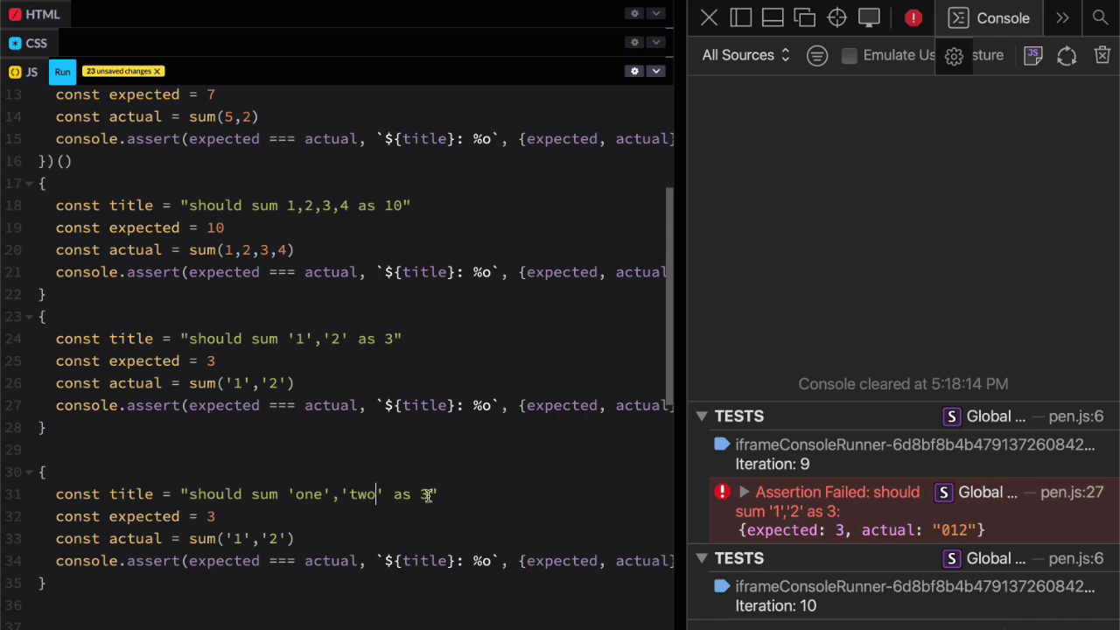
Change the call to sum('one','two') and rerun
{"action": "left_click", "coordinate": [238, 538]}
{"action": "key", "text": "BackSpace"}
{"action": "type", "text": "one"}
{"action": "key", "text": "Right"}
{"action": "key", "text": "Right"}
{"action": "key", "text": "Right"}
{"action": "key", "text": "shift+Right"}
{"action": "type", "text": "two"}
{"action": "left_click", "coordinate": [1102, 55]}
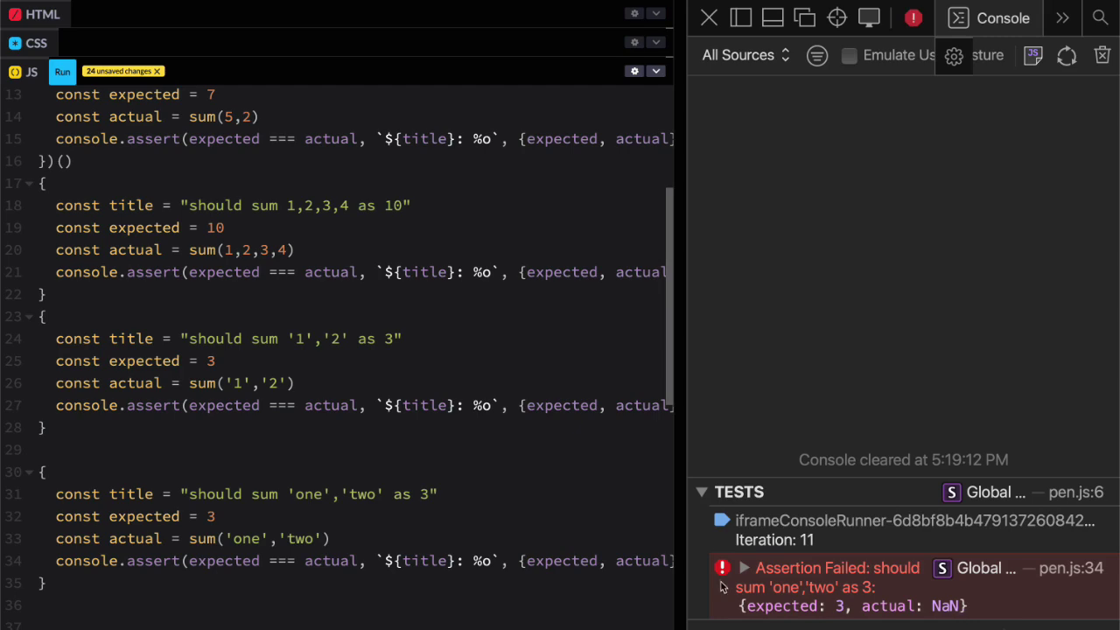
Set the new test's expected value to NaN
{"action": "key", "text": "BackSpace"}
{"action": "type", "text": "Nan"}
{"action": "key", "text": "BackSpace"}
{"action": "type", "text": "N"}
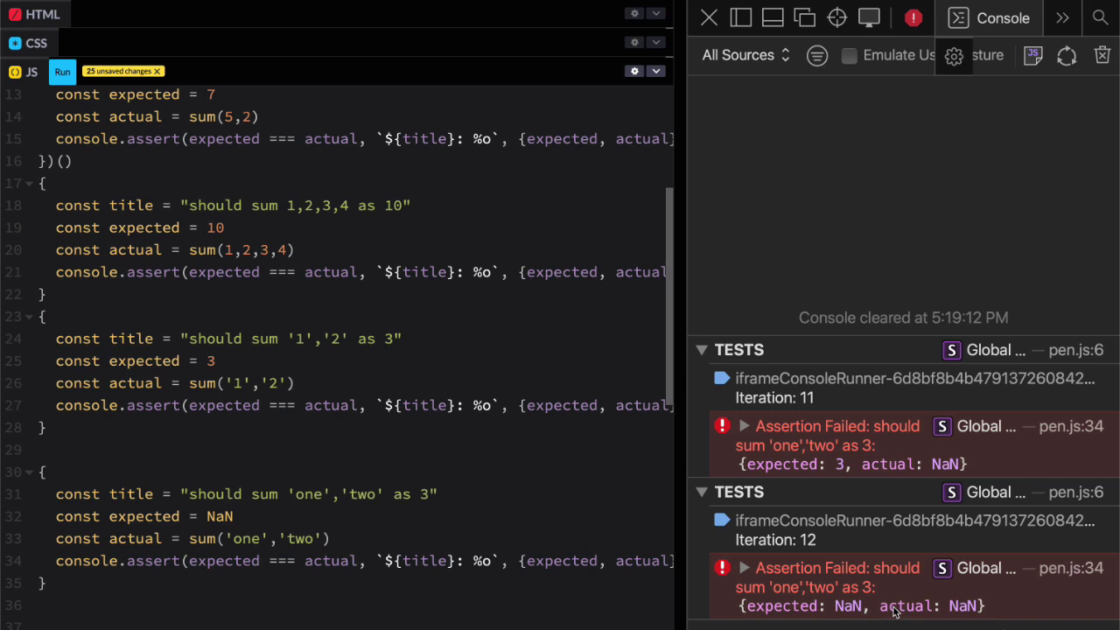
Comment out the original NaN test and paste an active copy of it below
{"action": "left_click", "coordinate": [43, 583]}
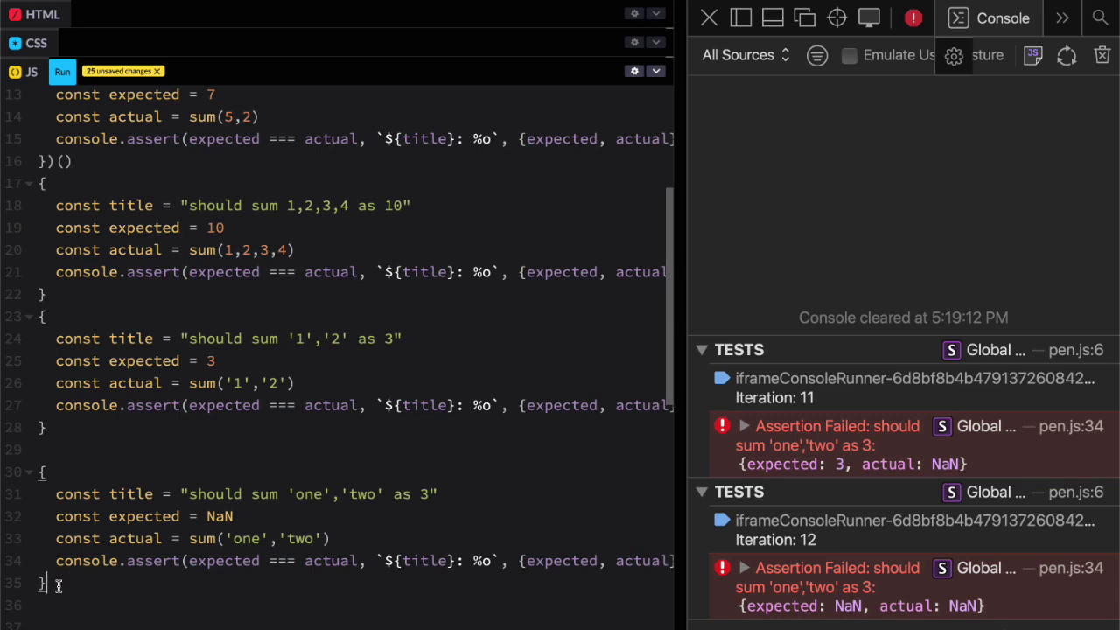
{"action": "left_click", "coordinate": [39, 470], "text": "shift"}
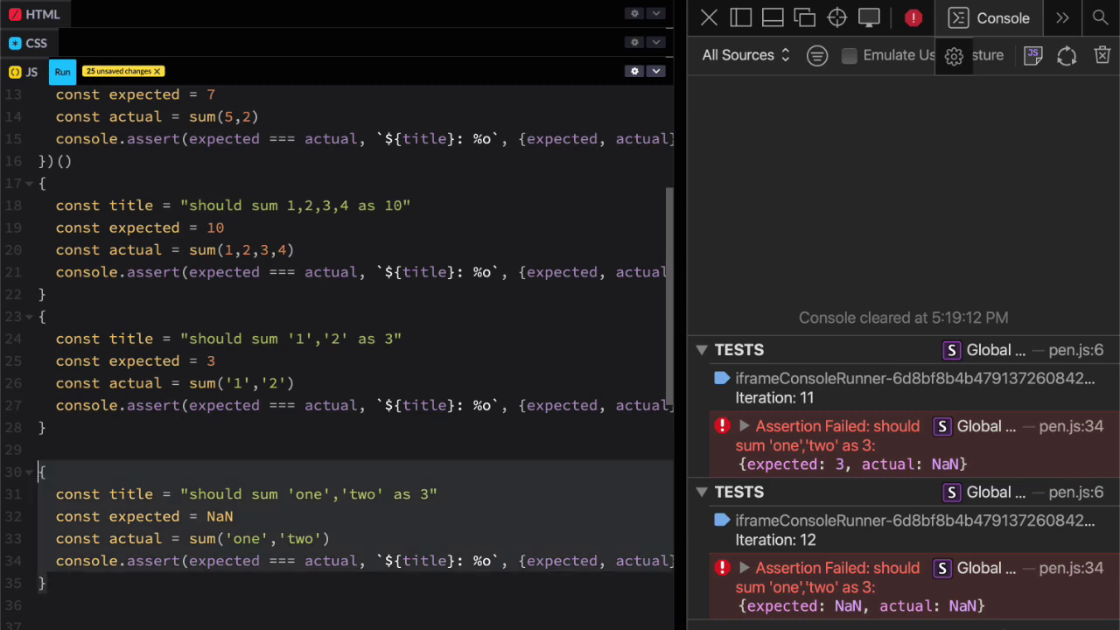
{"action": "key", "text": "ctrl+slash"}
{"action": "key", "text": "Down"}
{"action": "key", "text": "Down"}
{"action": "key", "text": "ctrl+v"}
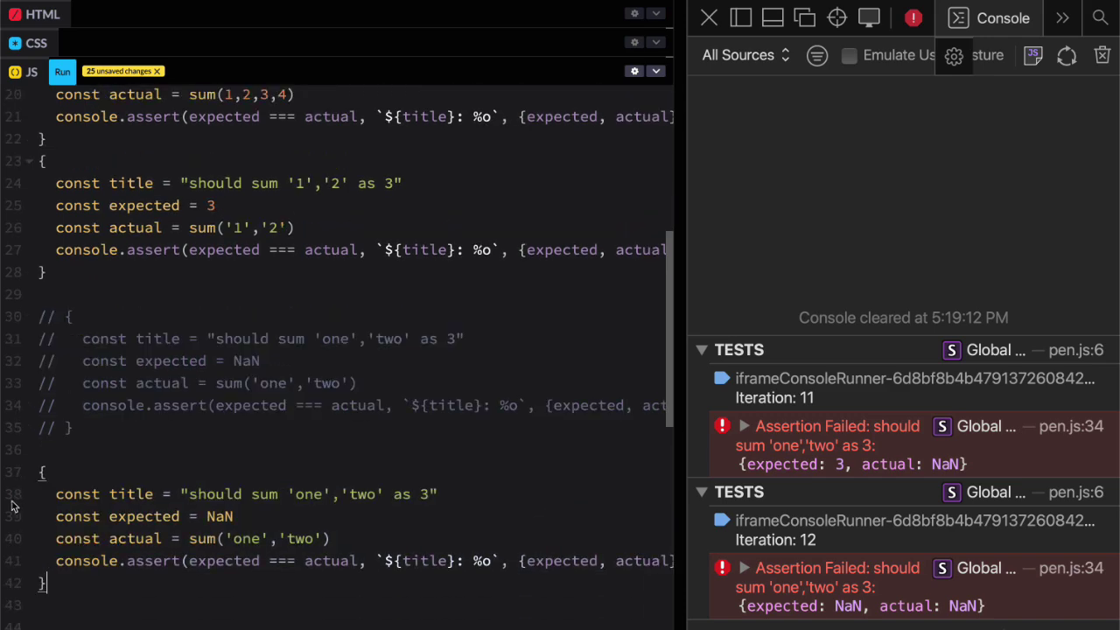
{"action": "scroll", "coordinate": [196, 470], "scroll_direction": "up", "scroll_amount": 5}
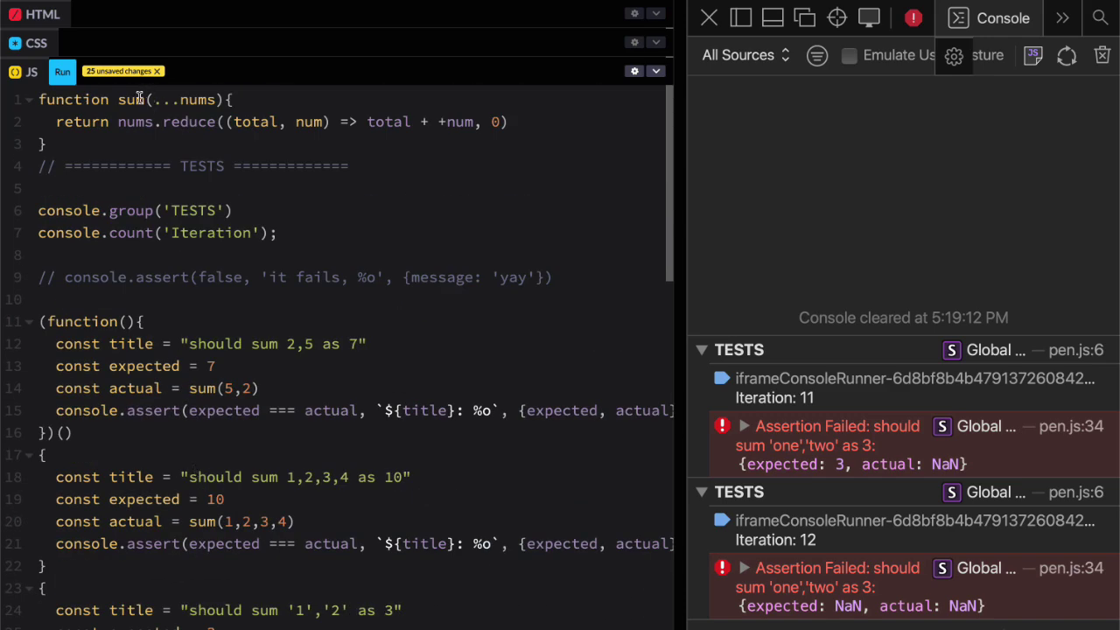
Add an if guard at the top of sum checking nums.some(num => isNaN(num))
{"action": "left_click", "coordinate": [258, 98]}
{"action": "left_click", "coordinate": [248, 100]}
{"action": "key", "text": "Return"}
{"action": "type", "text": "if"}
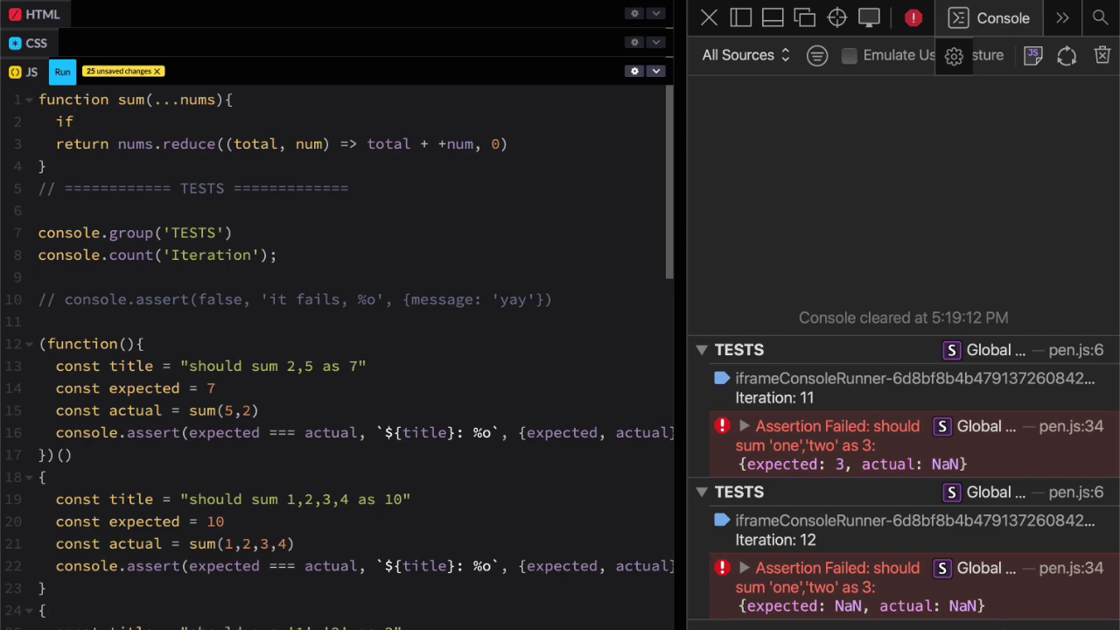
{"action": "type", "text": "(num.some("}
{"action": "key", "text": "alt+Left"}
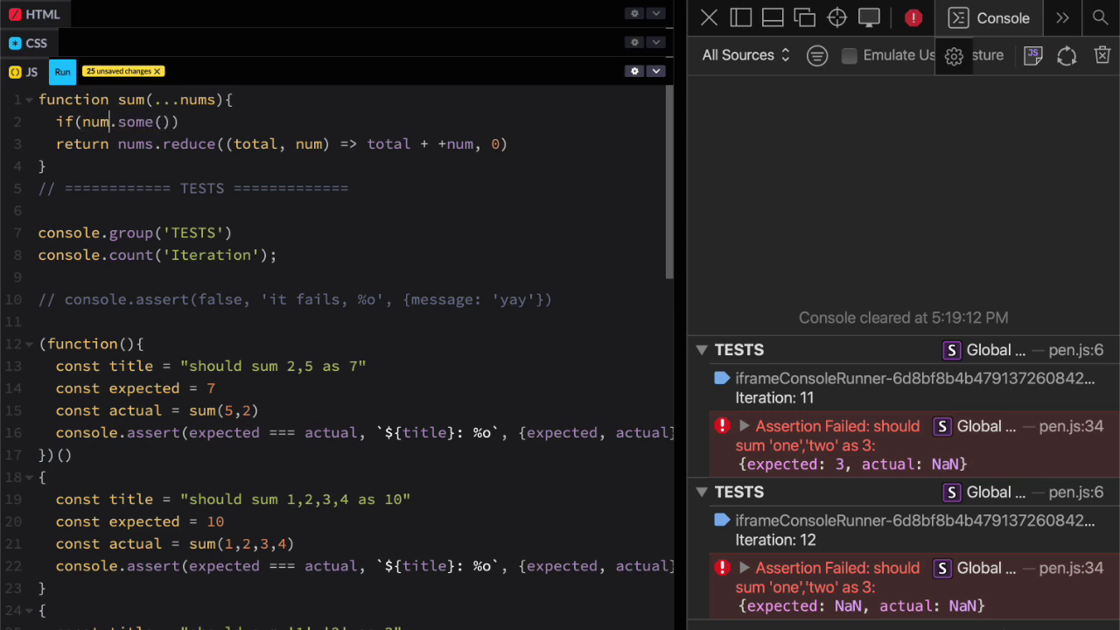
{"action": "type", "text": "s"}
{"action": "key", "text": "Right"}
{"action": "key", "text": "Right"}
{"action": "key", "text": "Right"}
{"action": "key", "text": "Right"}
{"action": "type", "text": "num"}
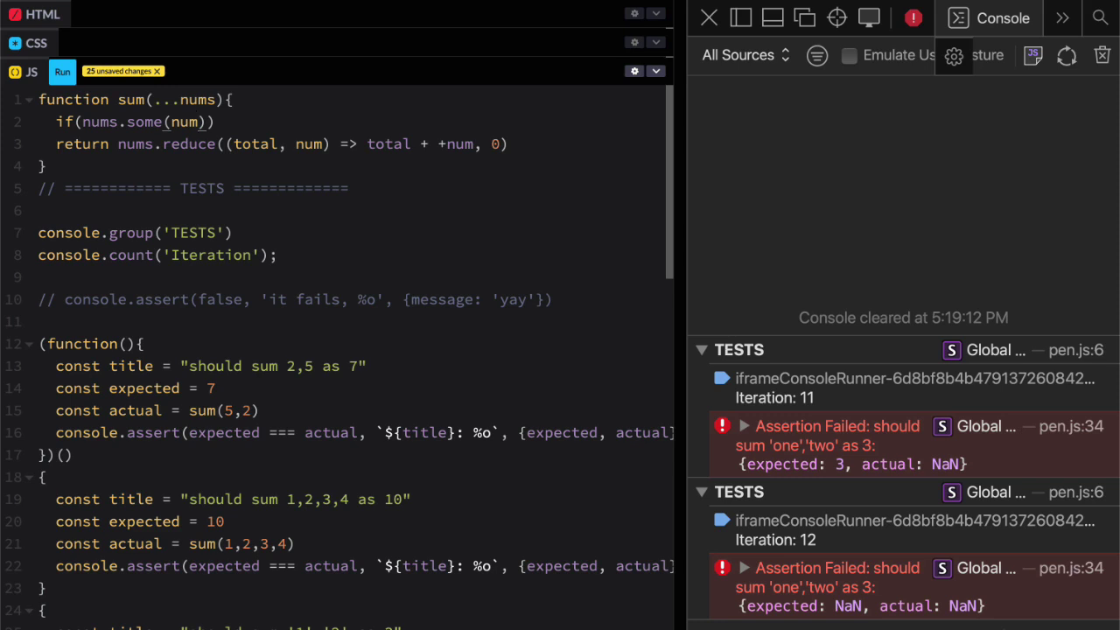
{"action": "type", "text": " => isNaN("}
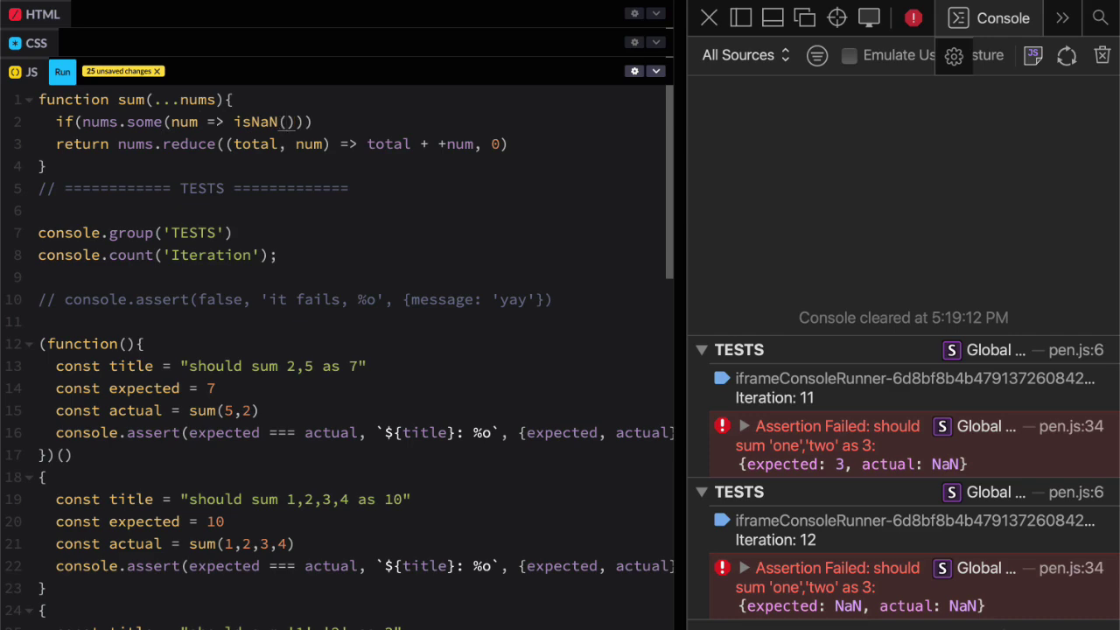
{"action": "type", "text": "num)))"}
{"action": "type", "text": "{"}
Make the guard throw new Error('args should be valid numbers')
{"action": "key", "text": "Return"}
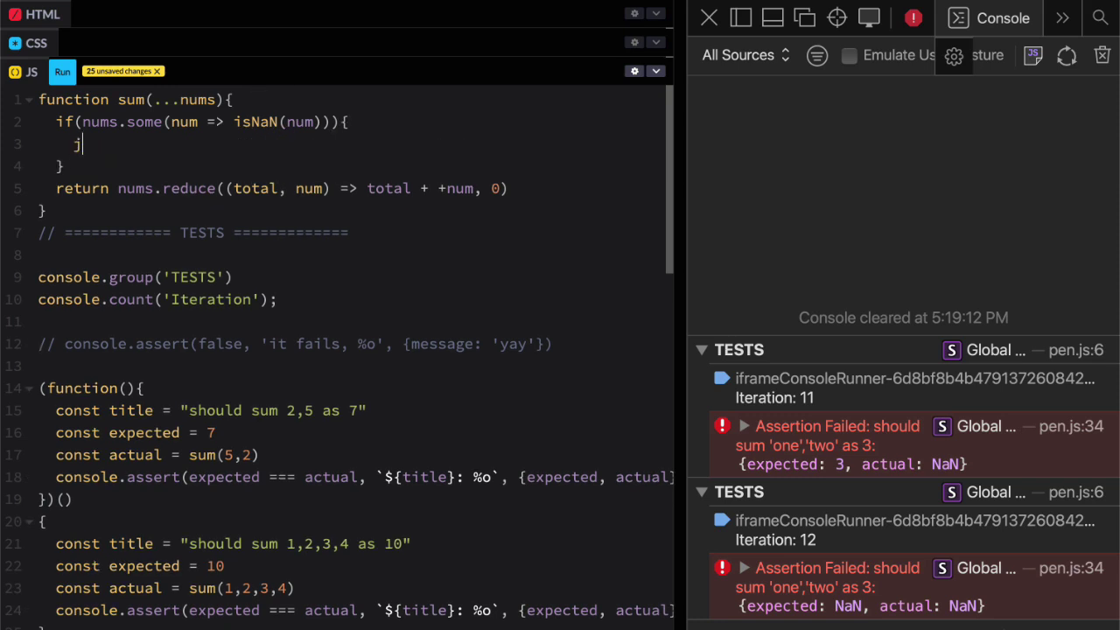
{"action": "type", "text": "throw new Error"}
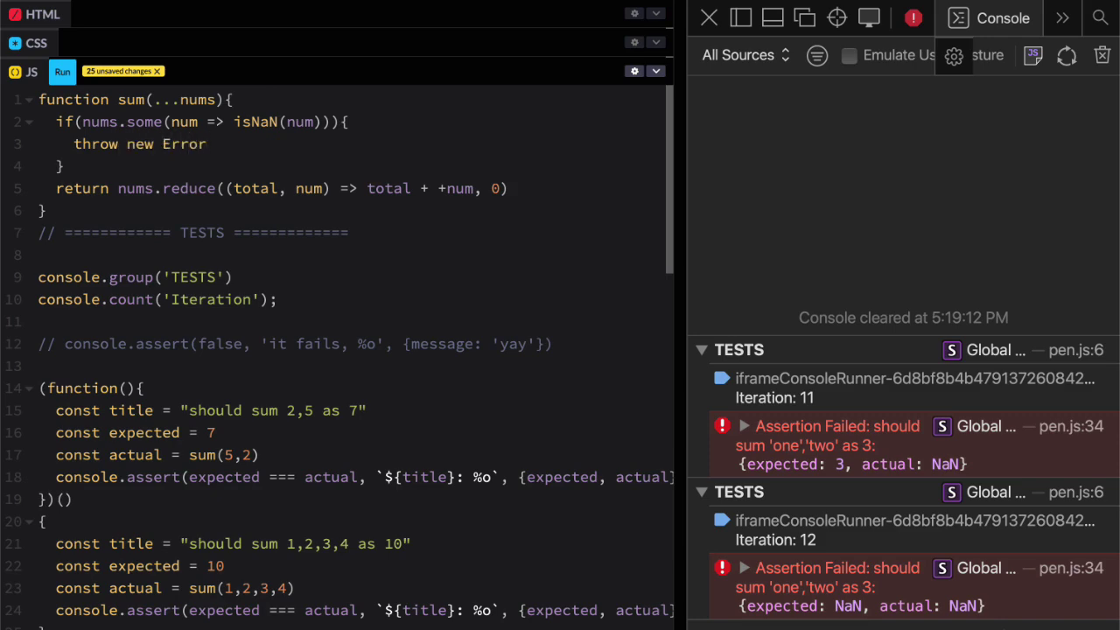
{"action": "type", "text": "('"}
{"action": "type", "text": "args should "}
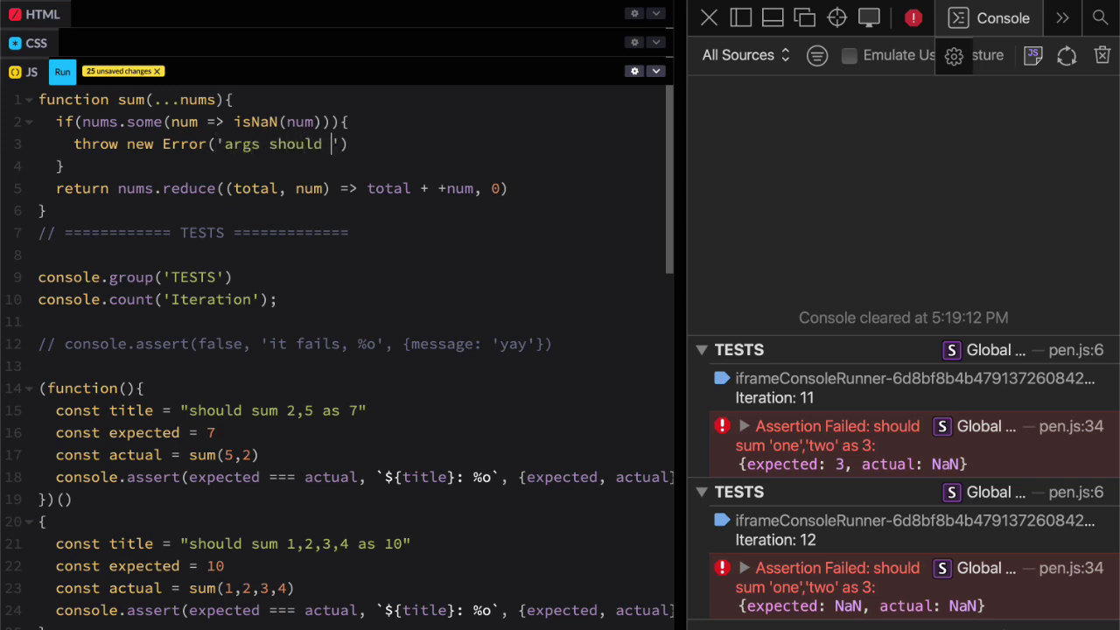
{"action": "type", "text": "be val"}
{"action": "key", "text": "BackSpace"}
{"action": "type", "text": "lid numbers"}
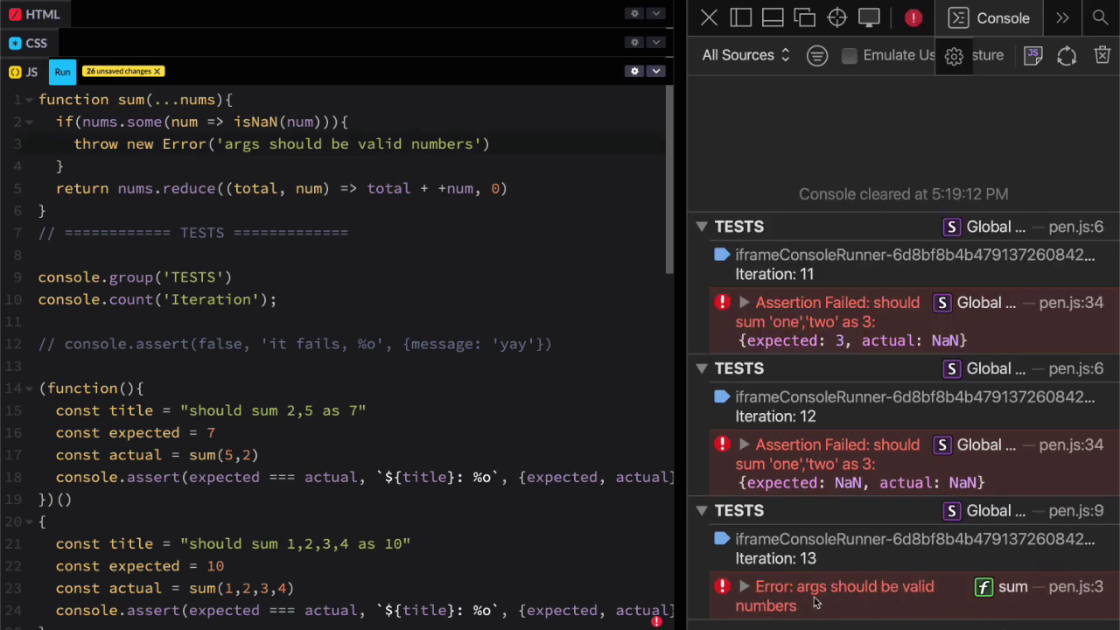
Show the 'args should be valid numbers' error inline under the throw line, then scroll to the tests
{"action": "left_click_drag", "start_coordinate": [199, 144], "coordinate": [307, 146]}
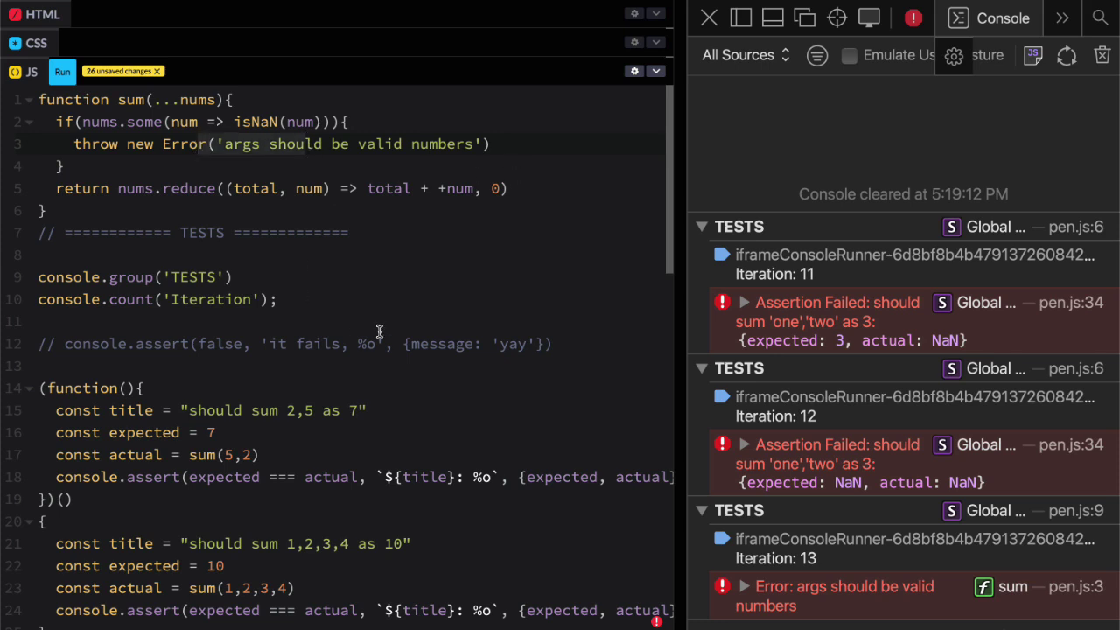
{"action": "left_click", "coordinate": [658, 623]}
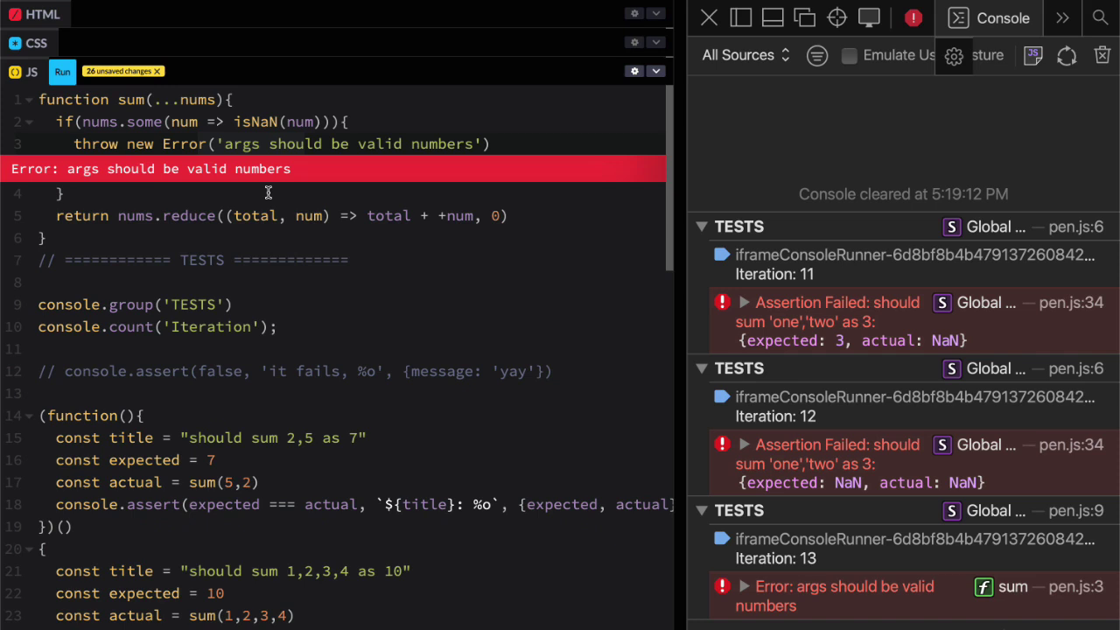
{"action": "left_click", "coordinate": [209, 144]}
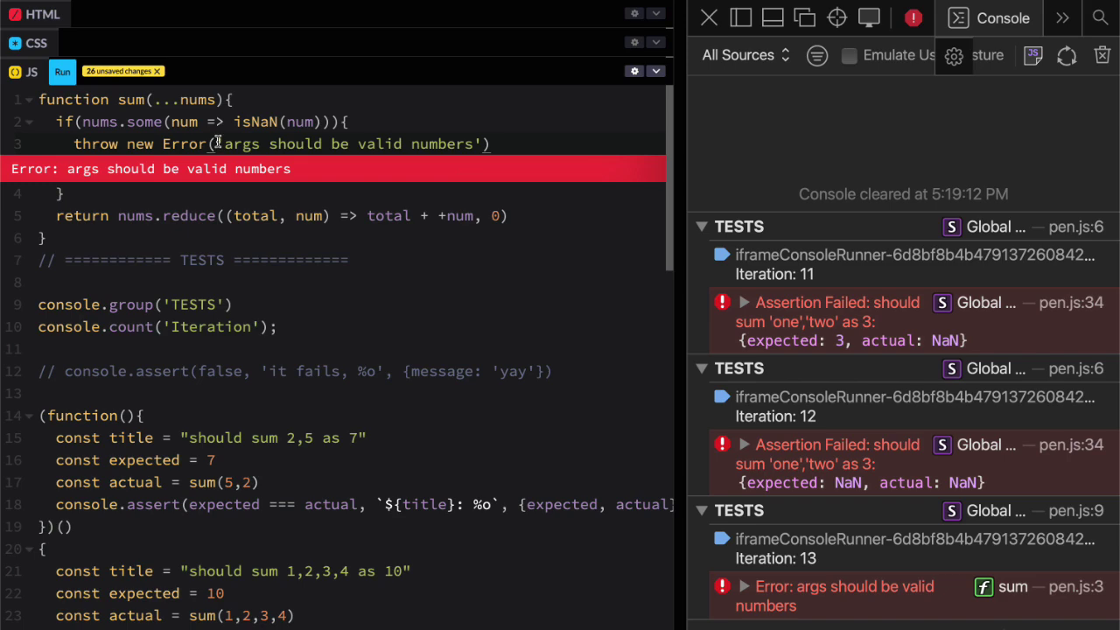
{"action": "left_click", "coordinate": [481, 143], "text": "shift"}
{"action": "scroll", "coordinate": [264, 405], "scroll_direction": "down", "scroll_amount": 2}
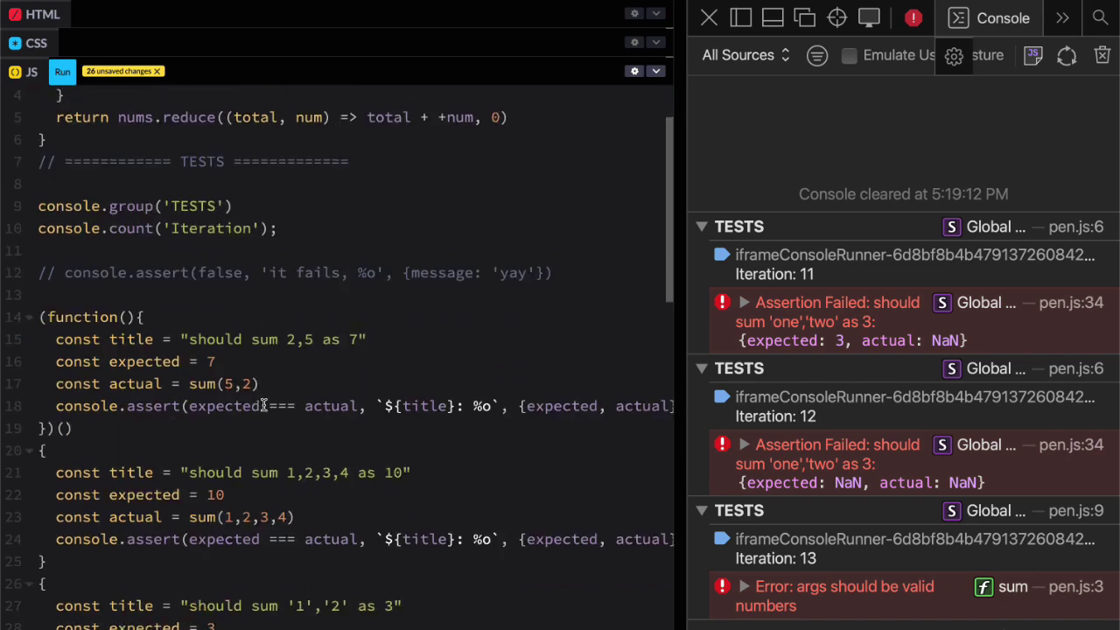
{"action": "scroll", "coordinate": [263, 405], "scroll_direction": "down", "scroll_amount": 5}
{"action": "scroll", "coordinate": [263, 405], "scroll_direction": "down", "scroll_amount": 2}
Add an 'args should be valid numbers' note above the test and a try/catch(error) block inside it
{"action": "left_click", "coordinate": [113, 341]}
{"action": "key", "text": "Return"}
{"action": "type", "text": "//"}
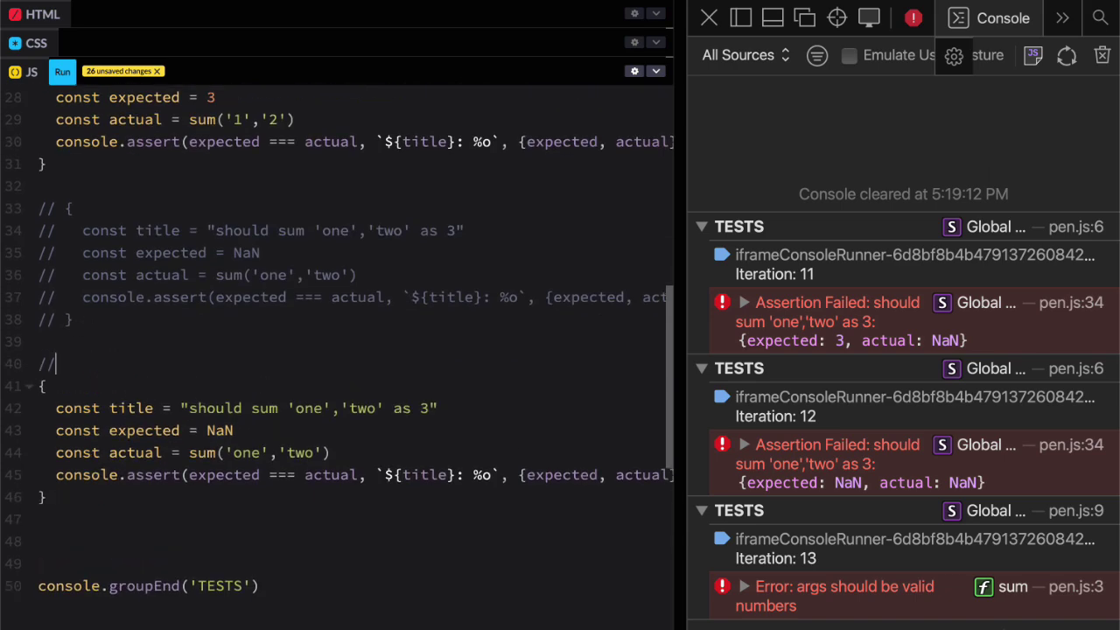
{"action": "type", "text": " 'args should be valid numbers'"}
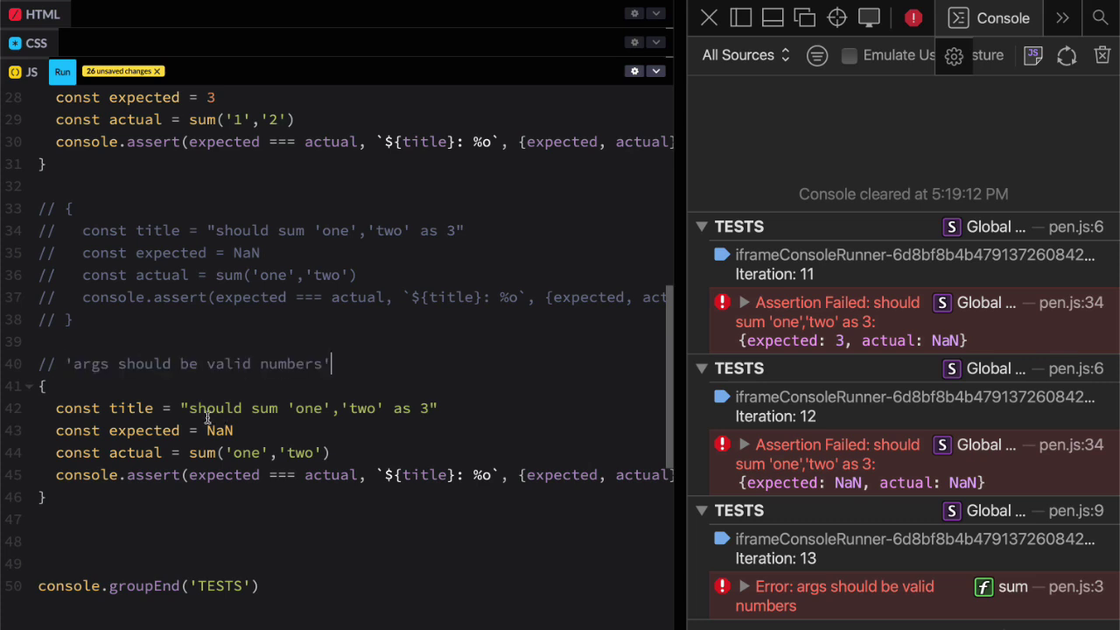
{"action": "left_click", "coordinate": [81, 389]}
{"action": "key", "text": "Return"}
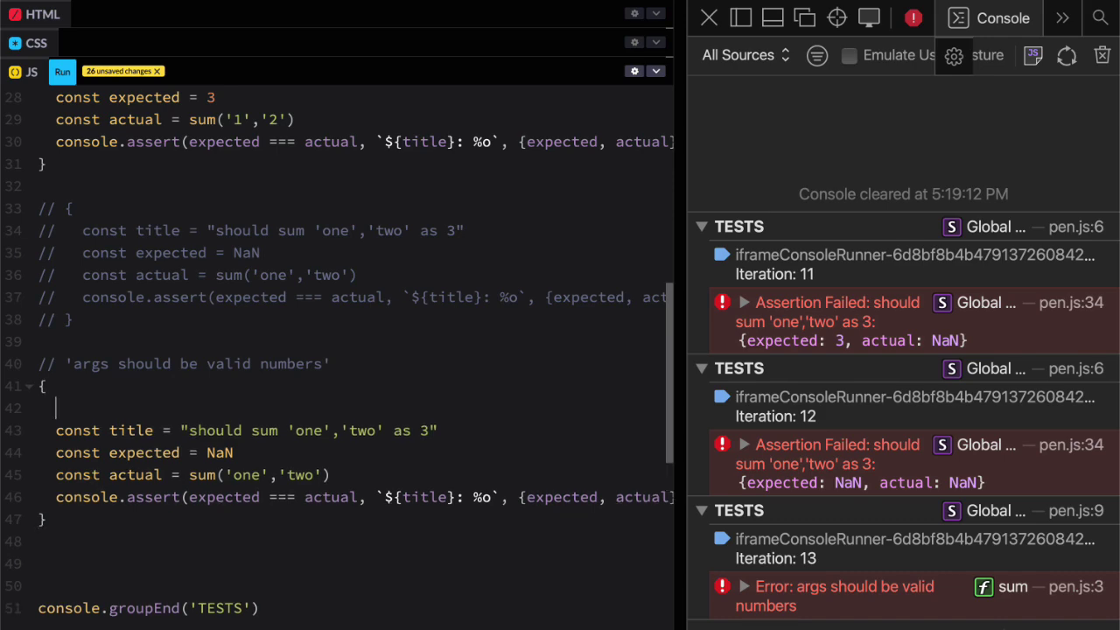
{"action": "type", "text": "try {"}
{"action": "key", "text": "Return"}
{"action": "type", "text": "catch"}
{"action": "type", "text": "er"}
{"action": "key", "text": "BackSpace"}
{"action": "key", "text": "BackSpace"}
{"action": "key", "text": "BackSpace"}
{"action": "type", "text": "(error)"}
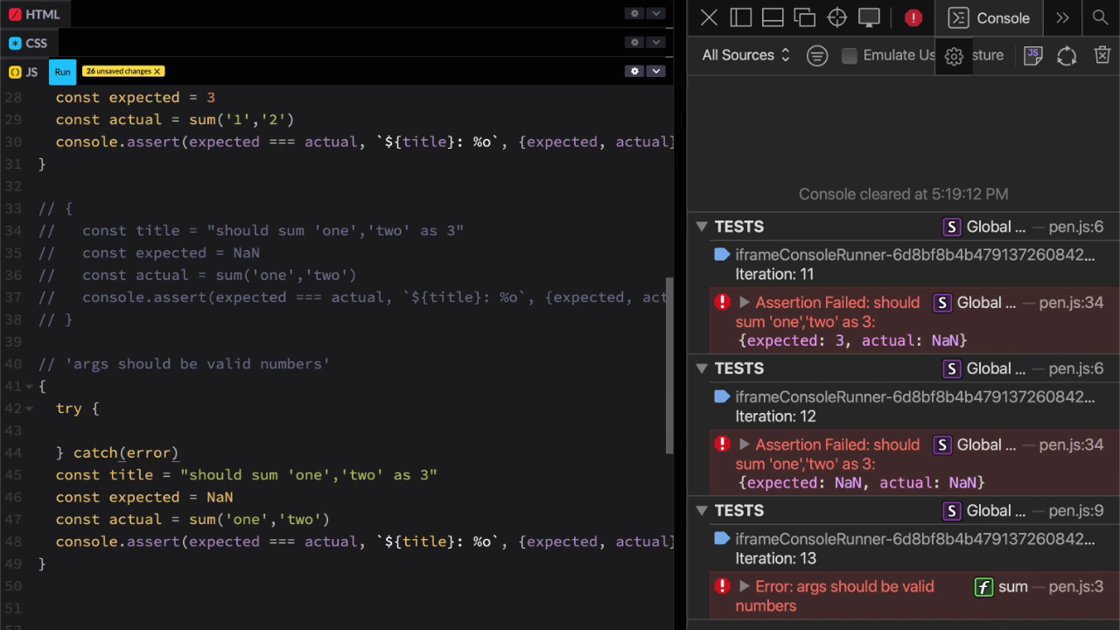
{"action": "type", "text": "{"}
{"action": "key", "text": "Return"}
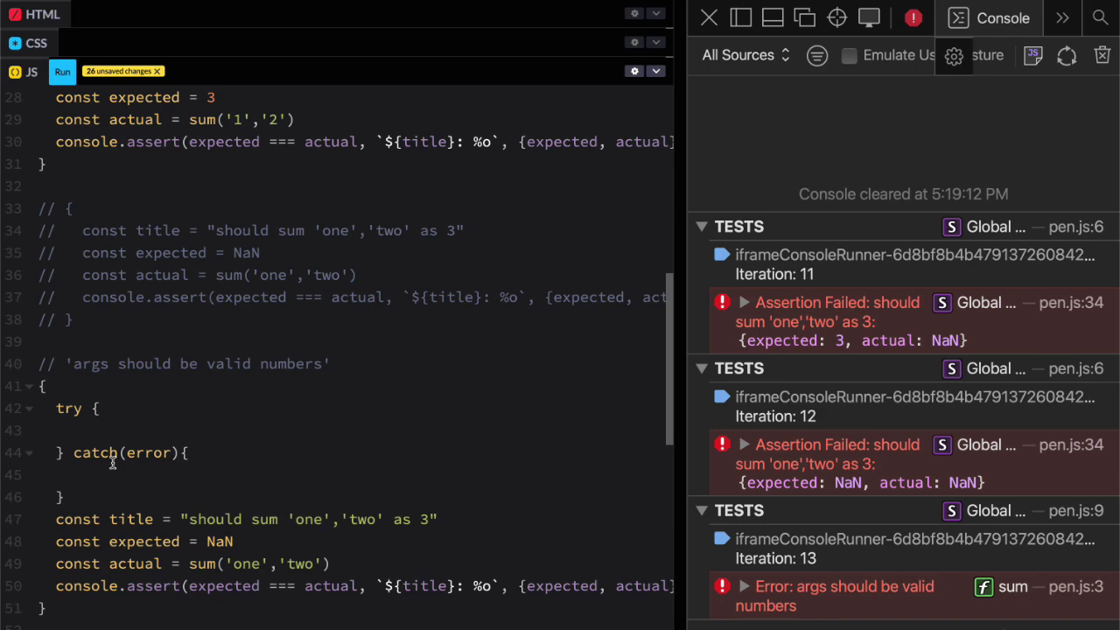
Put the sum('one','two') call inside the try block and move the title line above it
{"action": "scroll", "coordinate": [253, 253], "scroll_direction": "up", "scroll_amount": 5}
{"action": "scroll", "coordinate": [254, 254], "scroll_direction": "up", "scroll_amount": 3}
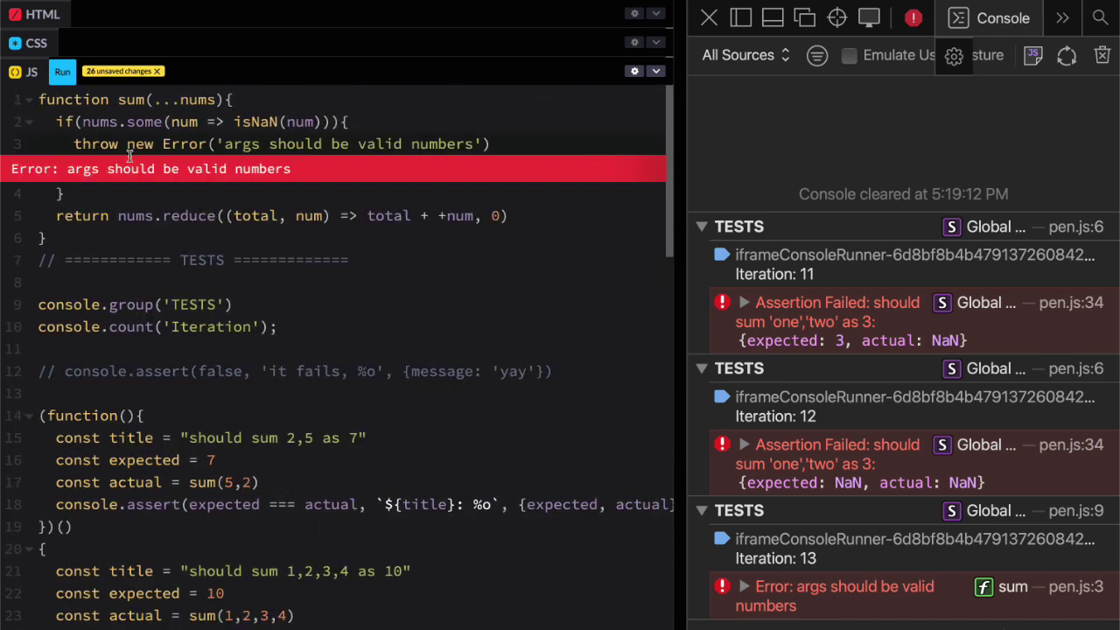
{"action": "scroll", "coordinate": [331, 430], "scroll_direction": "down", "scroll_amount": 7}
{"action": "scroll", "coordinate": [330, 430], "scroll_direction": "down", "scroll_amount": 4}
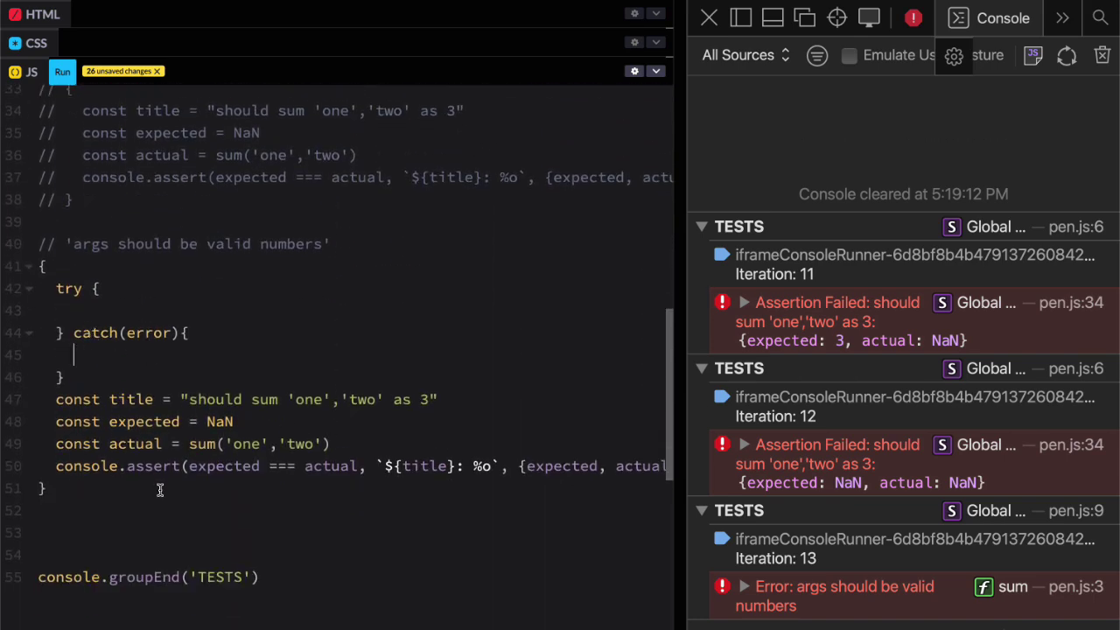
{"action": "left_click_drag", "start_coordinate": [189, 443], "coordinate": [343, 444]}
{"action": "key", "text": "ctrl+c"}
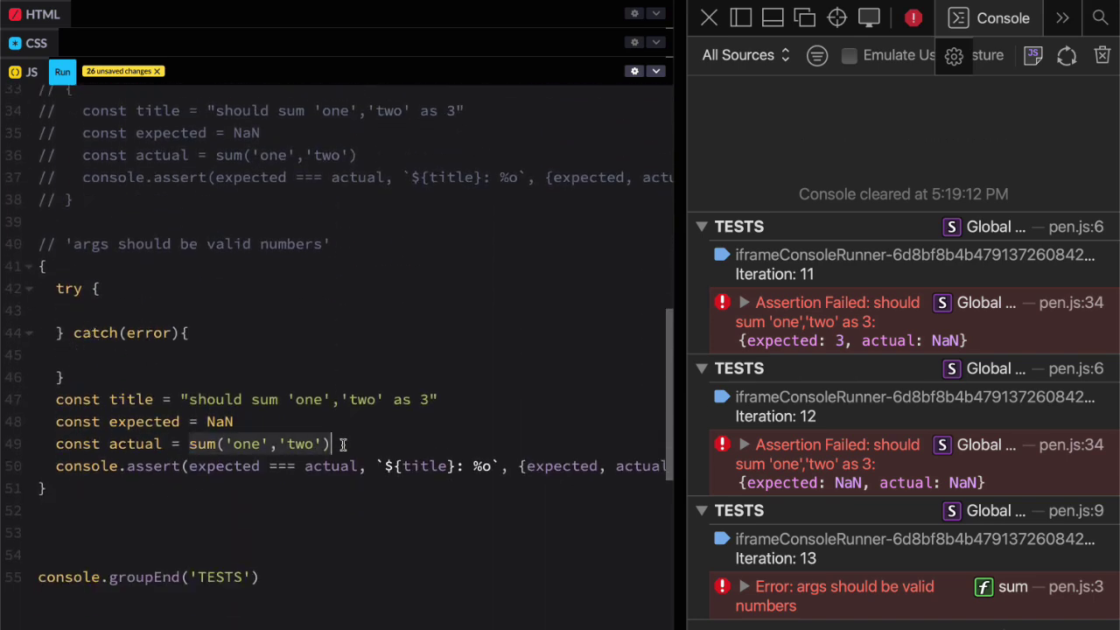
{"action": "left_click", "coordinate": [136, 313]}
{"action": "key", "text": "ctrl+v"}
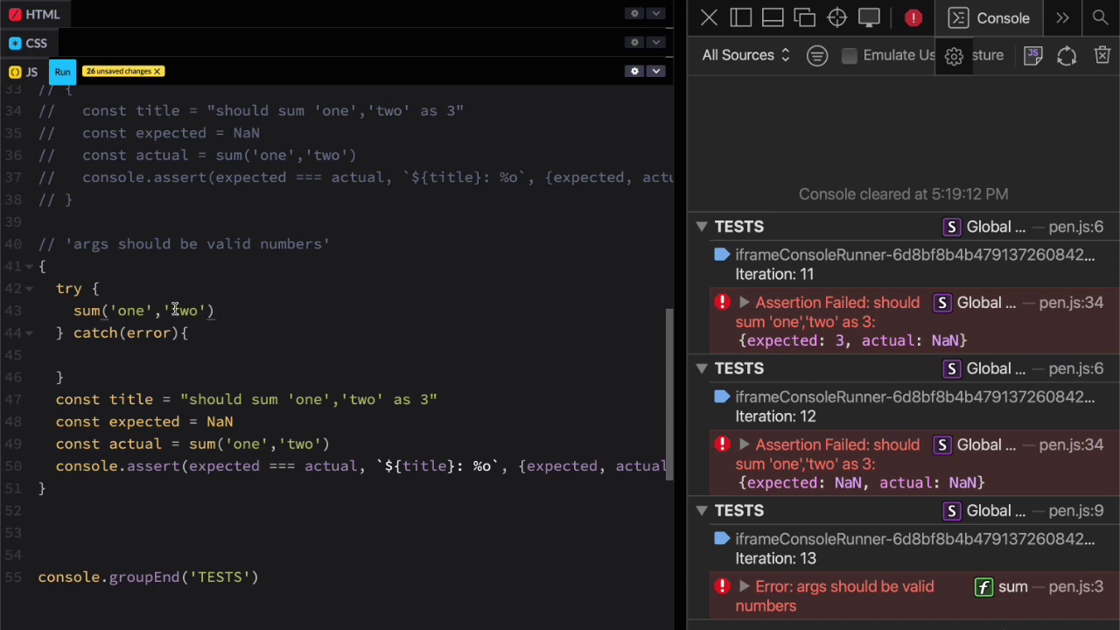
{"action": "left_click", "coordinate": [127, 398]}
{"action": "key", "text": "alt+Up"}
{"action": "key", "text": "alt+Up"}
{"action": "key", "text": "alt+Up"}
{"action": "key", "text": "alt+Up"}
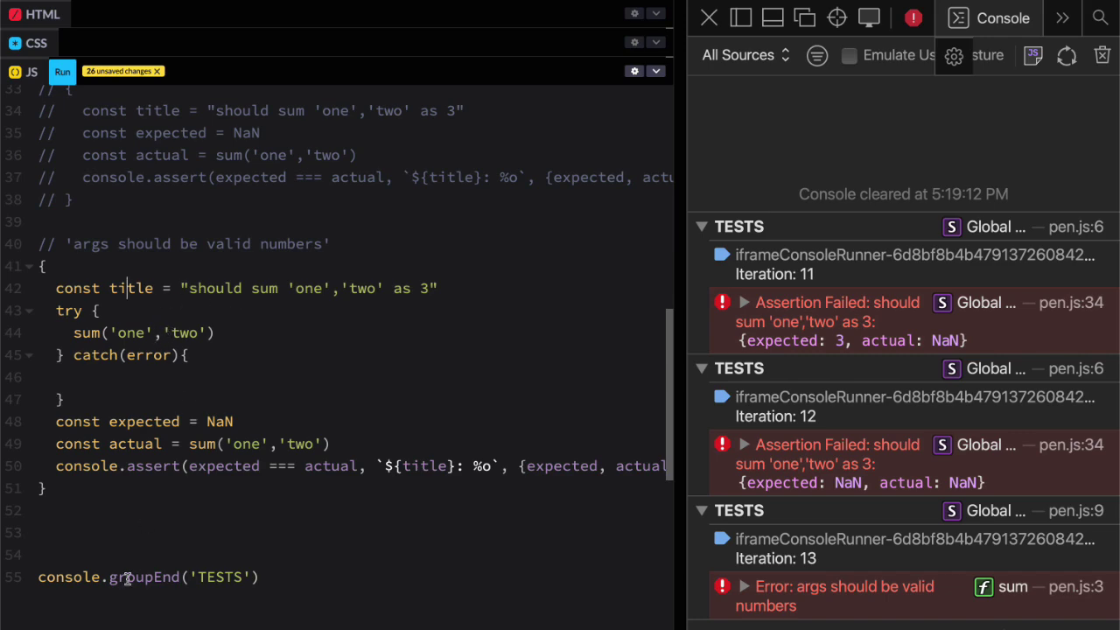
Move the expected, actual and console.assert lines into the catch block, indented
{"action": "left_click", "coordinate": [108, 421]}
{"action": "left_click", "coordinate": [126, 465], "text": "shift"}
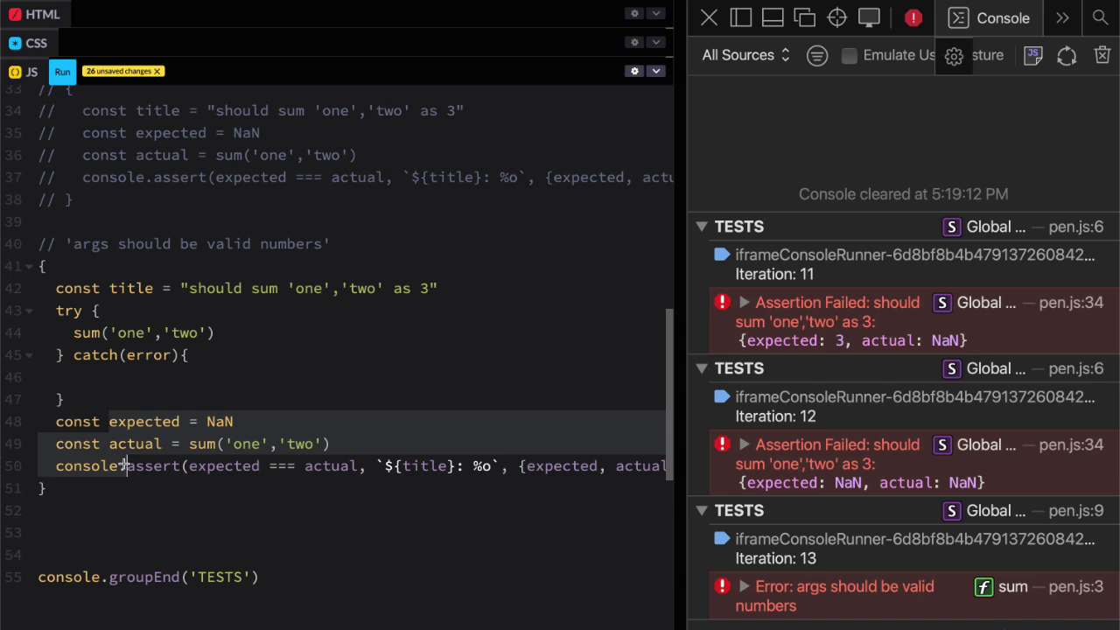
{"action": "key", "text": "alt+Up"}
{"action": "key", "text": "alt+Up"}
{"action": "key", "text": "Tab"}
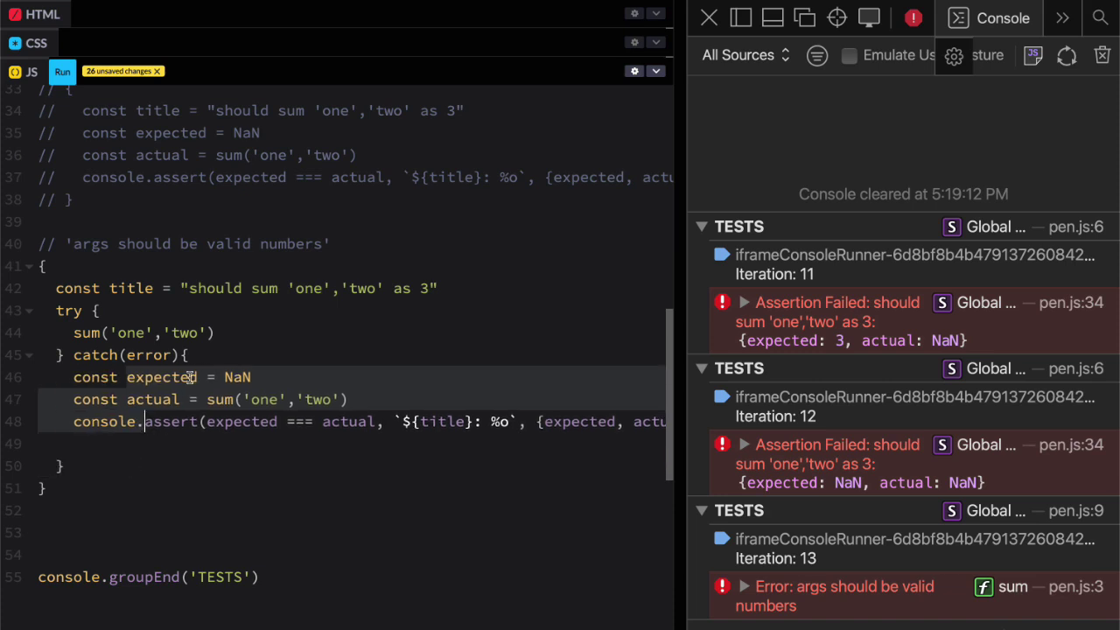
{"action": "double_click", "coordinate": [145, 399]}
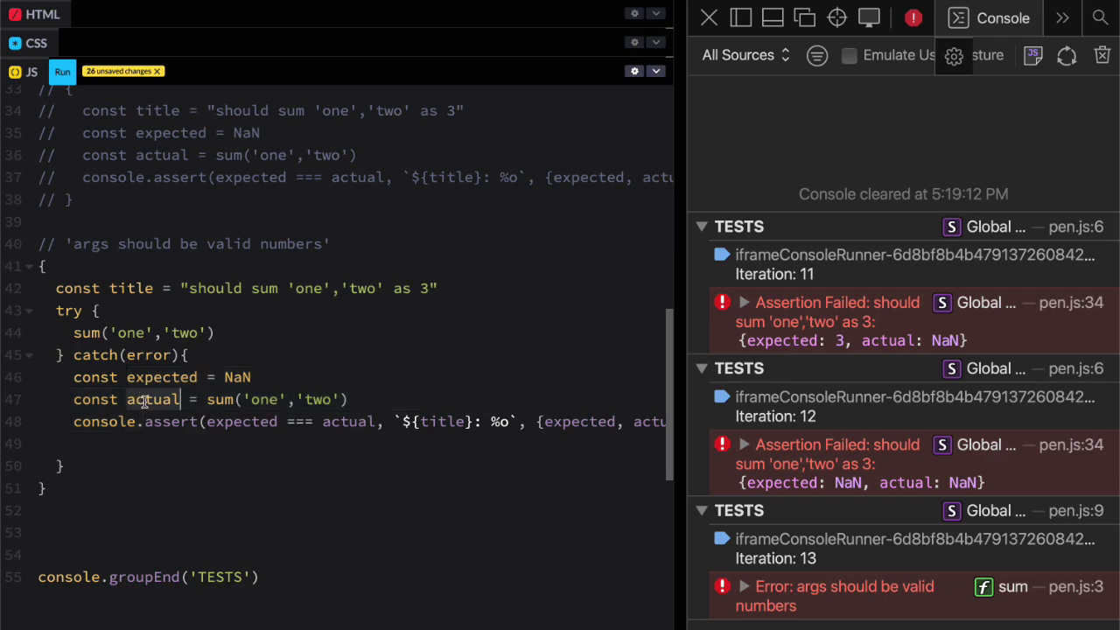
{"action": "double_click", "coordinate": [229, 400]}
{"action": "double_click", "coordinate": [146, 354]}
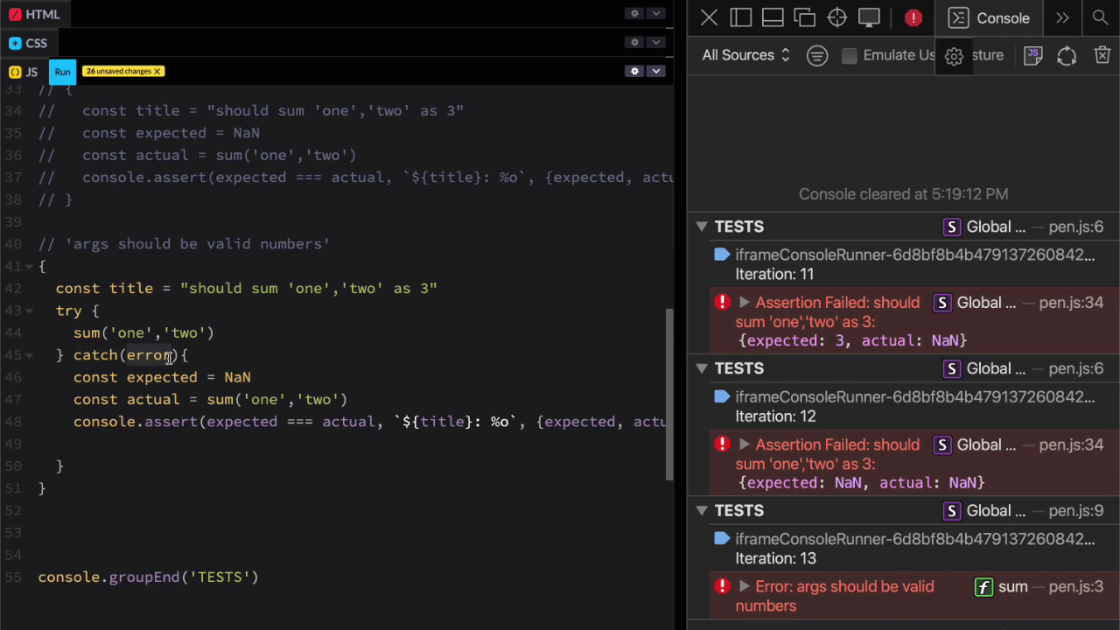
Replace the sum call so actual comes from {message: actual} = error
{"action": "left_click", "coordinate": [206, 399]}
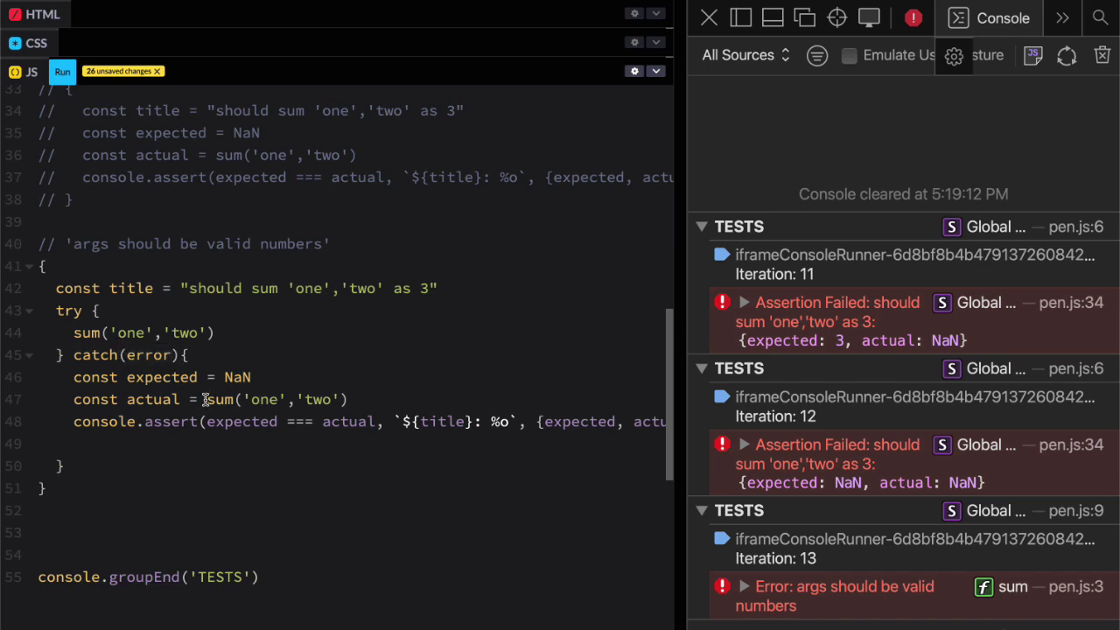
{"action": "key", "text": "shift+End"}
{"action": "key", "text": "BackSpace"}
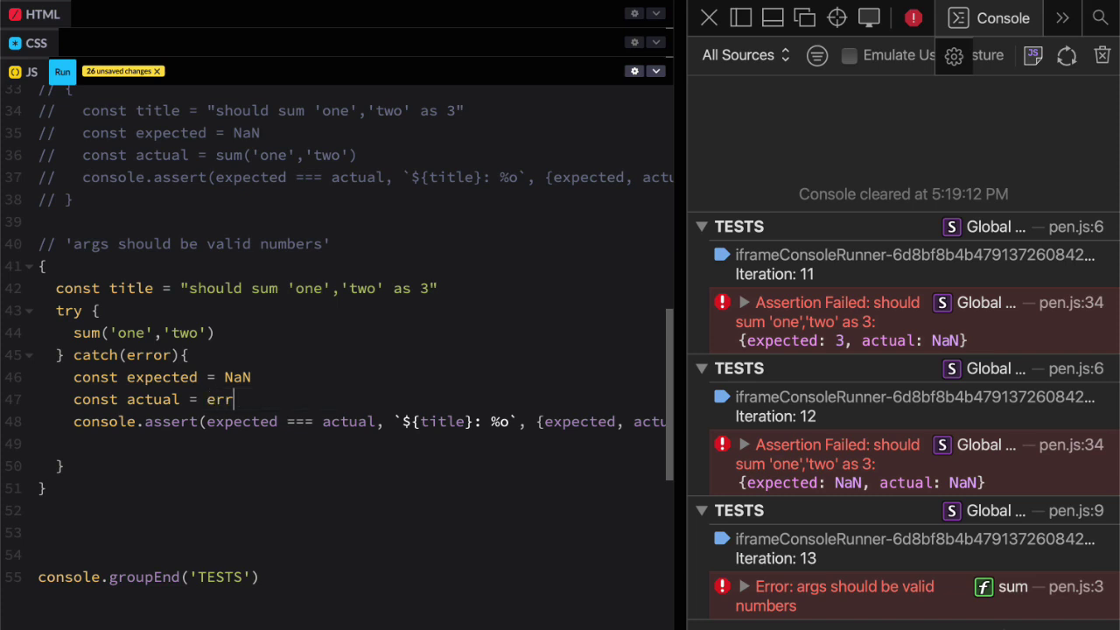
{"action": "type", "text": "or"}
{"action": "double_click", "coordinate": [149, 400]}
{"action": "type", "text": "("}
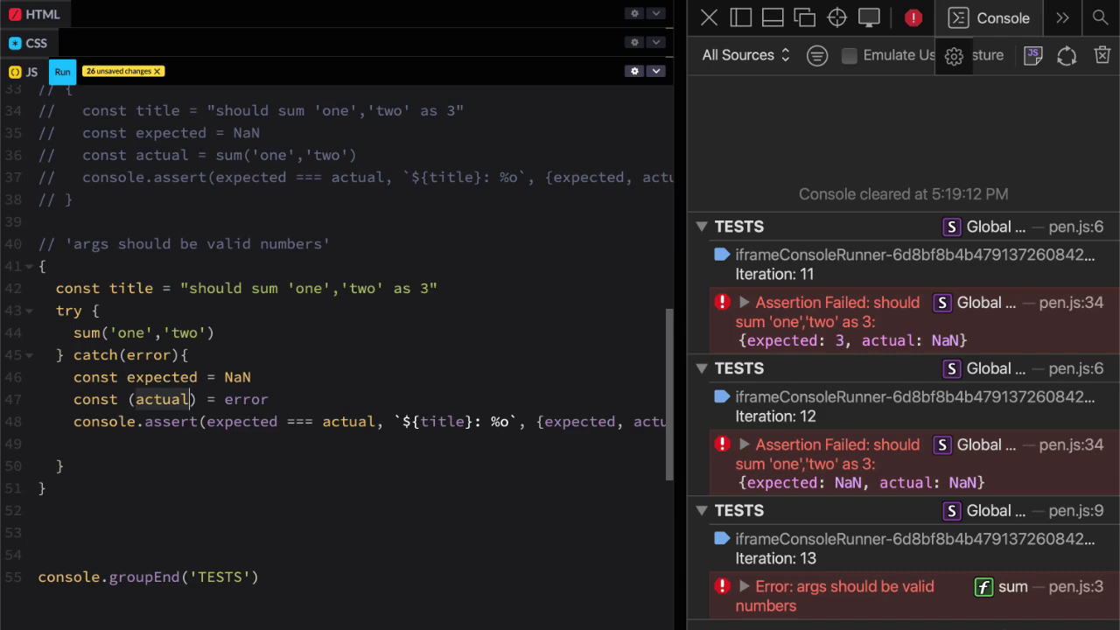
{"action": "key", "text": "ctrl+z"}
{"action": "type", "text": "{"}
{"action": "key", "text": "Left"}
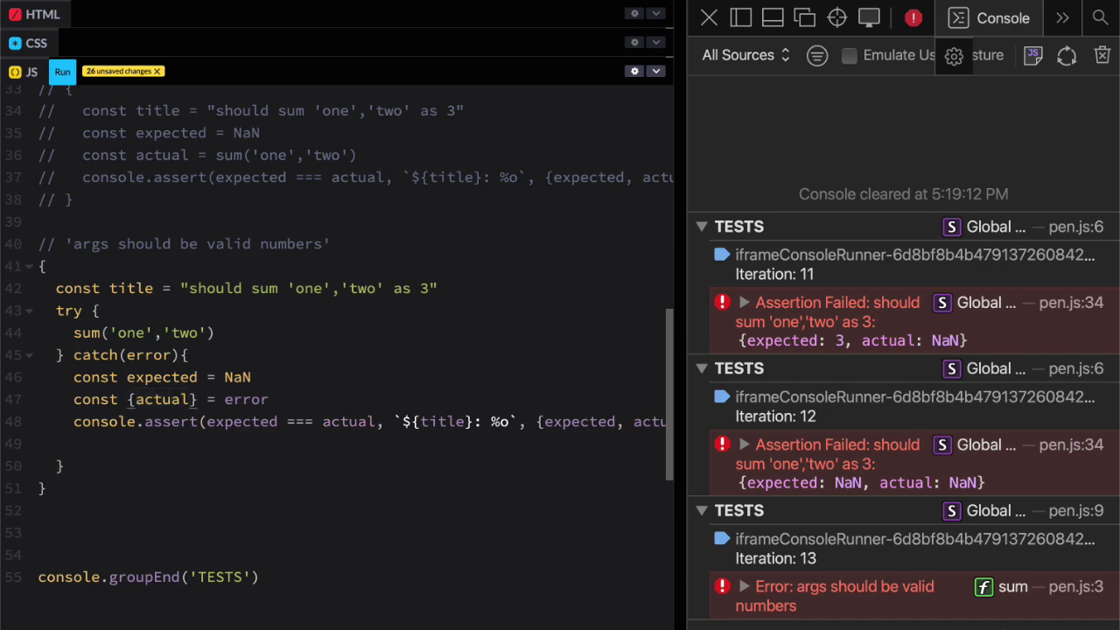
{"action": "type", "text": "message:"}
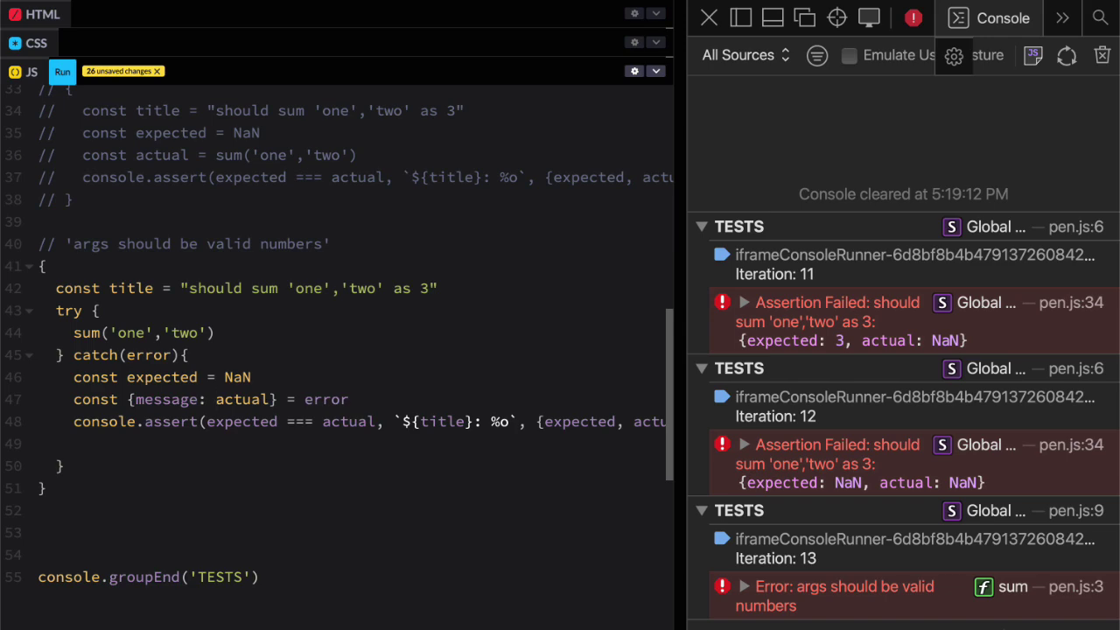
{"action": "key", "text": "ctrl+shift+Right"}
{"action": "key", "text": "BackSpace"}
{"action": "key", "text": "BackSpace"}
{"action": "key", "text": "BackSpace"}
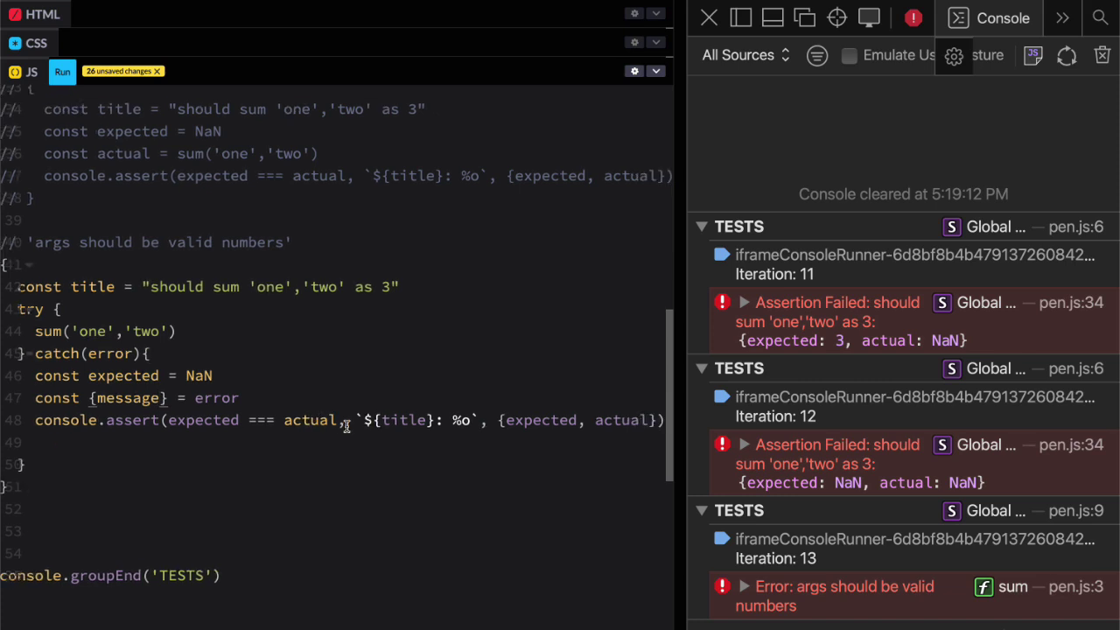
{"action": "scroll", "coordinate": [345, 426], "scroll_direction": "right", "scroll_amount": 3}
{"action": "scroll", "coordinate": [282, 419], "scroll_direction": "left", "scroll_amount": 3}
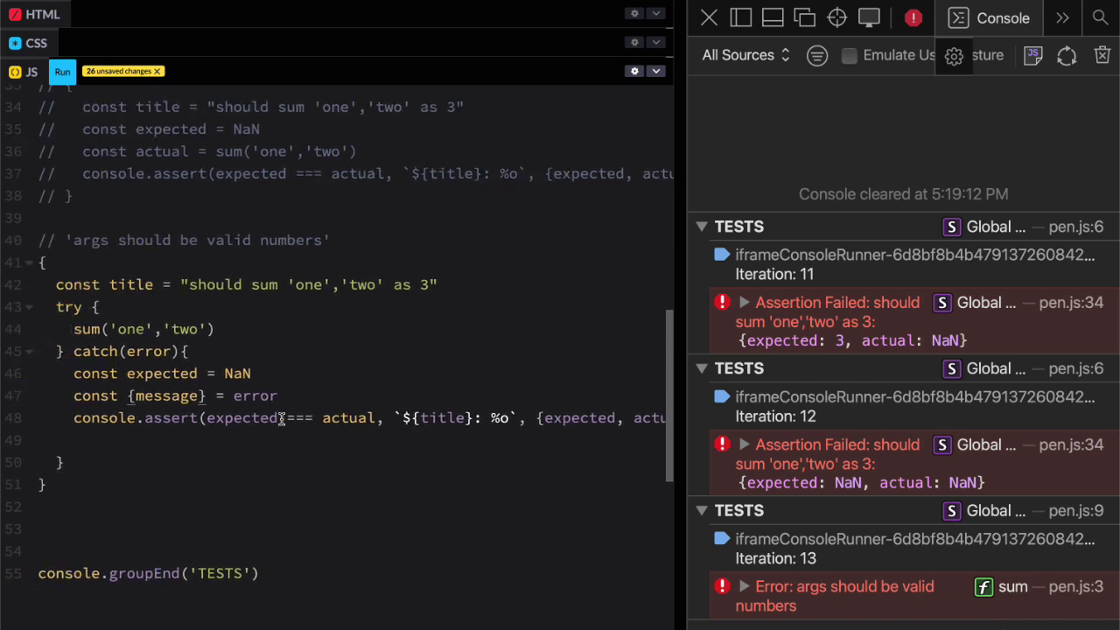
{"action": "key", "text": "ctrl+z"}
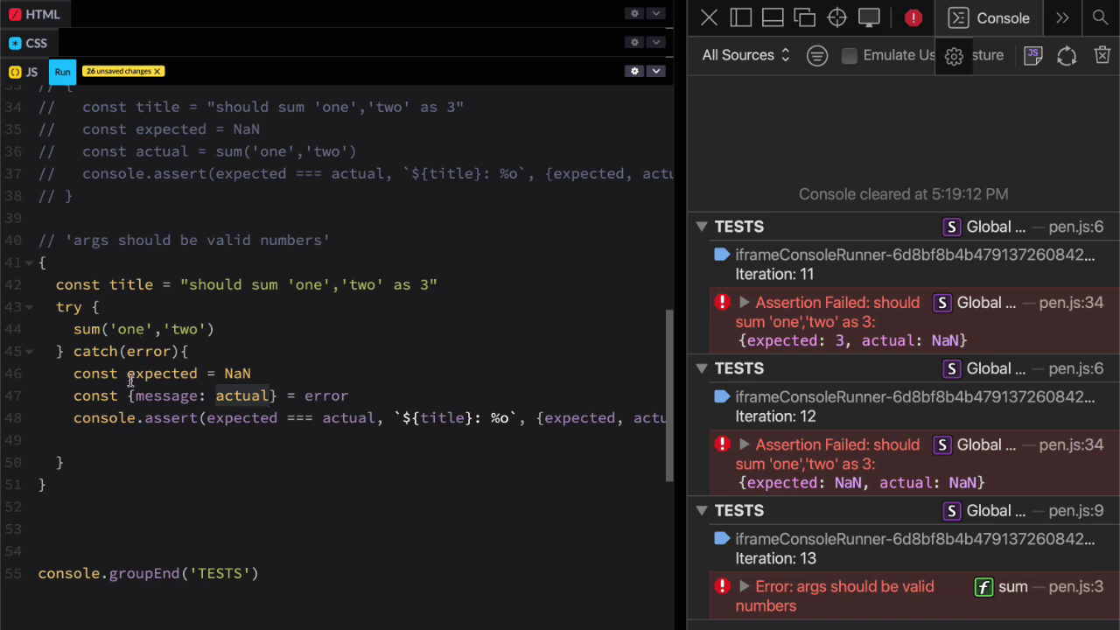
Set expected to 'args should be valid numbers' instead of NaN and delete the comment line
{"action": "left_click", "coordinate": [147, 373]}
{"action": "double_click", "coordinate": [237, 374]}
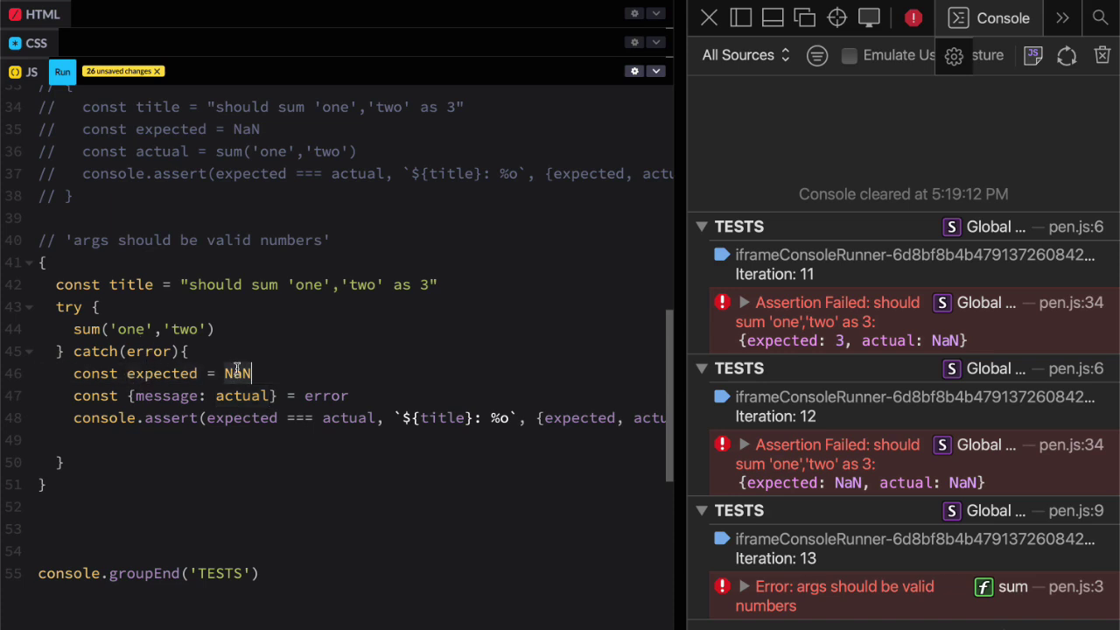
{"action": "left_click_drag", "start_coordinate": [66, 240], "coordinate": [335, 240]}
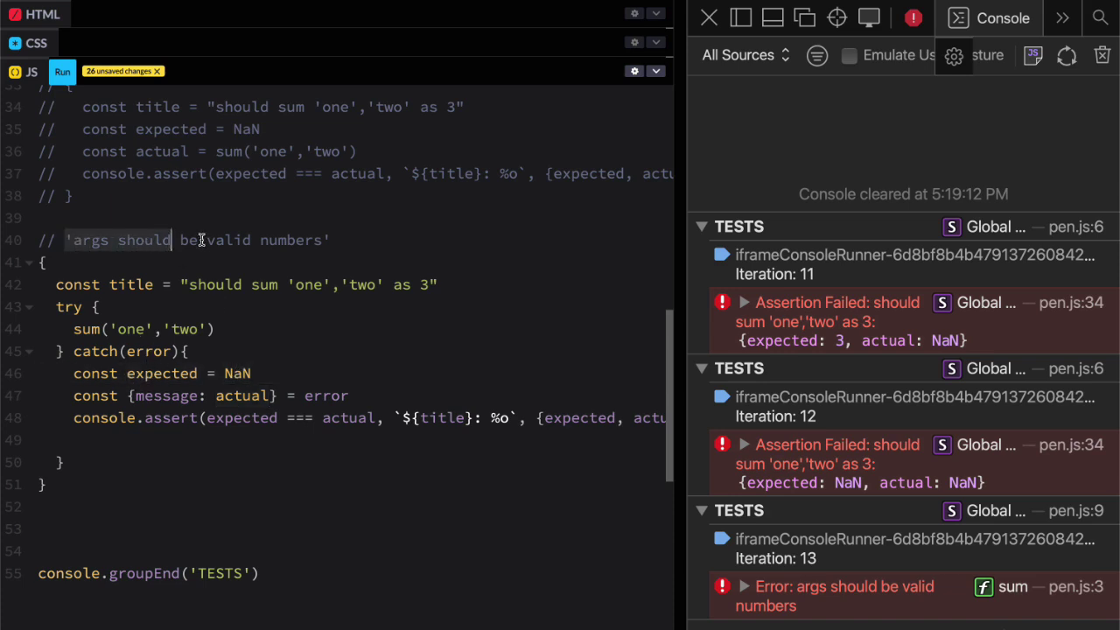
{"action": "key", "text": "ctrl+c"}
{"action": "double_click", "coordinate": [237, 374]}
{"action": "key", "text": "ctrl+v"}
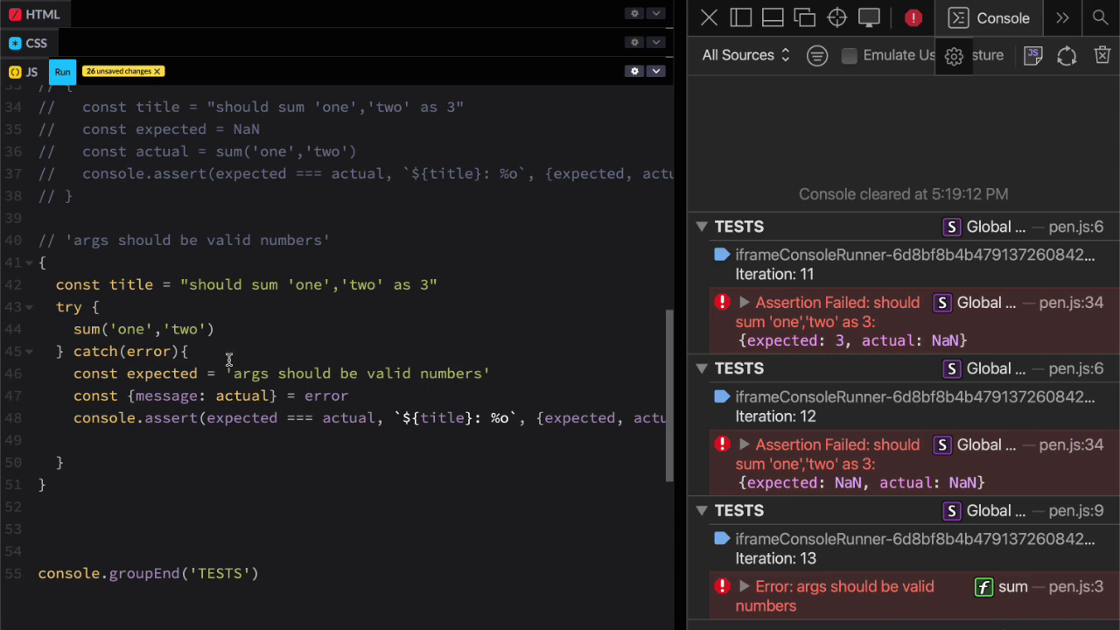
{"action": "left_click", "coordinate": [184, 239]}
{"action": "key", "text": "ctrl+shift+k"}
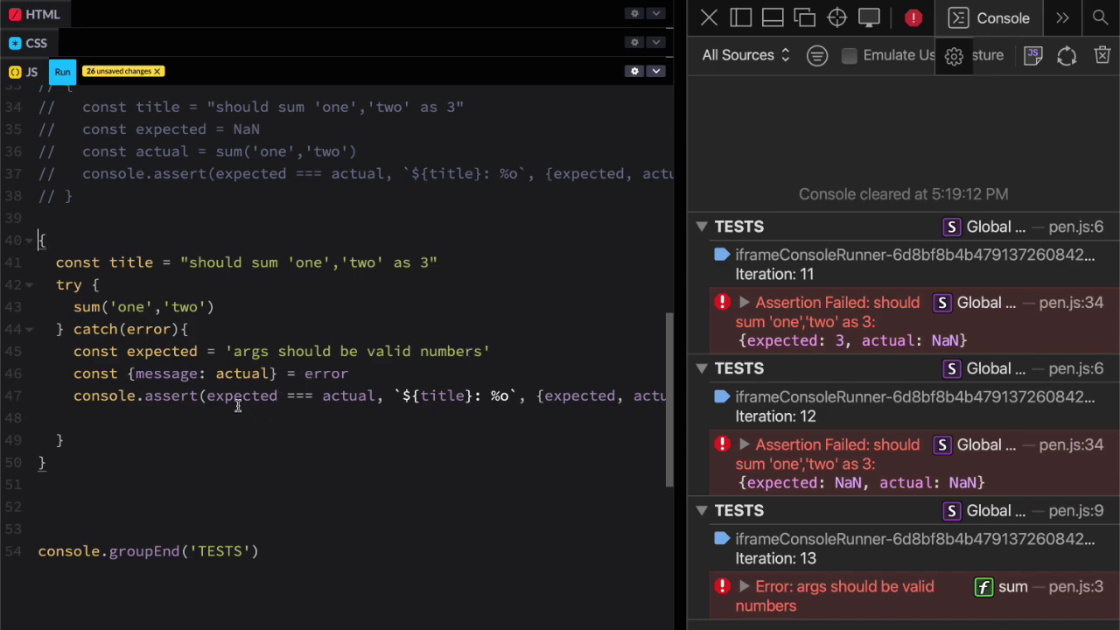
{"action": "left_click", "coordinate": [278, 351]}
{"action": "left_click_drag", "start_coordinate": [315, 351], "coordinate": [429, 351]}
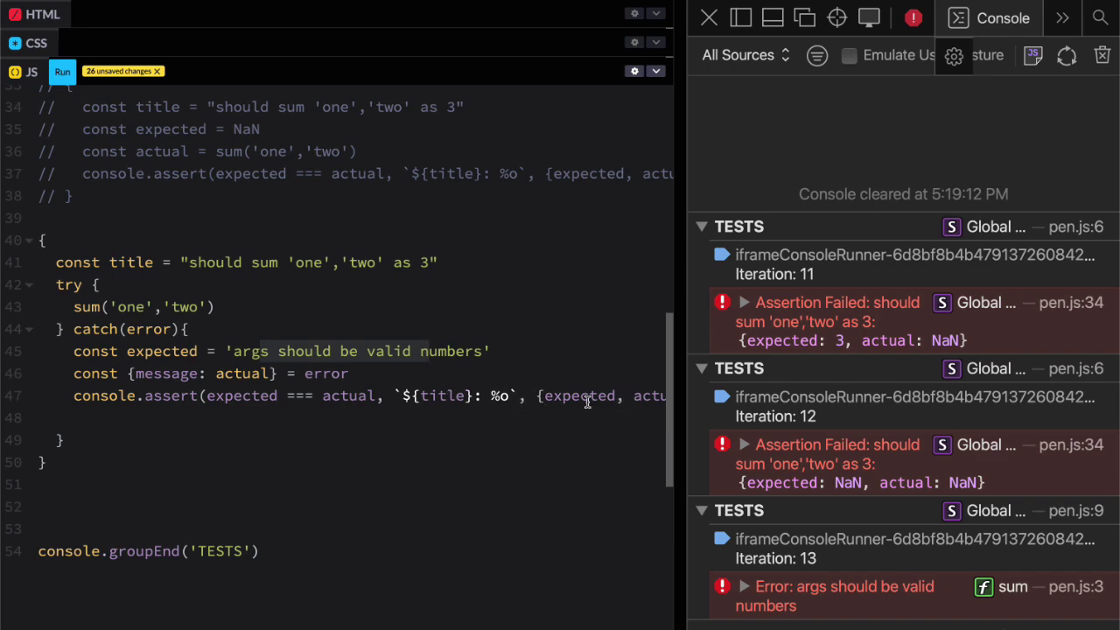
Clear the console and check the rerun's TESTS output for failures
{"action": "left_click", "coordinate": [1100, 55]}
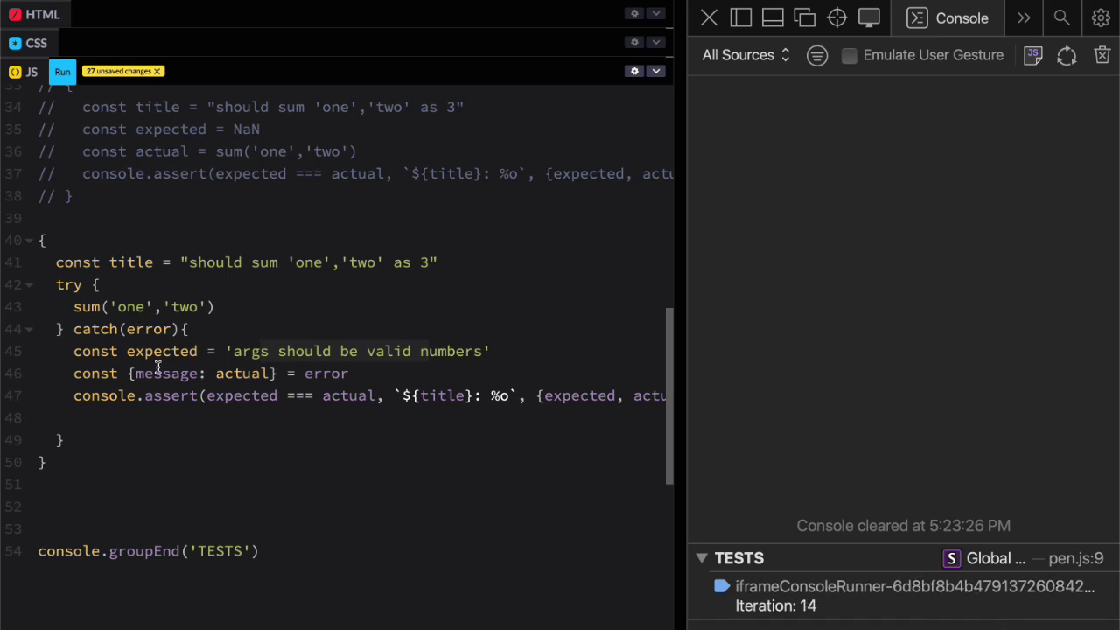
{"action": "scroll", "coordinate": [157, 367], "scroll_direction": "up", "scroll_amount": 3}
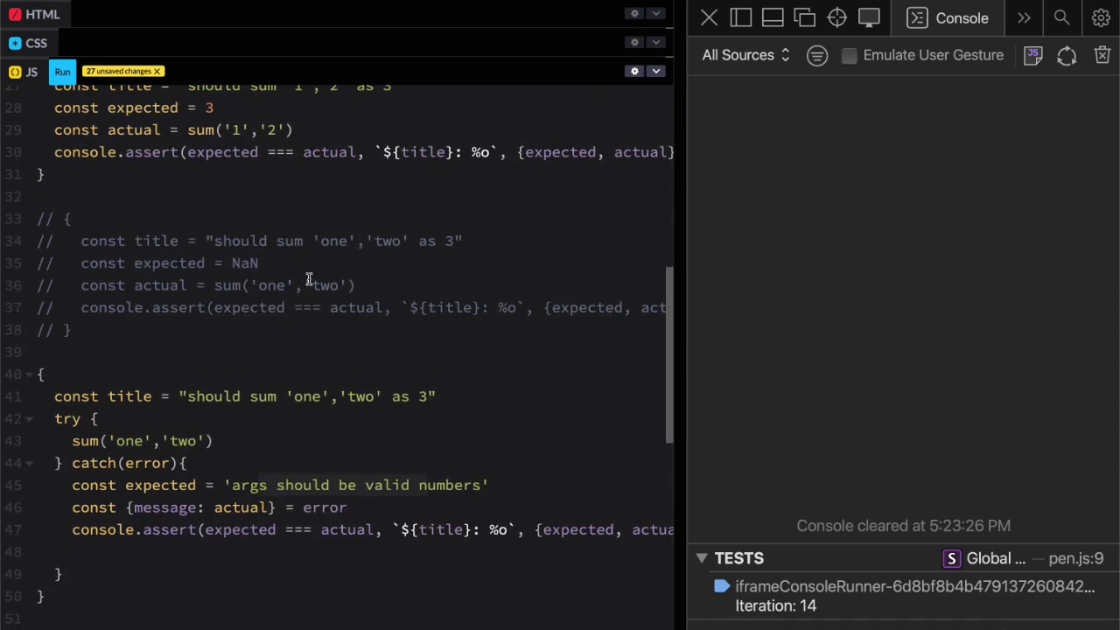
{"action": "scroll", "coordinate": [265, 276], "scroll_direction": "down", "scroll_amount": 1}
{"action": "scroll", "coordinate": [265, 275], "scroll_direction": "down", "scroll_amount": 3}
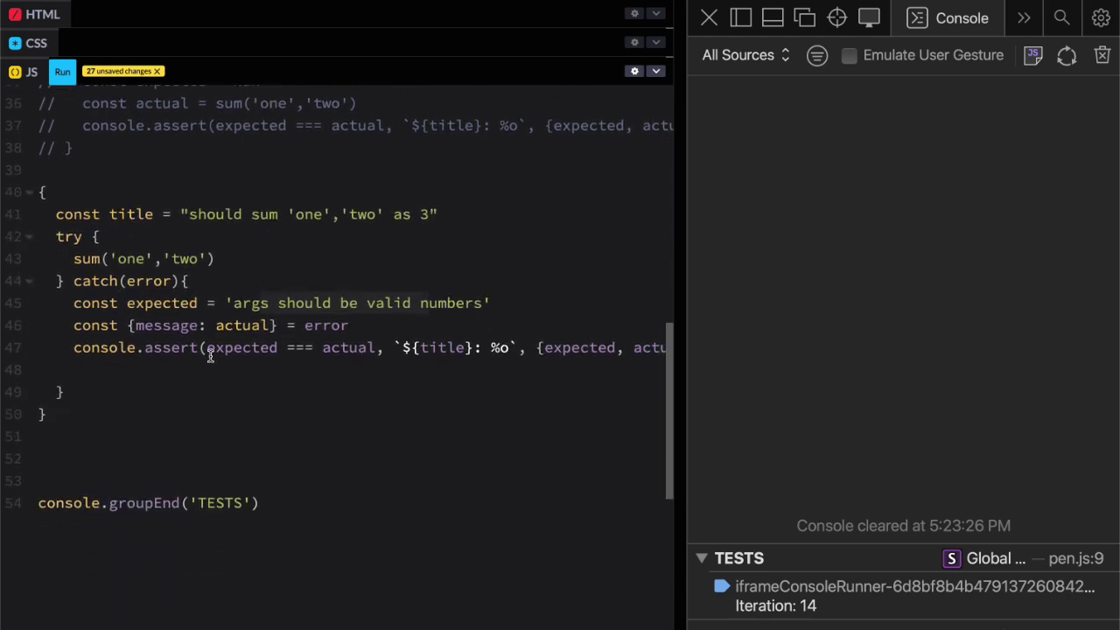
Delete the empty line inside the catch block
{"action": "left_click", "coordinate": [84, 376]}
{"action": "key", "text": "BackSpace"}
{"action": "key", "text": "BackSpace"}
{"action": "key", "text": "BackSpace"}
{"action": "key", "text": "BackSpace"}
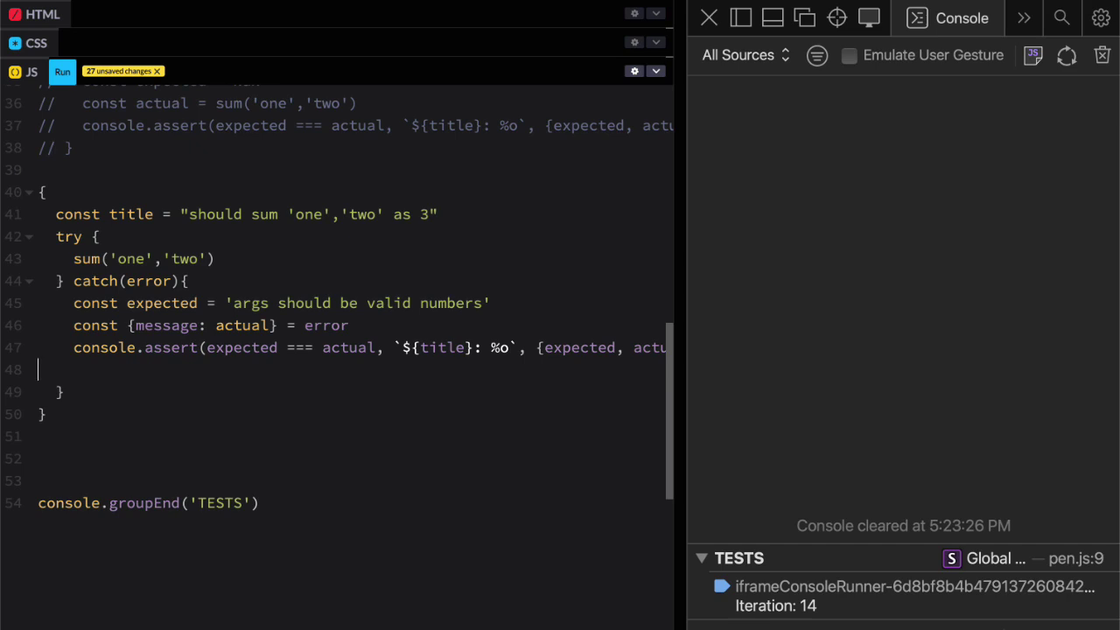
{"action": "key", "text": "BackSpace"}
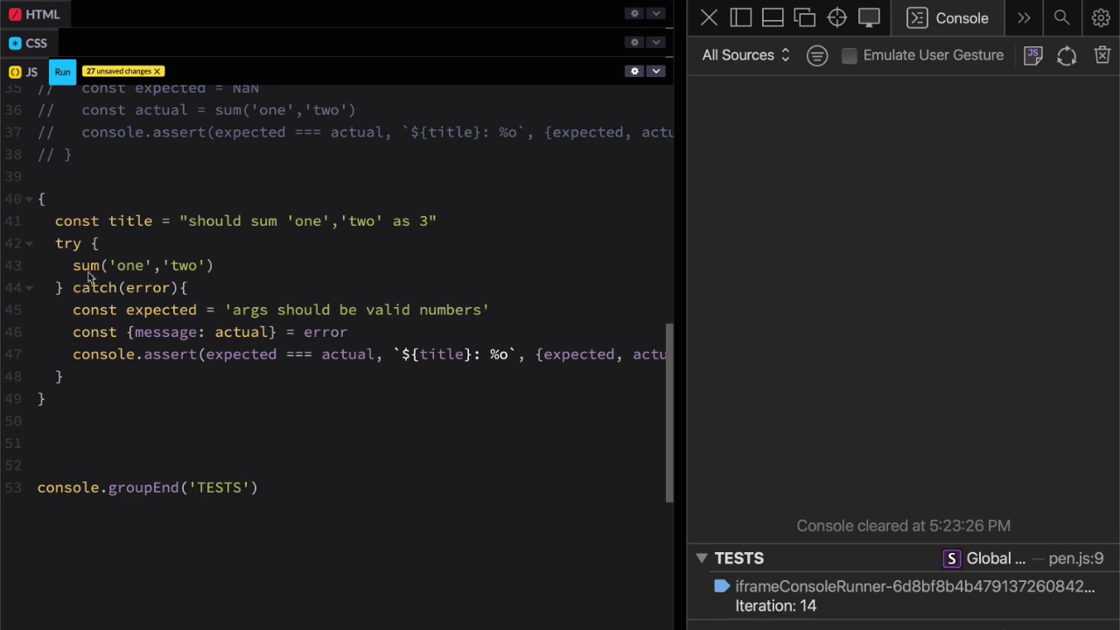
{"action": "left_click_drag", "start_coordinate": [75, 265], "coordinate": [232, 266]}
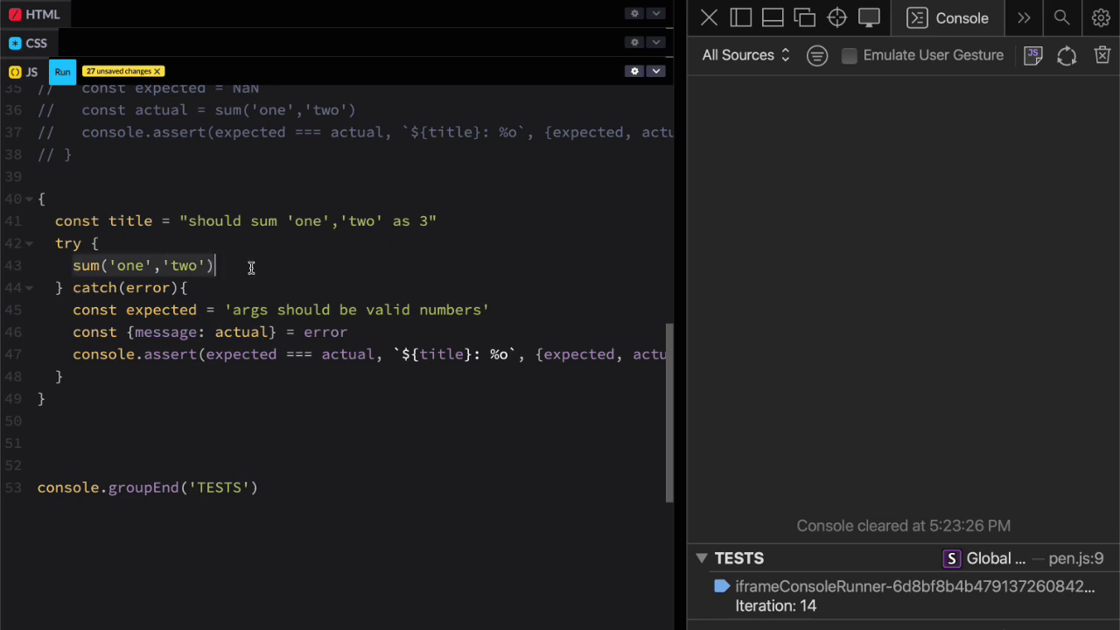
{"action": "left_click_drag", "start_coordinate": [99, 353], "coordinate": [304, 355]}
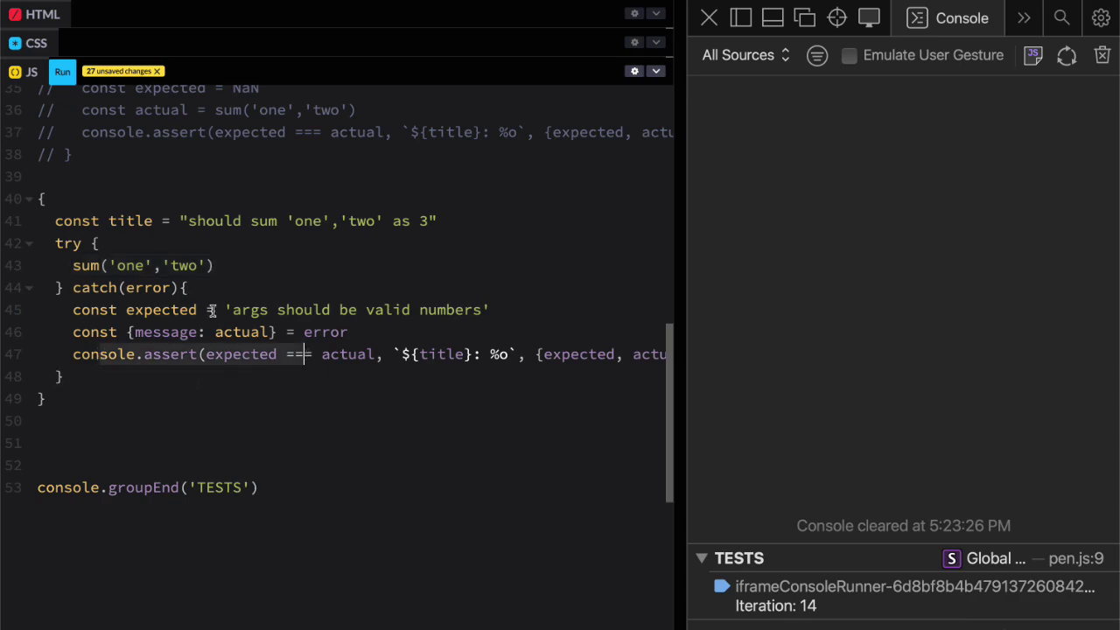
{"action": "double_click", "coordinate": [131, 267]}
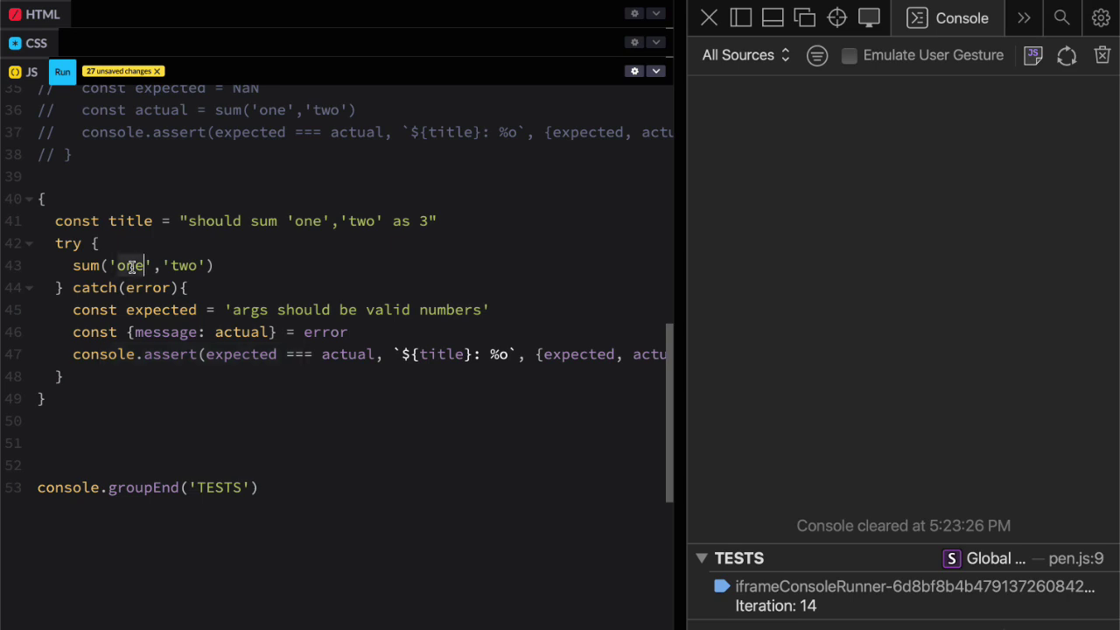
{"action": "double_click", "coordinate": [193, 265]}
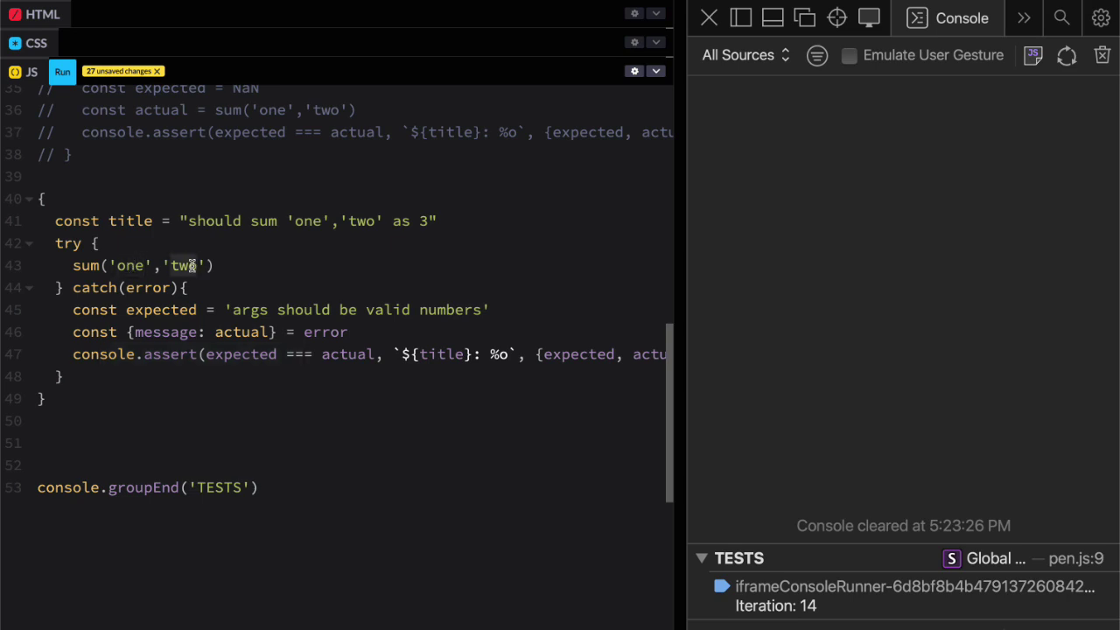
Comment out sum('one','two'), add sum('1','2') beneath it in the try block, and clear the console
{"action": "scroll", "coordinate": [192, 265], "scroll_direction": "up", "scroll_amount": 3}
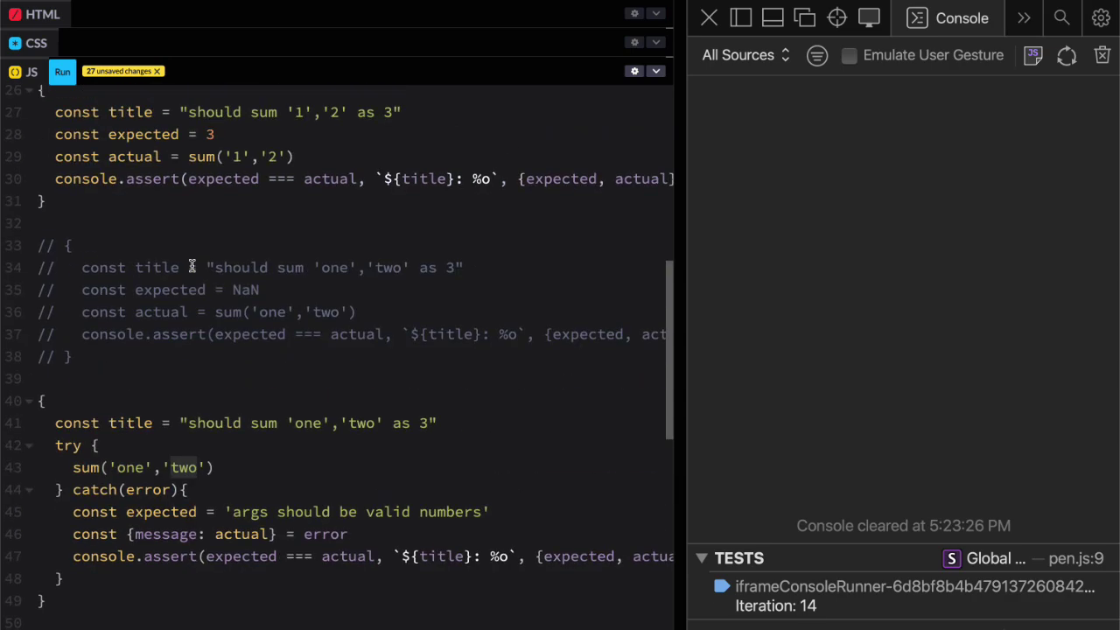
{"action": "left_click_drag", "start_coordinate": [188, 156], "coordinate": [296, 156]}
{"action": "left_click", "coordinate": [183, 467]}
{"action": "key", "text": "ctrl+slash"}
{"action": "key", "text": "End"}
{"action": "key", "text": "Return"}
{"action": "key", "text": "ctrl+v"}
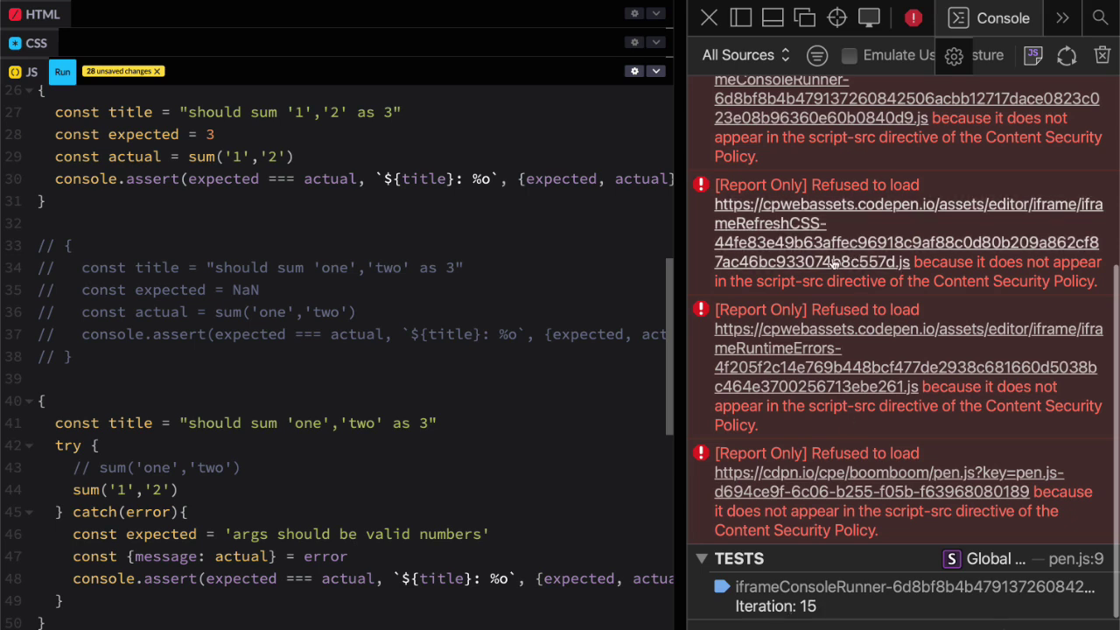
{"action": "left_click", "coordinate": [1103, 58]}
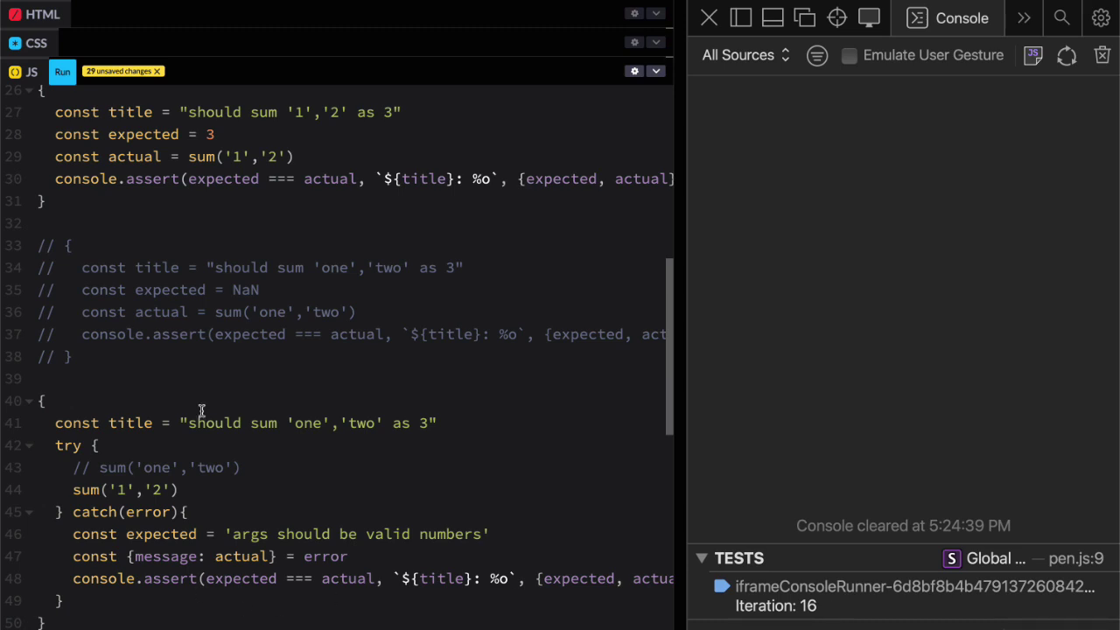
Retitle the error test 'should throw error when passed non-number strings'
{"action": "mouse_move", "coordinate": [187, 423]}
{"action": "left_mouse_down"}
{"action": "mouse_move", "coordinate": [416, 423]}
{"action": "mouse_move", "coordinate": [440, 436]}
{"action": "mouse_move", "coordinate": [430, 423]}
{"action": "left_mouse_up"}
{"action": "type", "text": "shoul"}
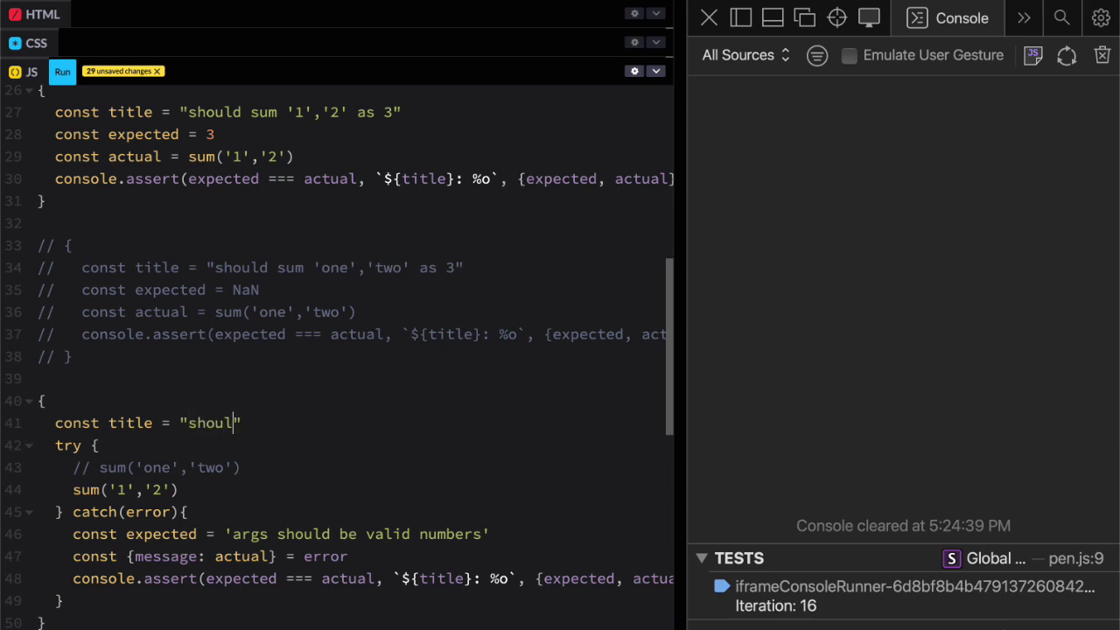
{"action": "type", "text": "d throw error when "}
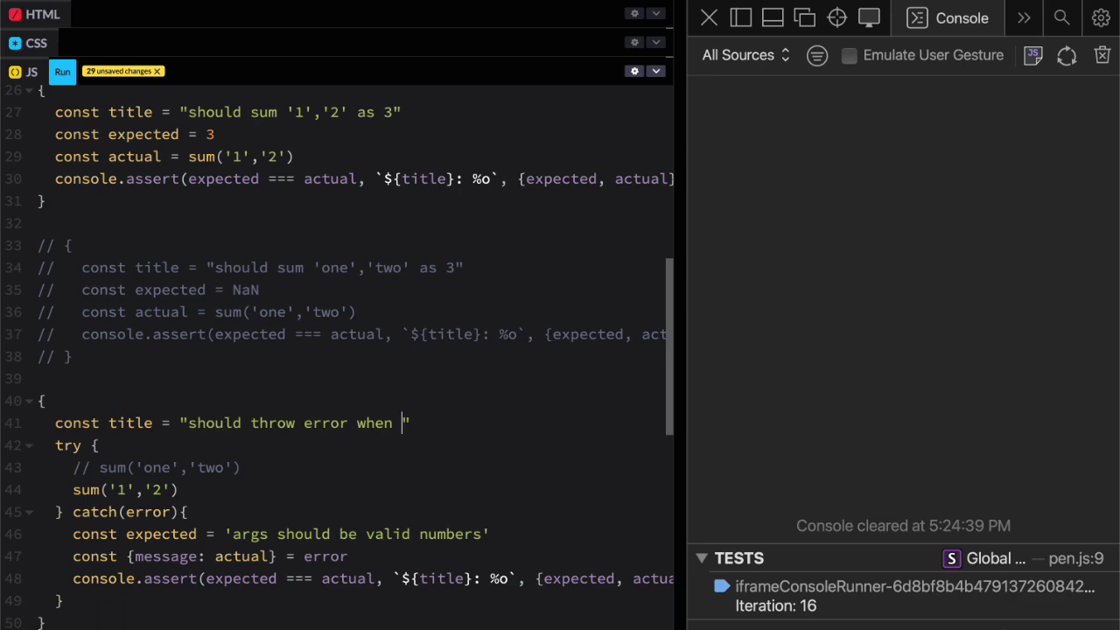
{"action": "type", "text": "passed strings"}
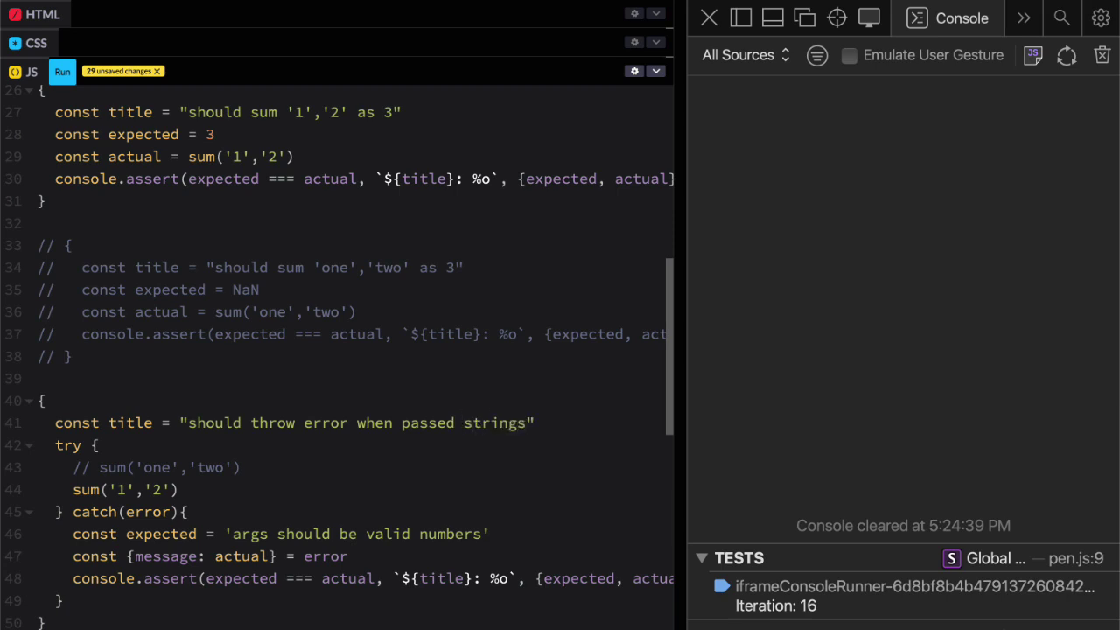
{"action": "type", "text": "nop"}
{"action": "key", "text": "BackSpace"}
{"action": "type", "text": "n-num"}
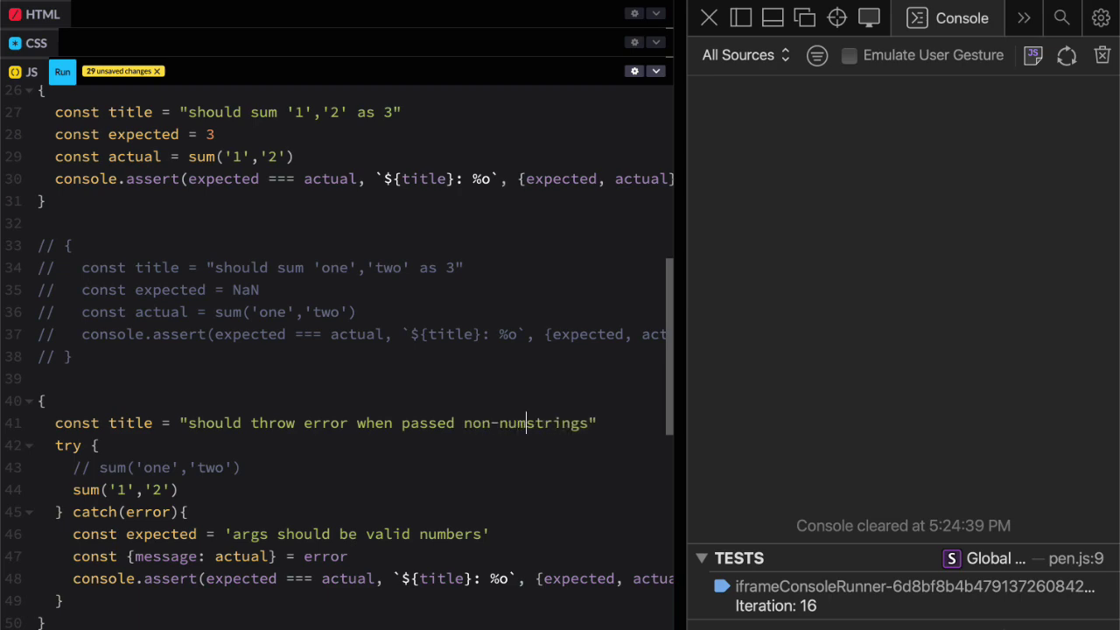
{"action": "type", "text": "ber"}
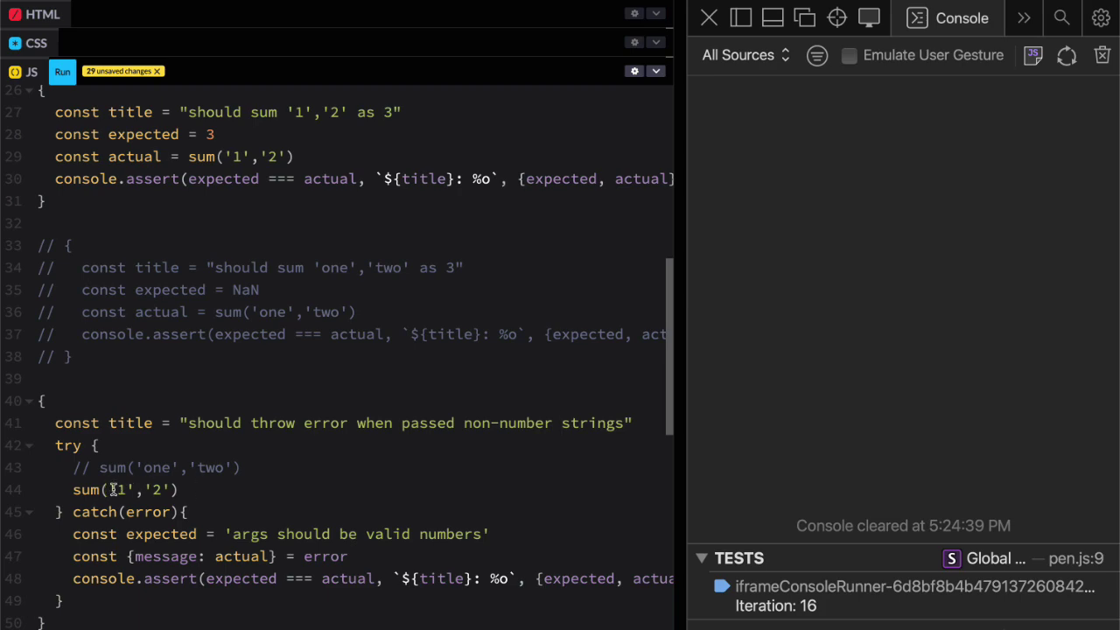
{"action": "left_click_drag", "start_coordinate": [110, 490], "coordinate": [133, 490]}
{"action": "double_click", "coordinate": [163, 466]}
{"action": "left_click", "coordinate": [117, 490]}
Copy the catch block's console.assert under sum('1','2') and change its condition to false
{"action": "left_click", "coordinate": [73, 579]}
{"action": "key", "text": "End"}
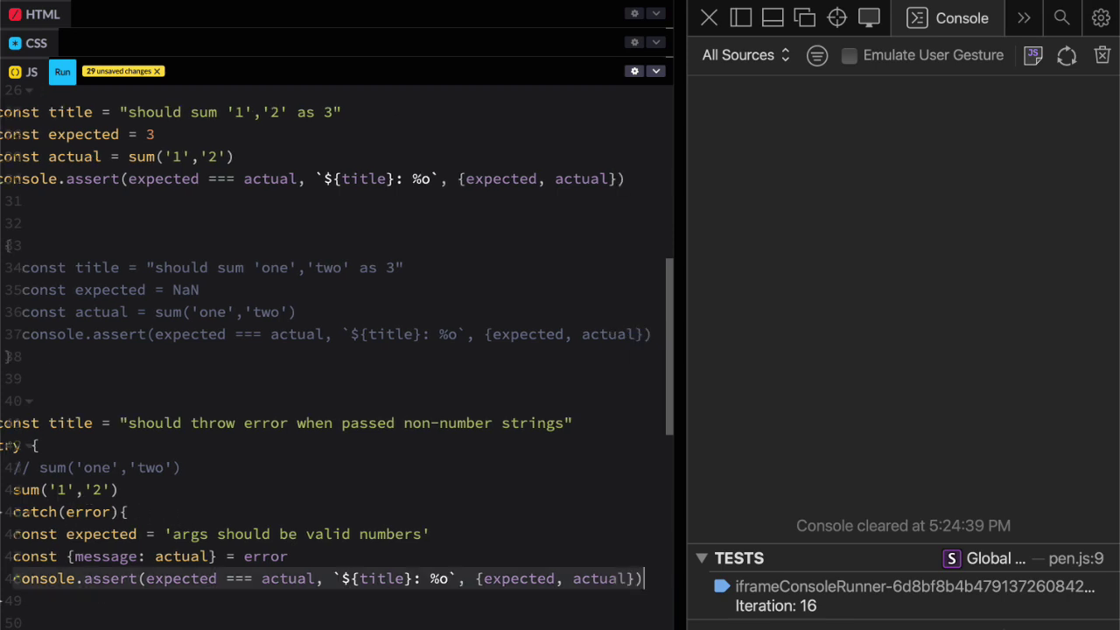
{"action": "left_click", "coordinate": [162, 494]}
{"action": "key", "text": "Return"}
{"action": "type", "text": "console.assert(expected === actual, `${title}: %o`, {expected, actual})"}
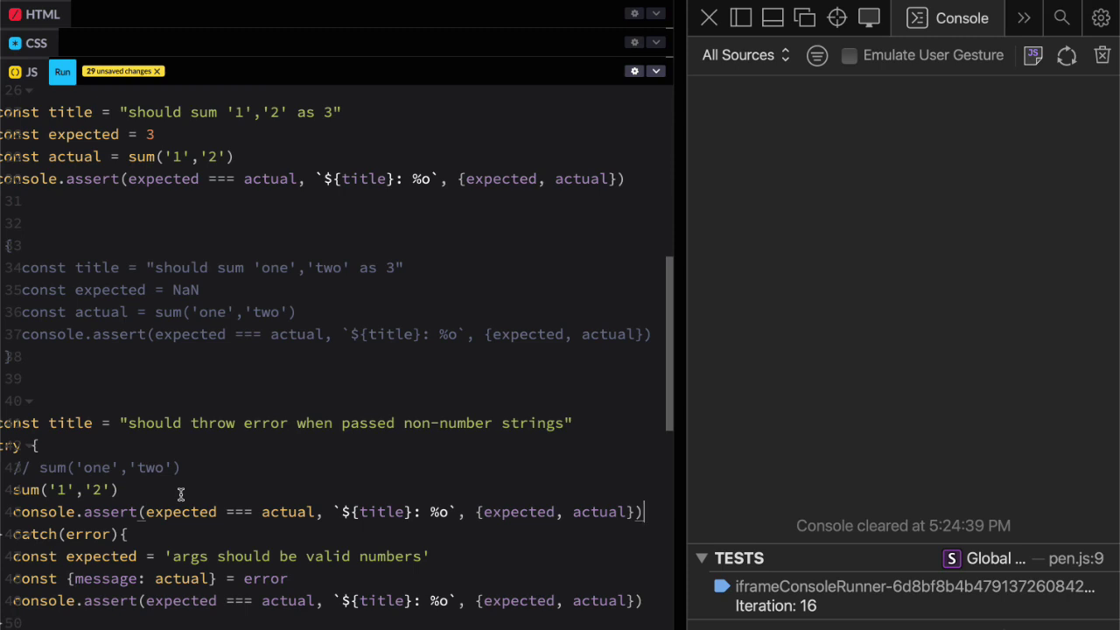
{"action": "key", "text": "Home"}
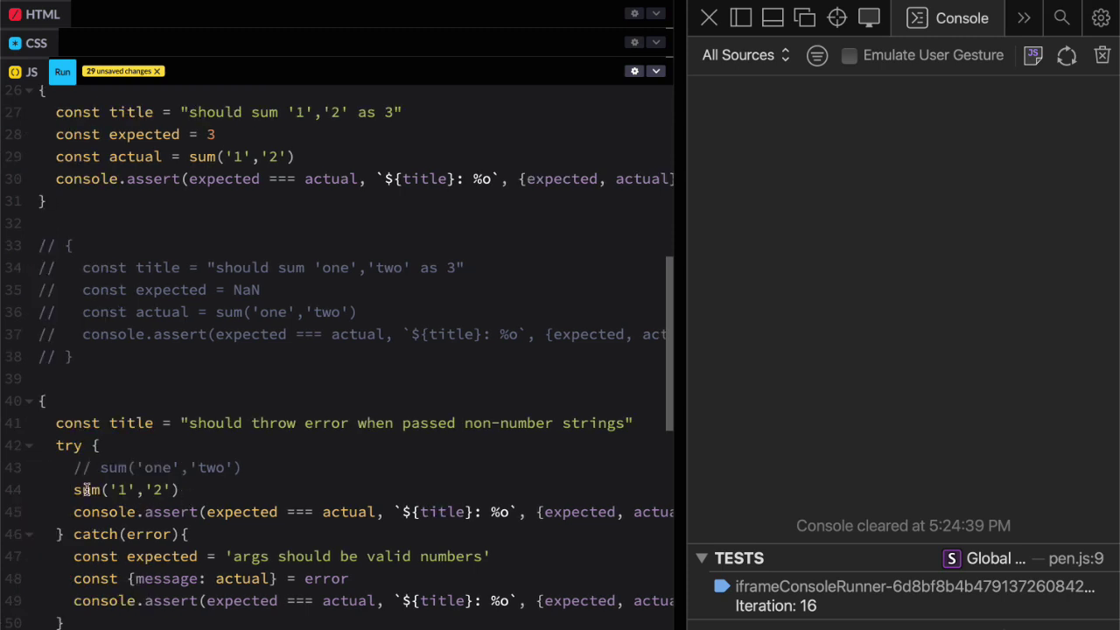
{"action": "left_click_drag", "start_coordinate": [85, 490], "coordinate": [183, 489]}
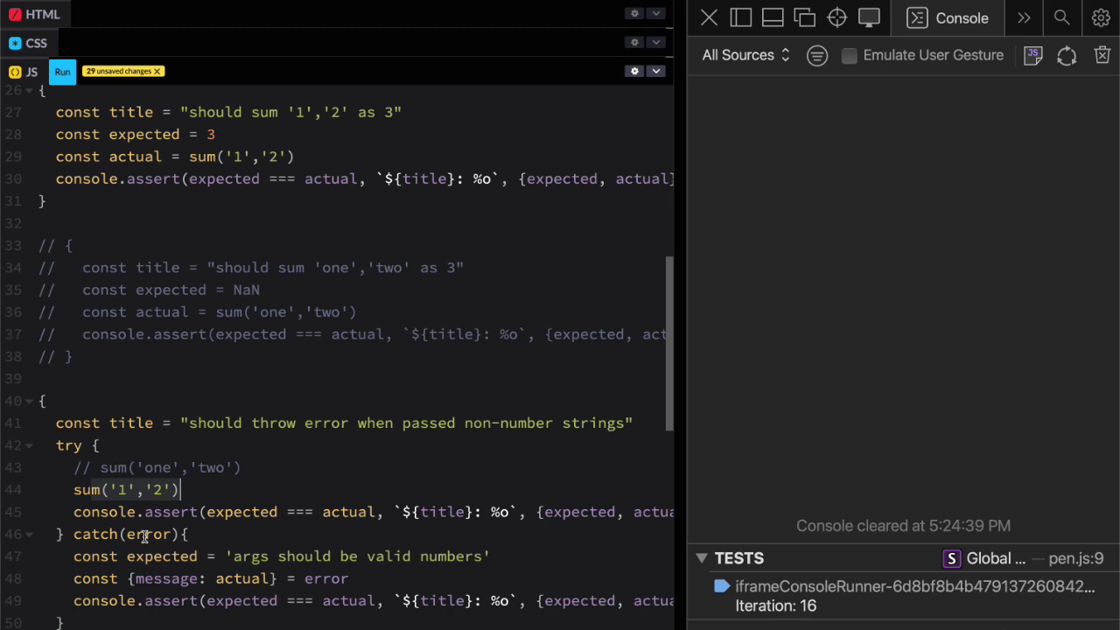
{"action": "left_click", "coordinate": [203, 512]}
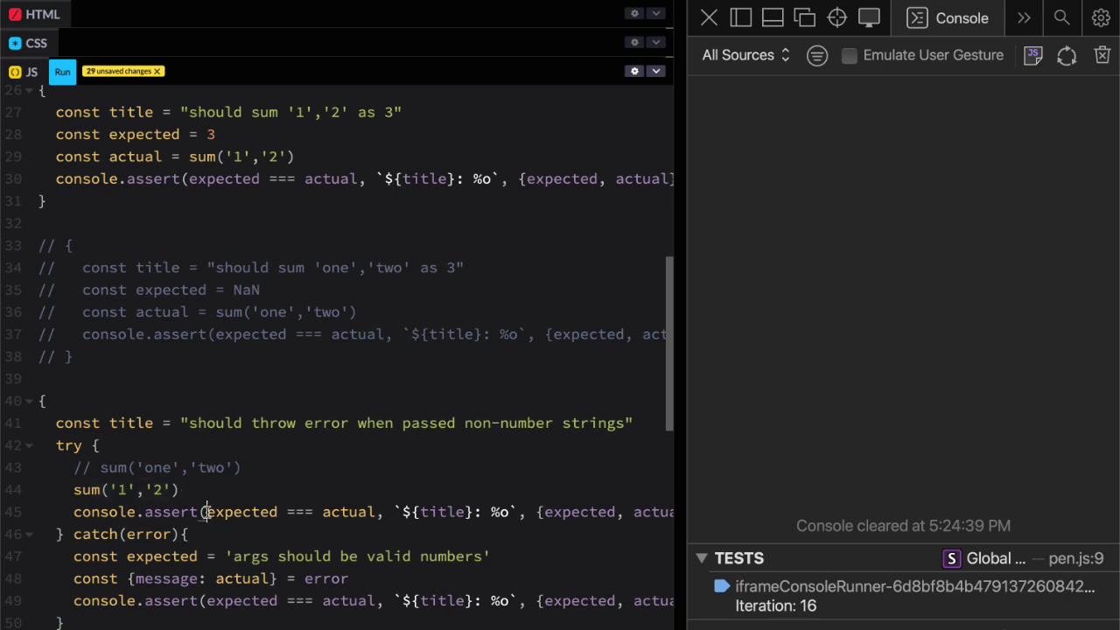
{"action": "left_click", "coordinate": [376, 512], "text": "shift"}
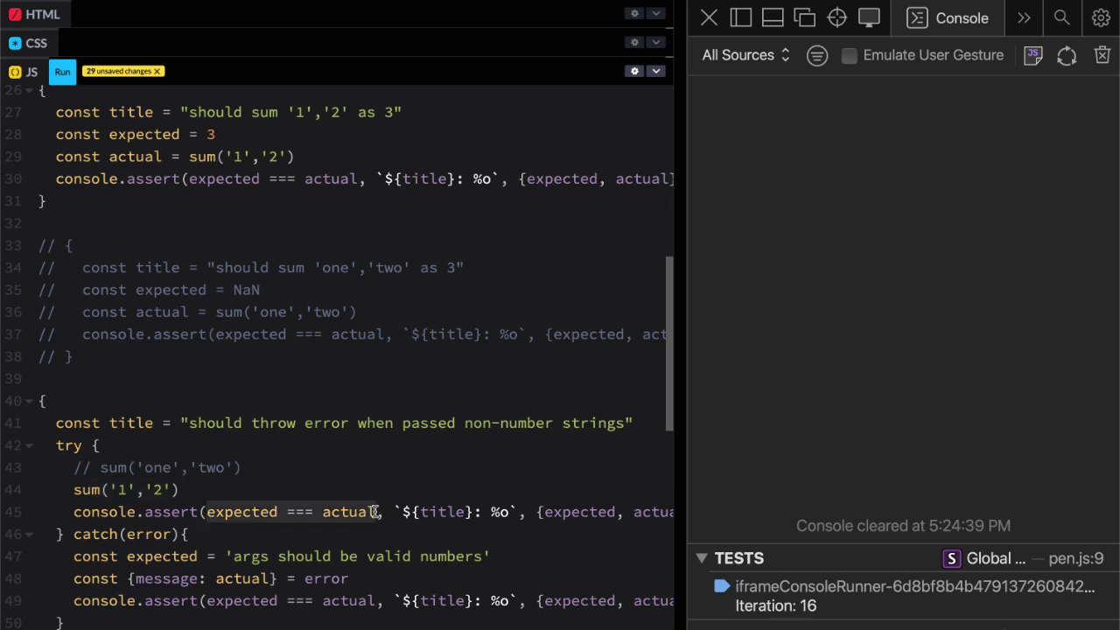
{"action": "key", "text": "BackSpace"}
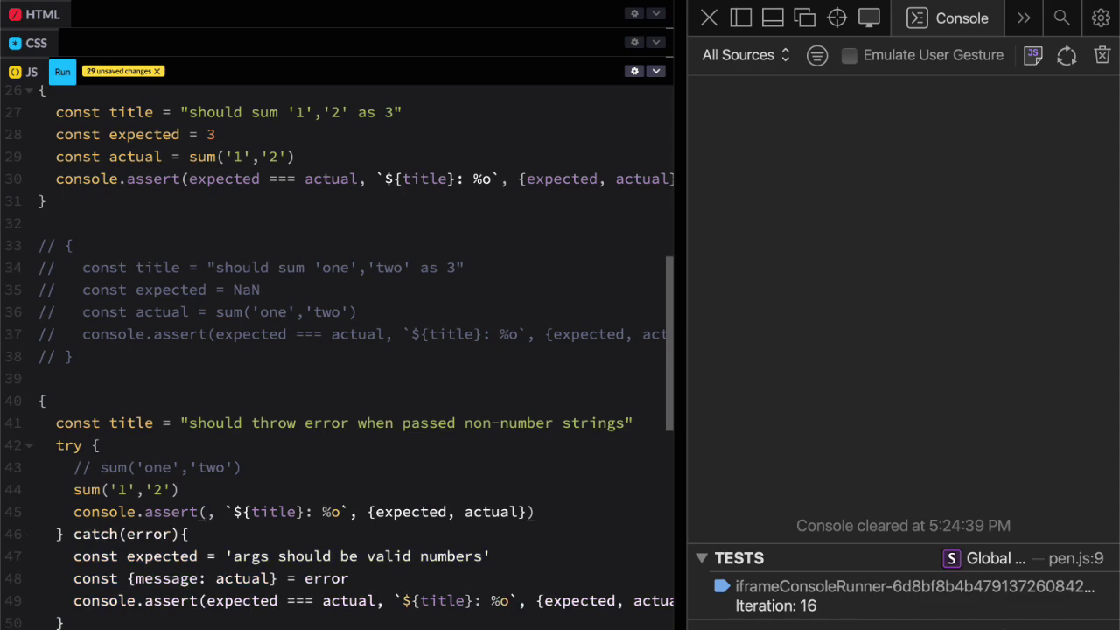
{"action": "type", "text": "false"}
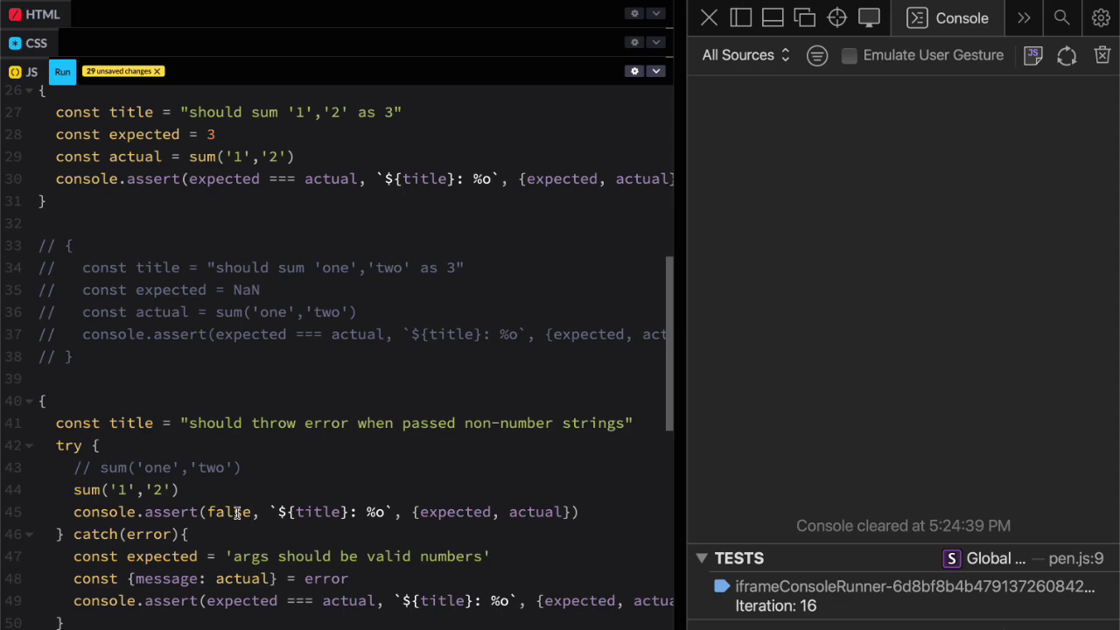
Make that assertion's message 'should have thrown error, but passed'
{"action": "left_click_drag", "start_coordinate": [278, 511], "coordinate": [350, 511]}
{"action": "key", "text": "BackSpace"}
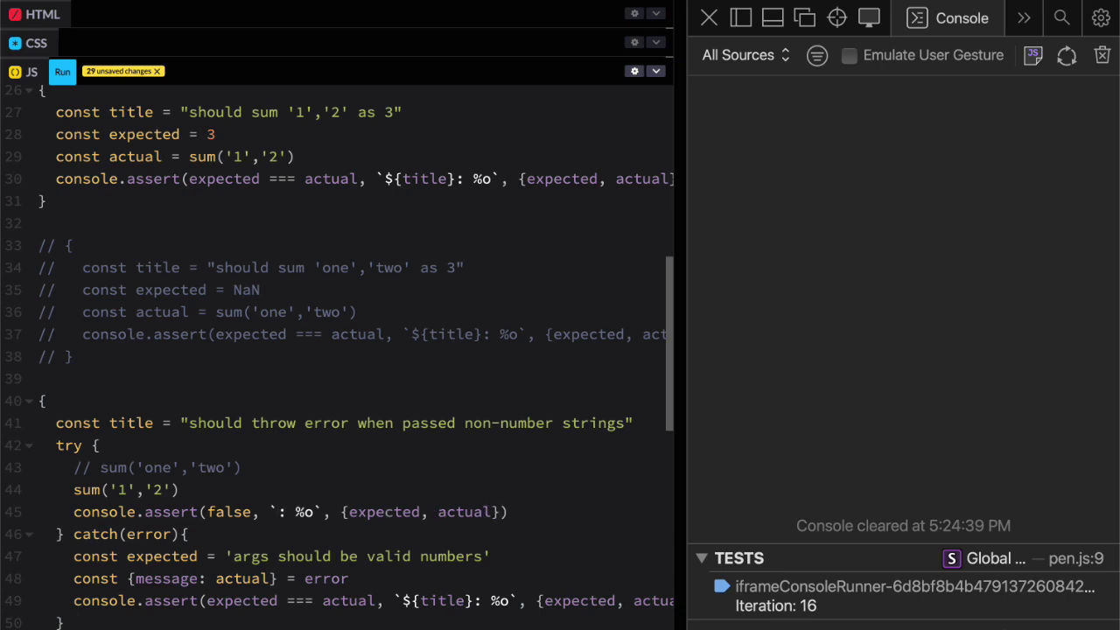
{"action": "key", "text": "ctrl+z"}
{"action": "left_click_drag", "start_coordinate": [415, 512], "coordinate": [562, 511]}
{"action": "key", "text": "BackSpace"}
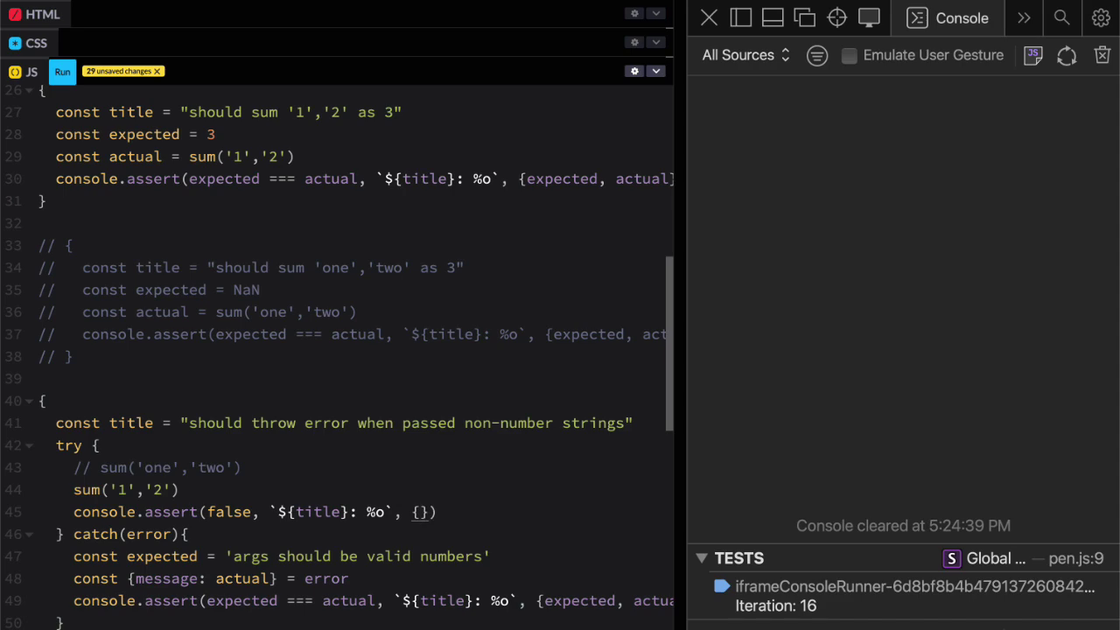
{"action": "type", "text": "message: 'should have failed, but "}
{"action": "type", "text": "pa"}
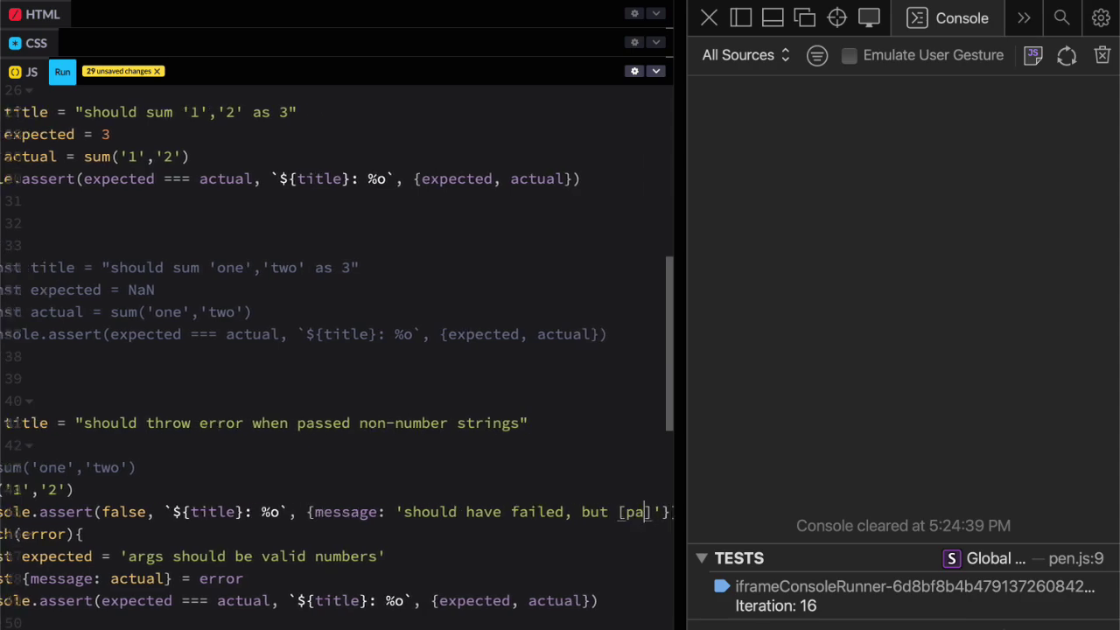
{"action": "key", "text": "BackSpace"}
{"action": "key", "text": "BackSpace"}
{"action": "type", "text": "passed"}
{"action": "double_click", "coordinate": [508, 520]}
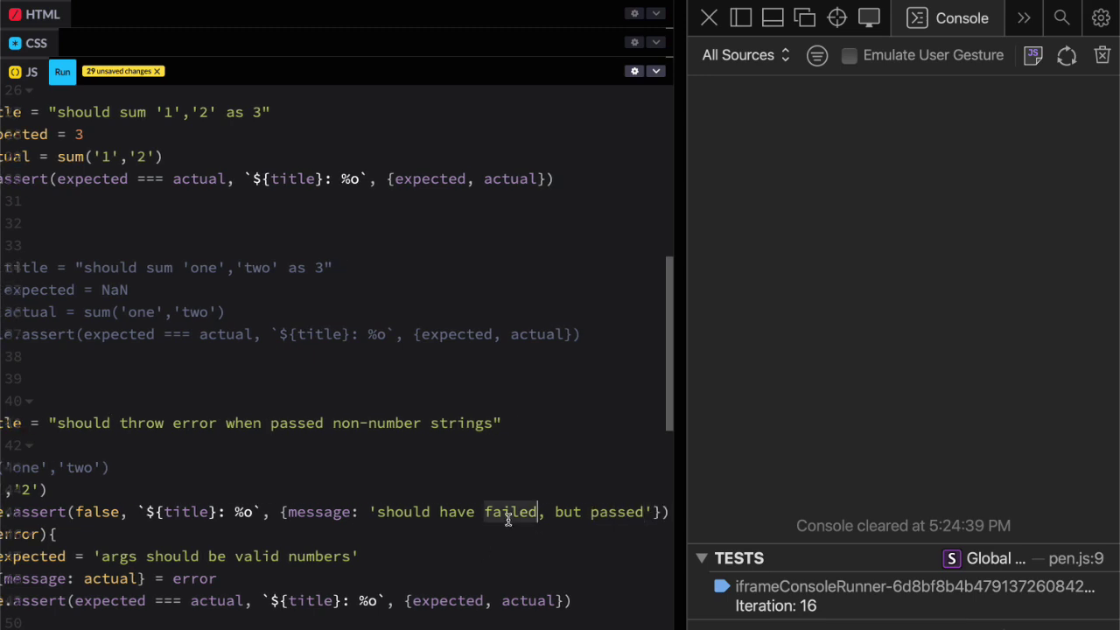
{"action": "type", "text": "thrown error"}
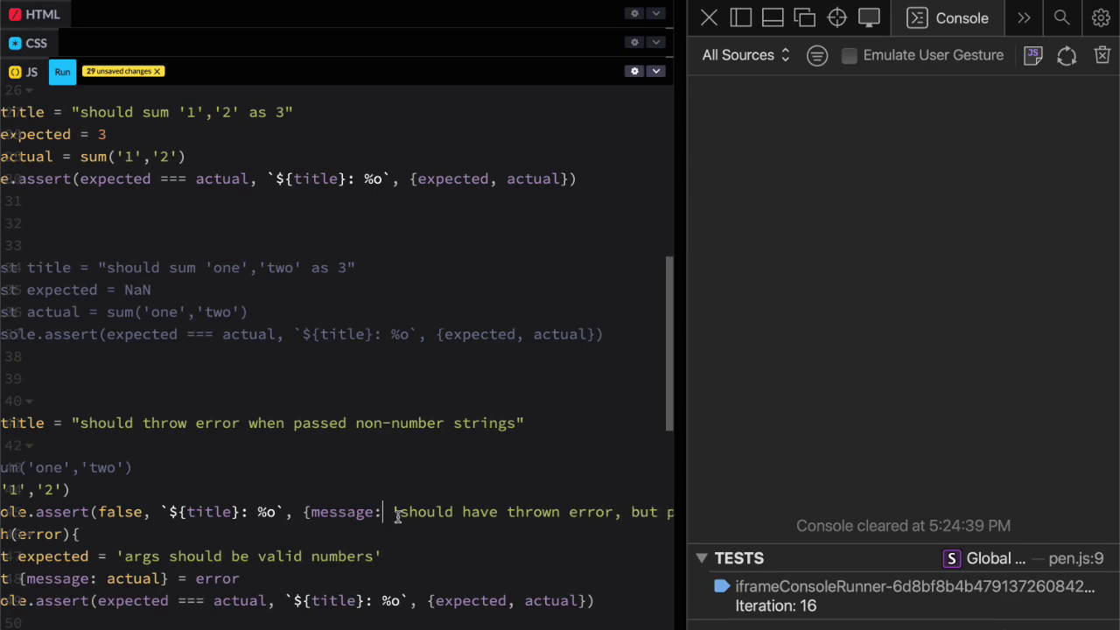
Clear the console and rerun the tests to see the false assertion fail
{"action": "left_click", "coordinate": [1103, 55]}
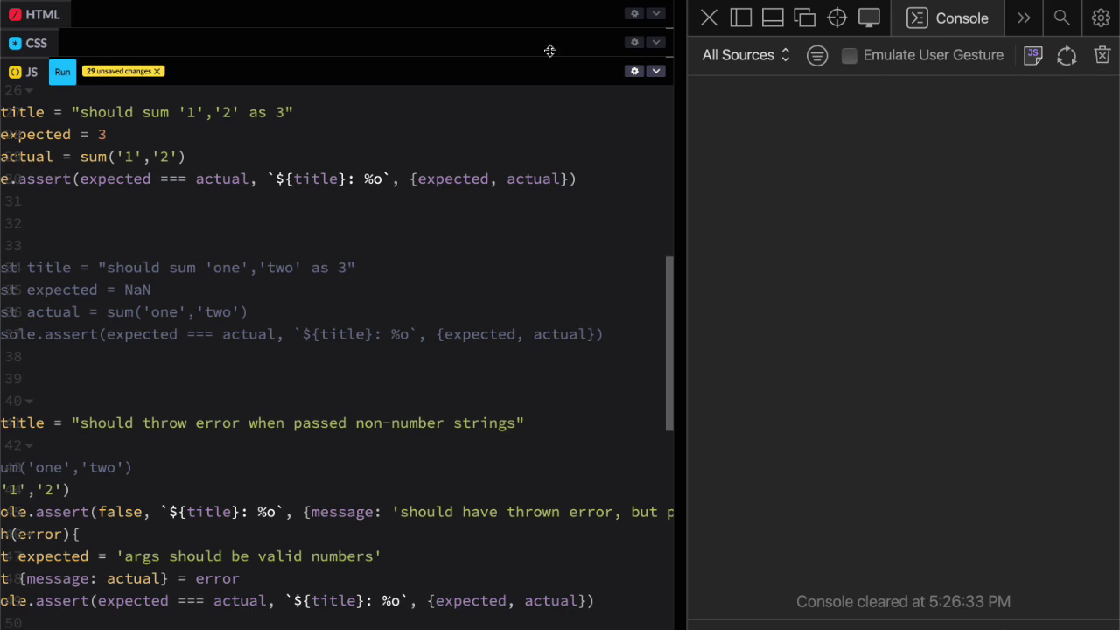
{"action": "left_click", "coordinate": [62, 74]}
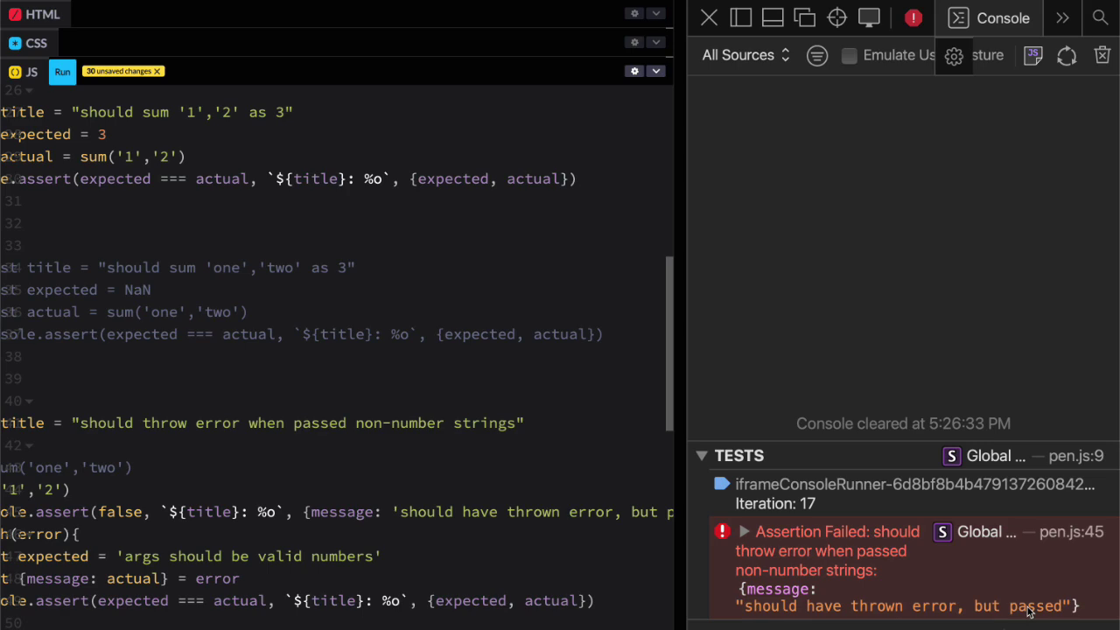
{"action": "scroll", "coordinate": [424, 578], "scroll_direction": "left", "scroll_amount": 3}
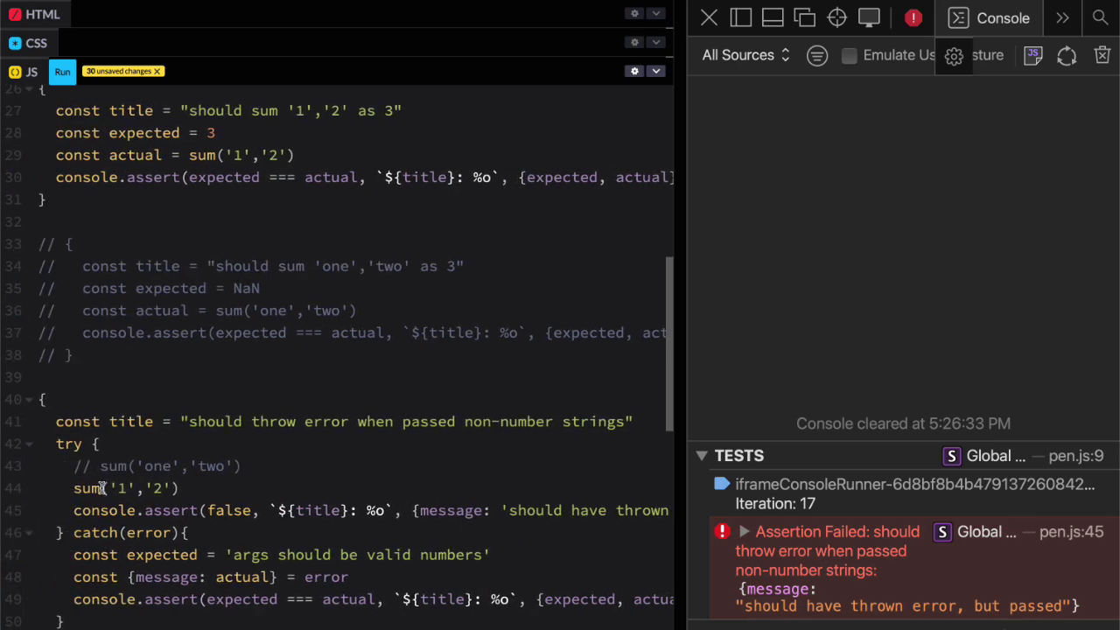
{"action": "left_click_drag", "start_coordinate": [107, 488], "coordinate": [175, 488]}
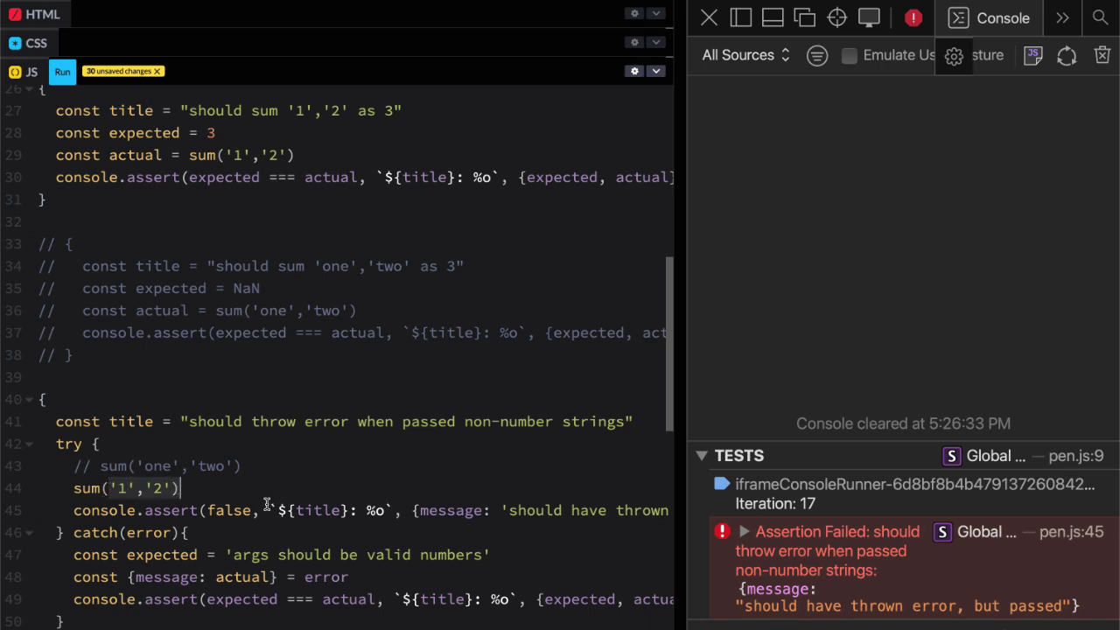
{"action": "left_click", "coordinate": [203, 467]}
Uncomment sum('one','two') and delete the sum('1','2') line from the try block
{"action": "key", "text": "ctrl+slash"}
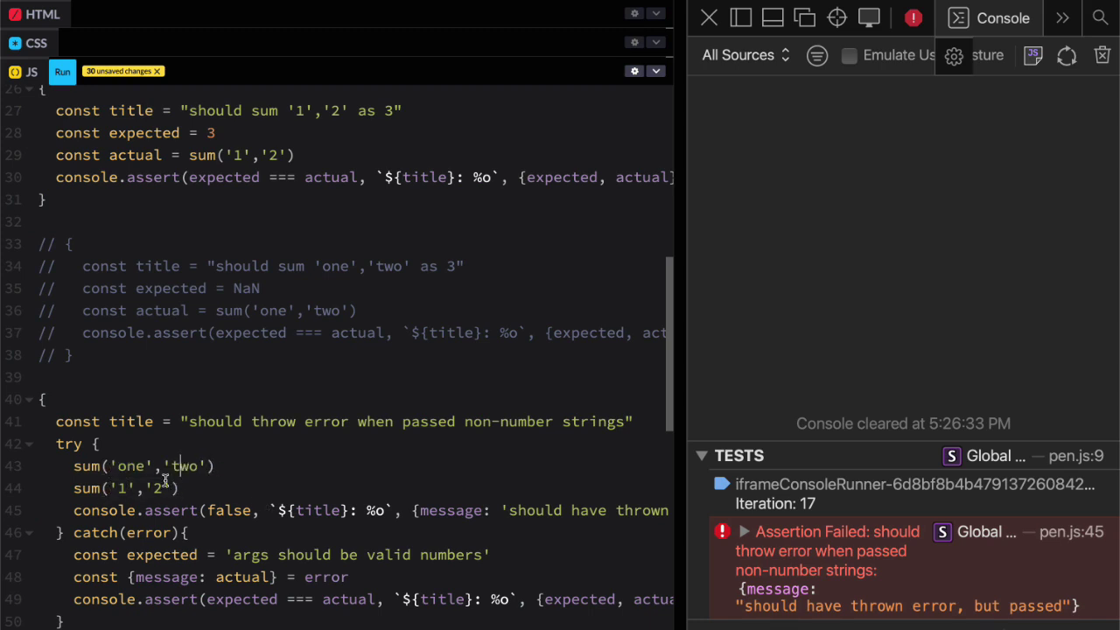
{"action": "triple_click", "coordinate": [140, 488]}
{"action": "key", "text": "BackSpace"}
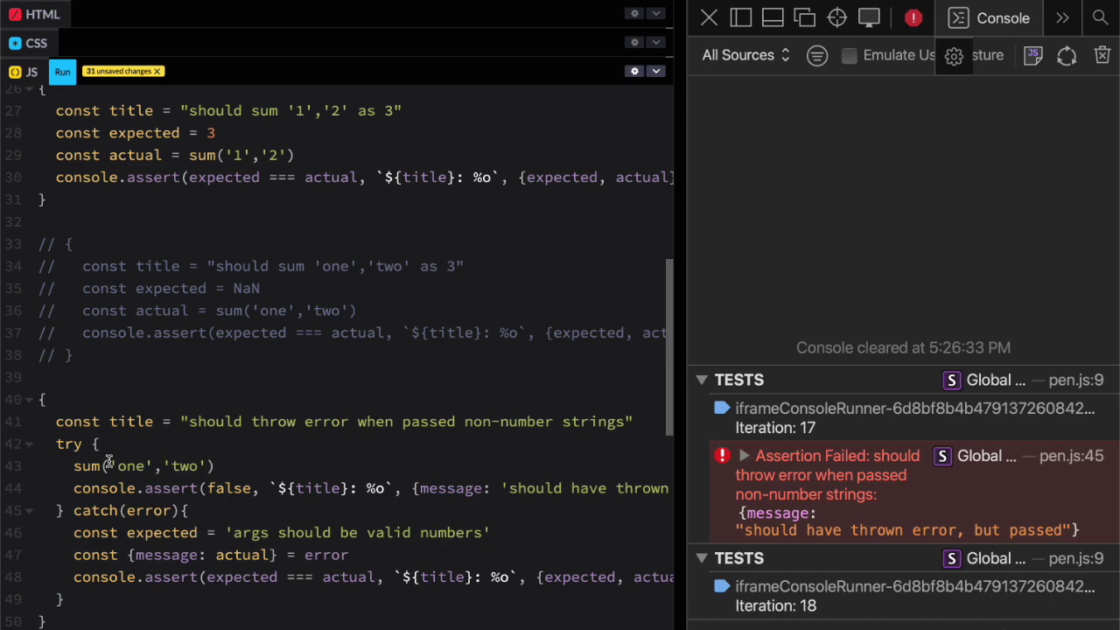
{"action": "left_click_drag", "start_coordinate": [109, 465], "coordinate": [189, 466]}
{"action": "left_click_drag", "start_coordinate": [126, 488], "coordinate": [283, 488]}
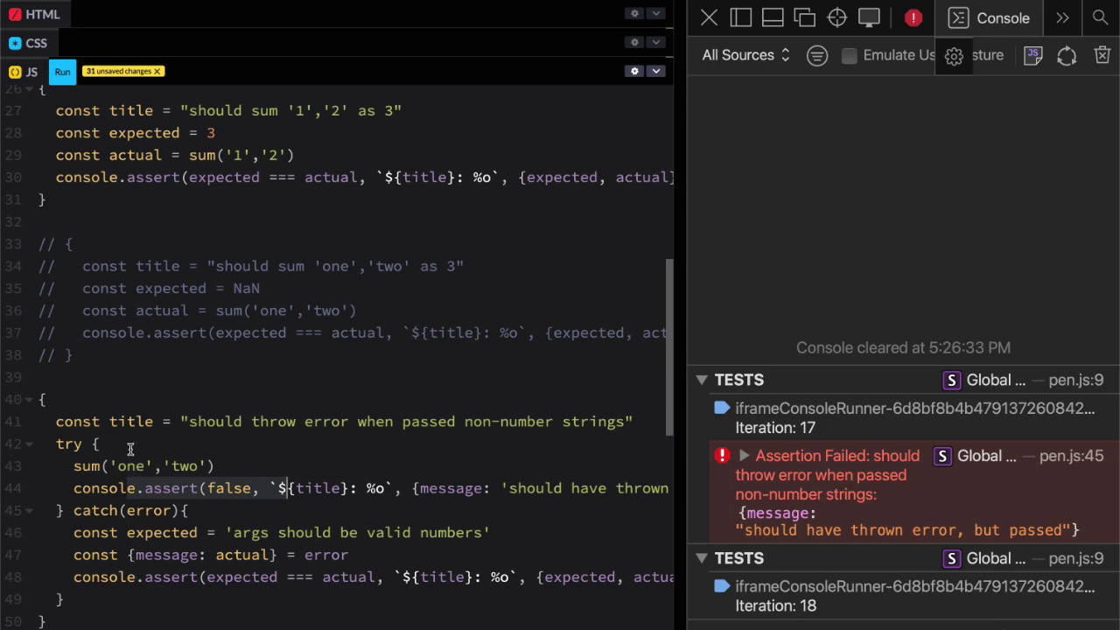
{"action": "left_click_drag", "start_coordinate": [106, 466], "coordinate": [181, 466]}
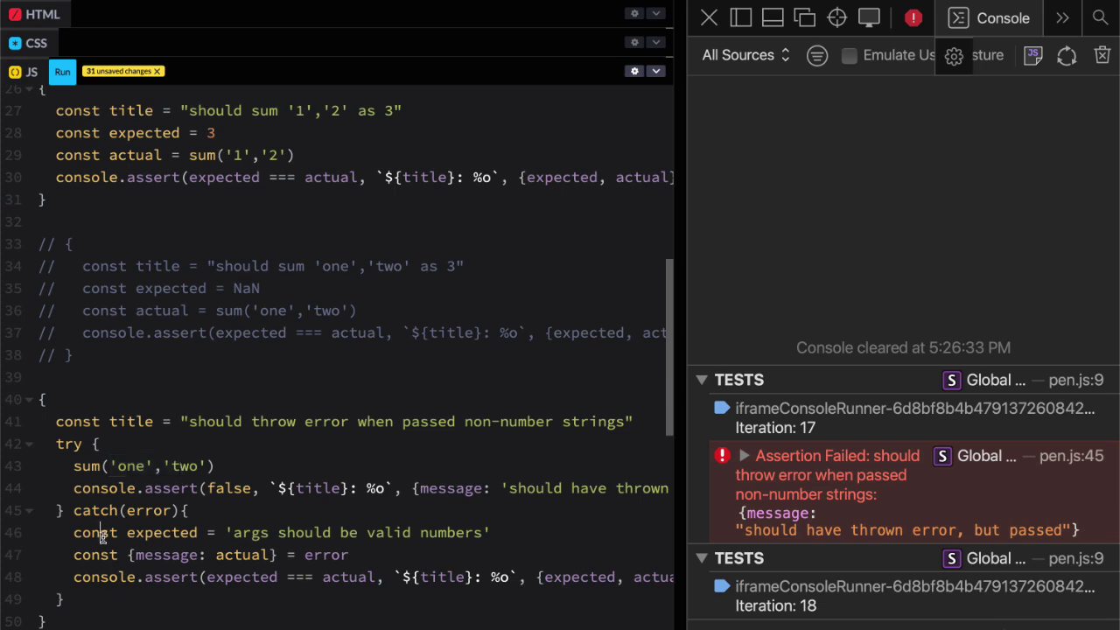
{"action": "left_click_drag", "start_coordinate": [101, 532], "coordinate": [298, 534]}
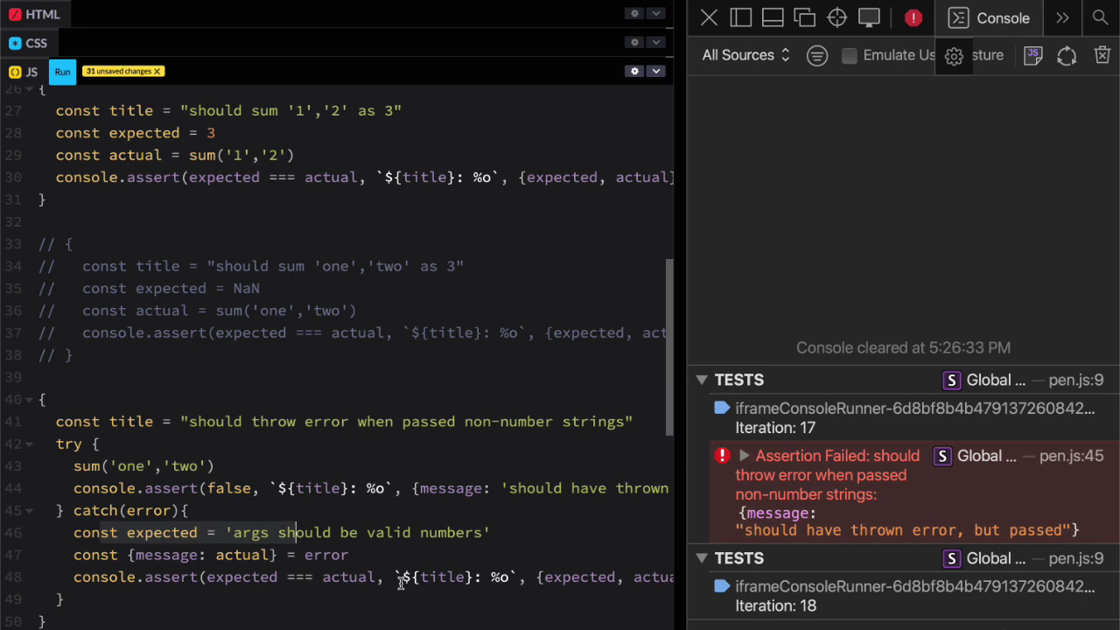
Paste a copy of the sum 1,2,3,4 test below the error test and retitle it 'return 0 with no args'
{"action": "scroll", "coordinate": [127, 470], "scroll_direction": "down", "scroll_amount": 3}
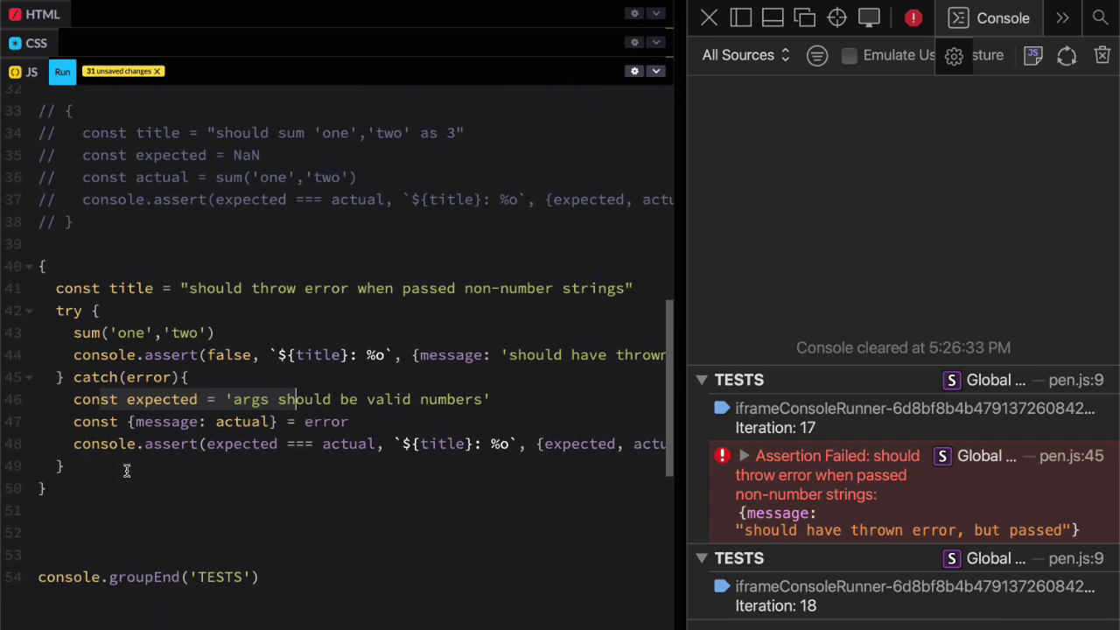
{"action": "scroll", "coordinate": [82, 489], "scroll_direction": "up", "scroll_amount": 4}
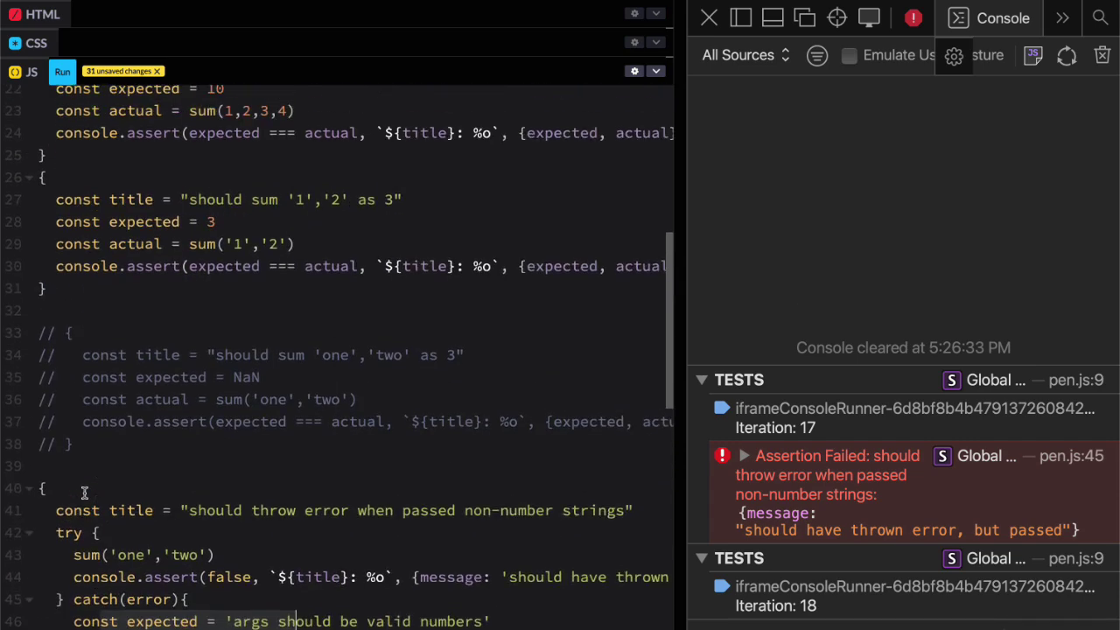
{"action": "scroll", "coordinate": [85, 494], "scroll_direction": "up", "scroll_amount": 5}
{"action": "scroll", "coordinate": [85, 494], "scroll_direction": "down", "scroll_amount": 2}
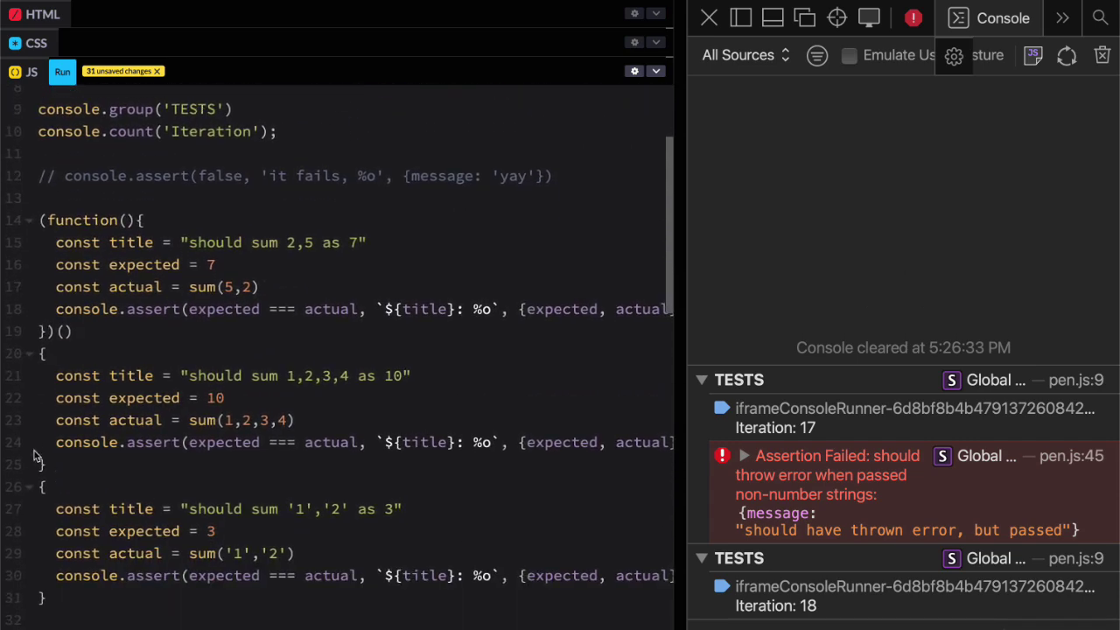
{"action": "mouse_move", "coordinate": [44, 465]}
{"action": "left_mouse_down"}
{"action": "mouse_move", "coordinate": [33, 401]}
{"action": "mouse_move", "coordinate": [9, 353]}
{"action": "left_mouse_up"}
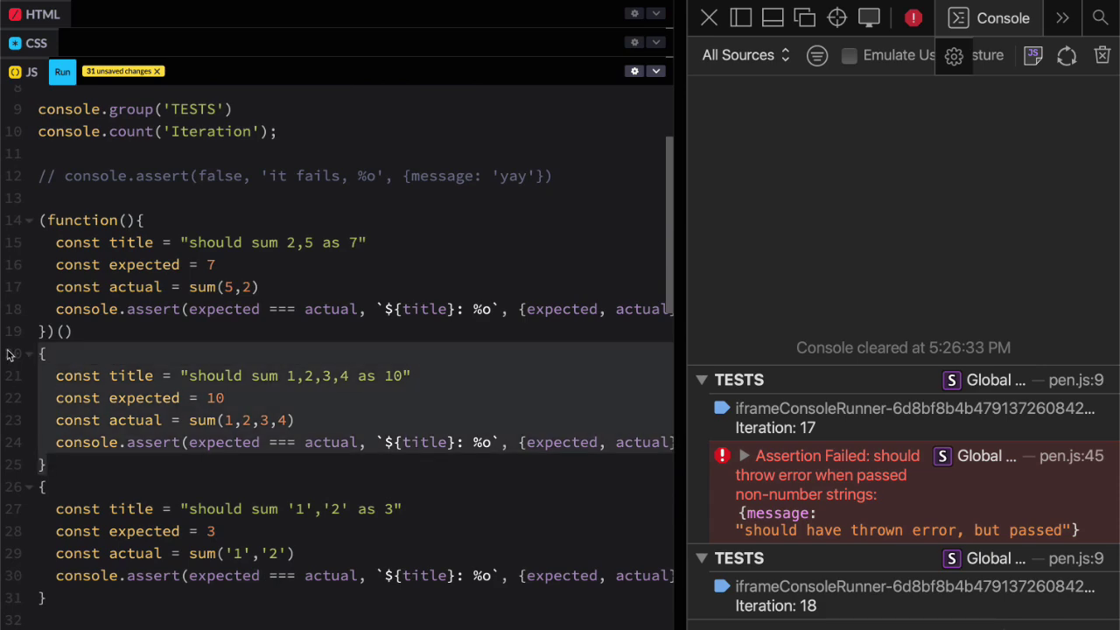
{"action": "scroll", "coordinate": [133, 394], "scroll_direction": "down", "scroll_amount": 8}
{"action": "scroll", "coordinate": [93, 392], "scroll_direction": "down", "scroll_amount": 1}
{"action": "left_click", "coordinate": [81, 396]}
{"action": "key", "text": "Return"}
{"action": "key", "text": "Return"}
{"action": "key", "text": "ctrl+v"}
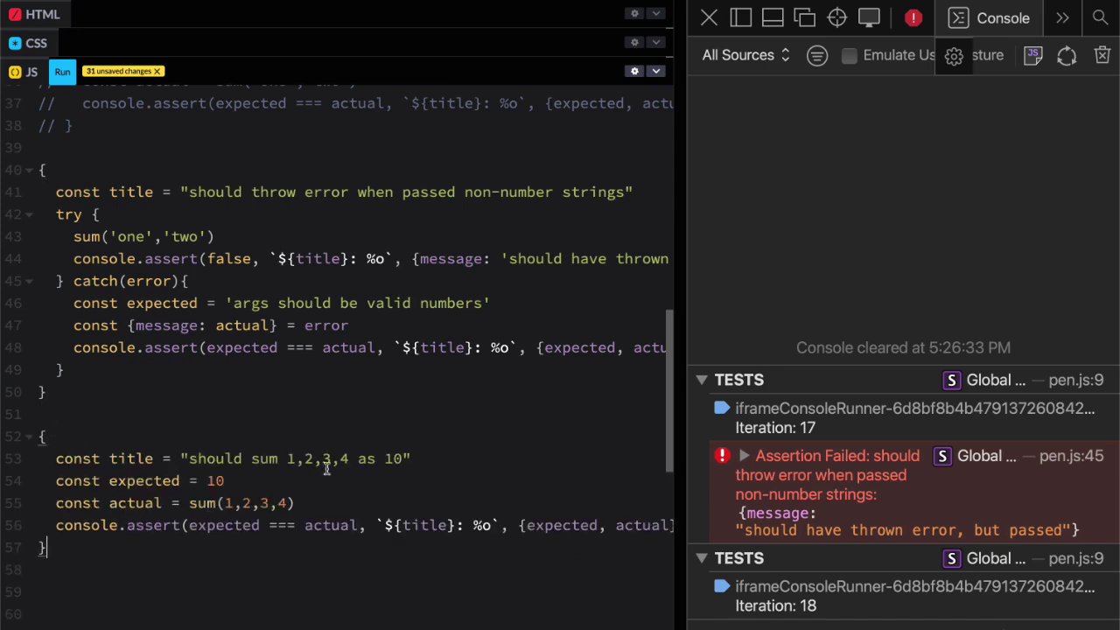
{"action": "left_click_drag", "start_coordinate": [251, 458], "coordinate": [407, 459]}
{"action": "type", "text": "retur"}
{"action": "type", "text": "n 0 with "}
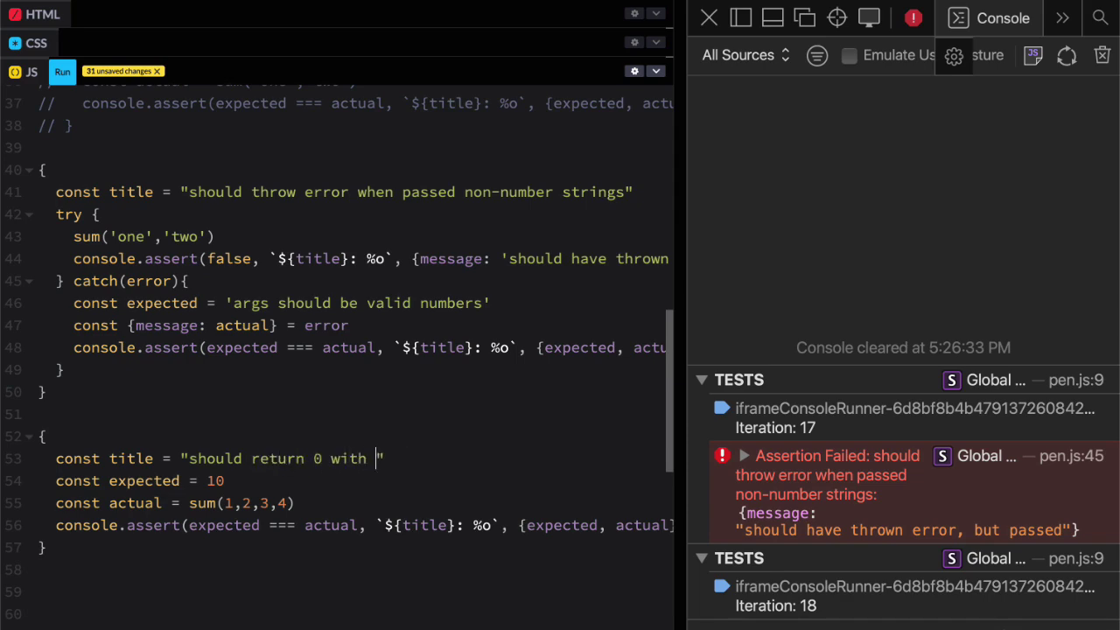
{"action": "type", "text": "no args"}
Change the expected value to 0, call sum() with no arguments, and rerun for Iteration 19
{"action": "scroll", "coordinate": [230, 412], "scroll_direction": "up", "scroll_amount": 1}
{"action": "scroll", "coordinate": [224, 412], "scroll_direction": "up", "scroll_amount": 10}
{"action": "scroll", "coordinate": [225, 400], "scroll_direction": "up", "scroll_amount": 5}
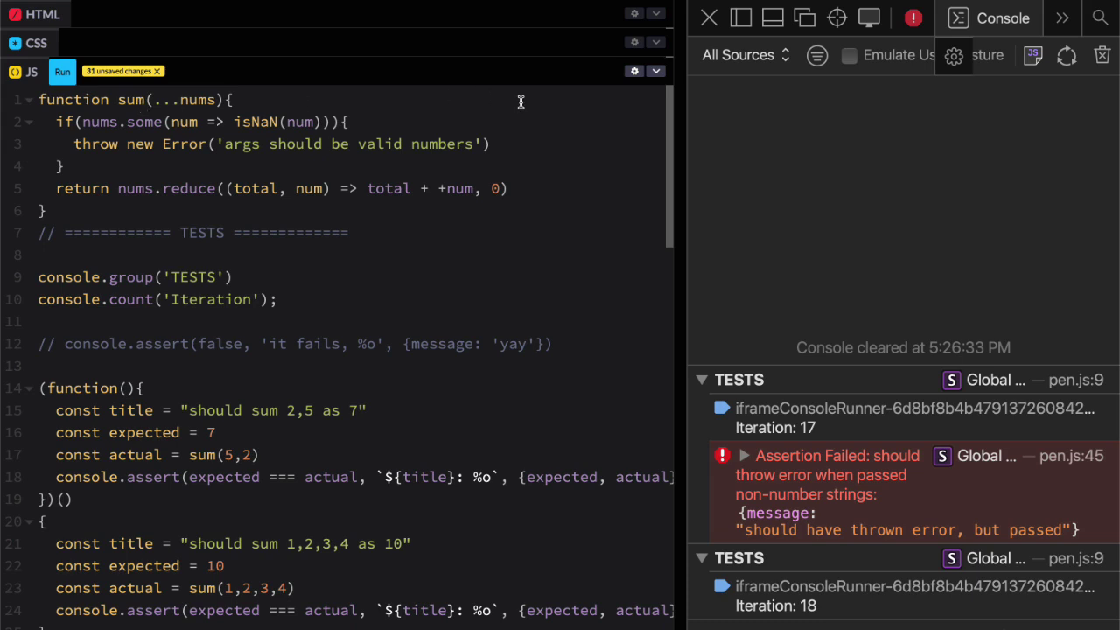
{"action": "scroll", "coordinate": [521, 103], "scroll_direction": "down", "scroll_amount": 10}
{"action": "scroll", "coordinate": [520, 103], "scroll_direction": "down", "scroll_amount": 5}
{"action": "scroll", "coordinate": [521, 102], "scroll_direction": "down", "scroll_amount": 3}
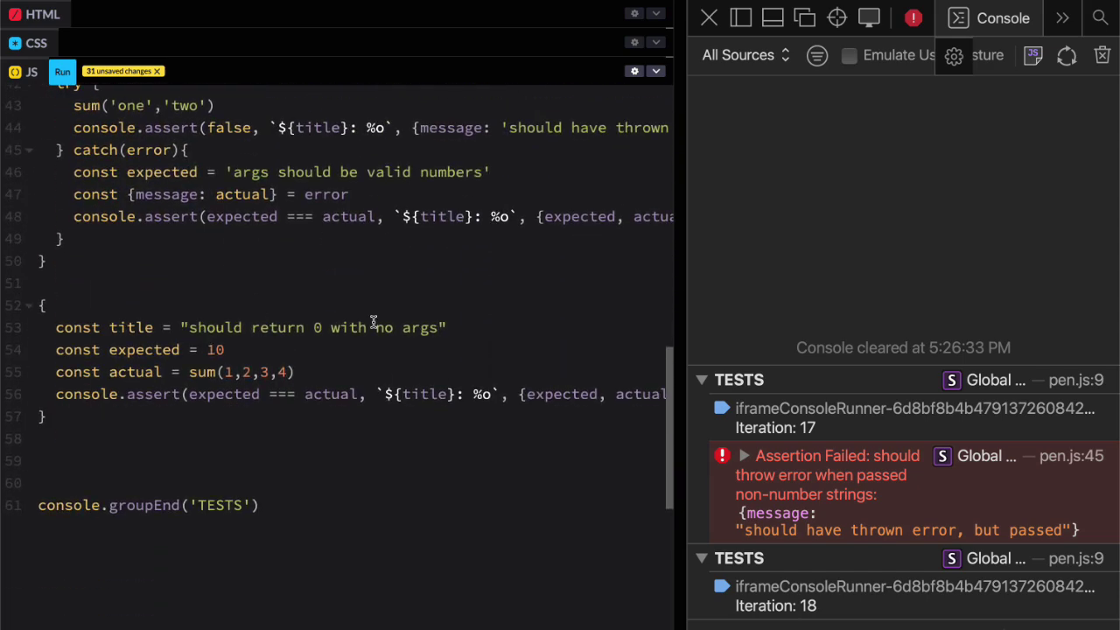
{"action": "double_click", "coordinate": [216, 350]}
{"action": "type", "text": "0"}
{"action": "left_click_drag", "start_coordinate": [225, 371], "coordinate": [285, 373]}
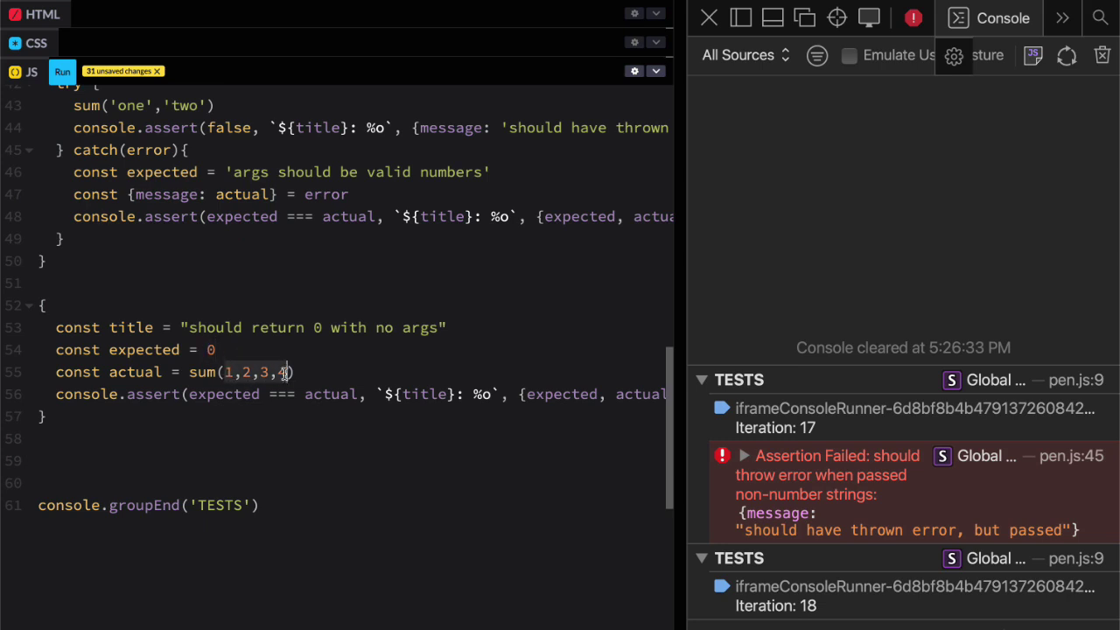
{"action": "key", "text": "BackSpace"}
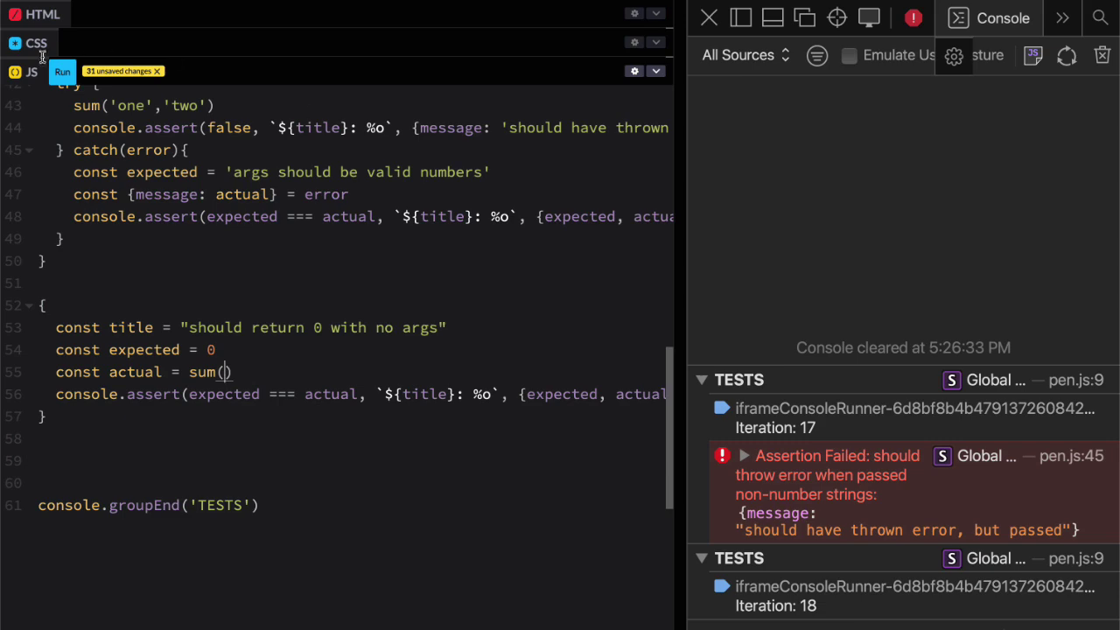
{"action": "left_click", "coordinate": [63, 75]}
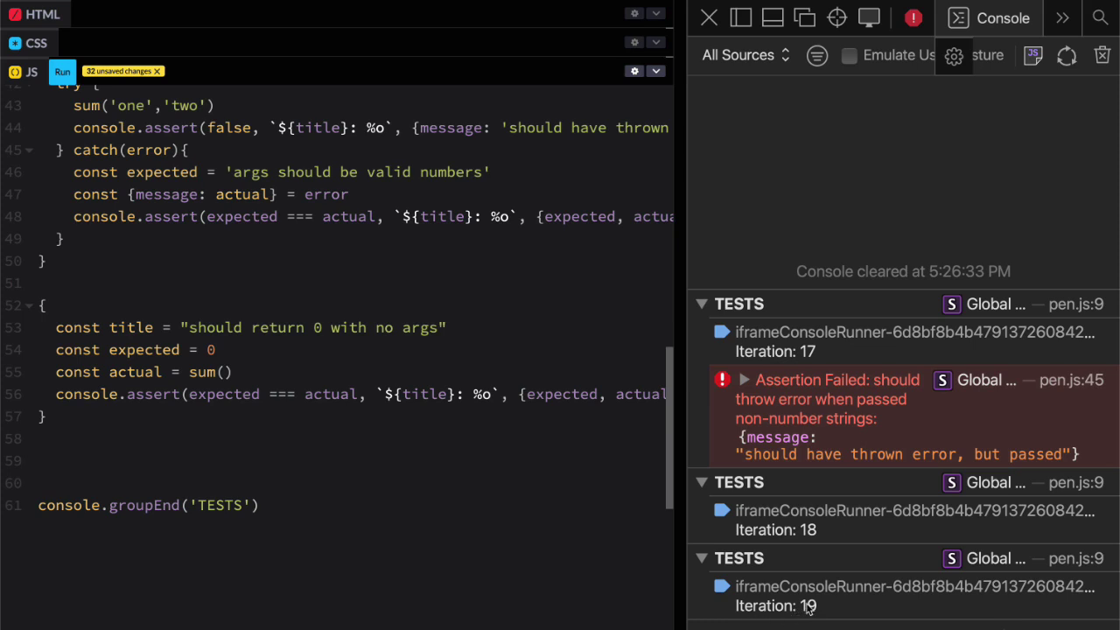
Duplicate the no-args test block directly below itself
{"action": "left_click_drag", "start_coordinate": [50, 423], "coordinate": [5, 309]}
{"action": "key", "text": "ctrl+c"}
{"action": "left_click", "coordinate": [105, 415]}
{"action": "key", "text": "Return"}
{"action": "key", "text": "ctrl+v"}
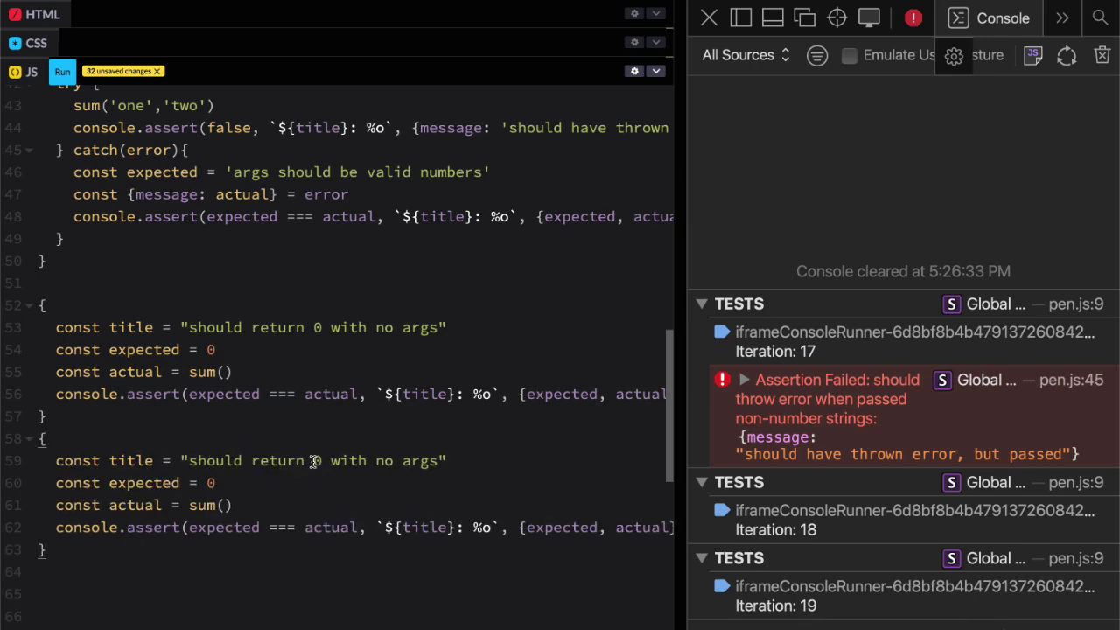
Retitle the copied test to 'should return 1 with one arg'
{"action": "left_click", "coordinate": [314, 461]}
{"action": "key", "text": "BackSpace"}
{"action": "type", "text": "1"}
{"action": "key", "text": "BackSpace"}
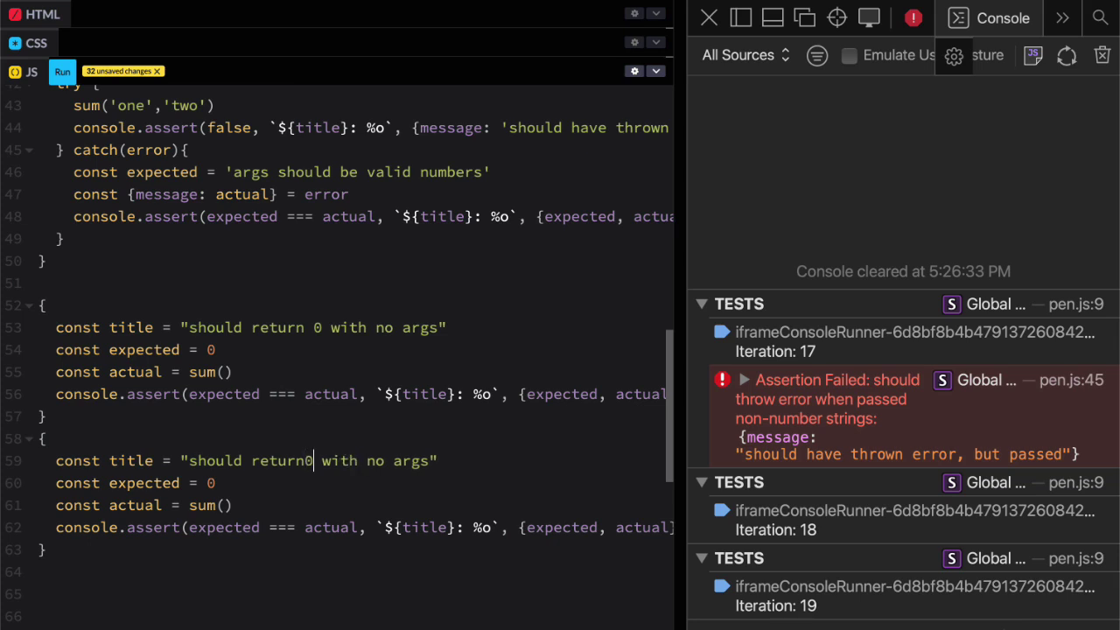
{"action": "key", "text": "shift+Right"}
{"action": "type", "text": "1"}
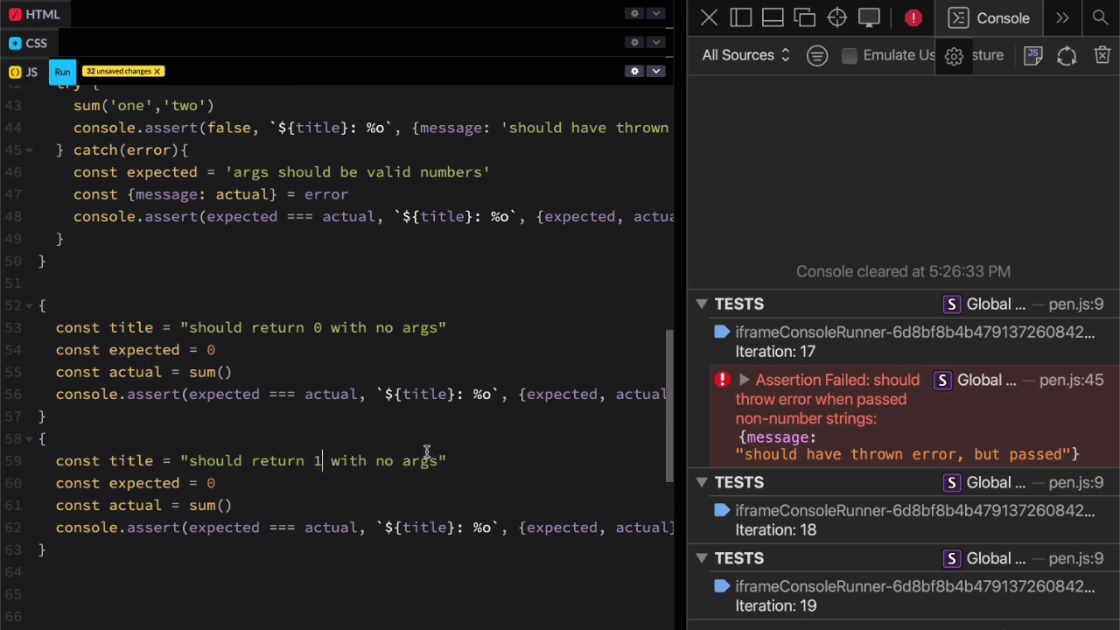
{"action": "left_click_drag", "start_coordinate": [376, 462], "coordinate": [397, 463]}
{"action": "type", "text": "one"}
{"action": "left_click", "coordinate": [446, 461]}
{"action": "key", "text": "BackSpace"}
Make the copied test expect 1 from sum(1), then clear the console output
{"action": "double_click", "coordinate": [211, 483]}
{"action": "type", "text": "1"}
{"action": "left_click", "coordinate": [224, 506]}
{"action": "type", "text": "1"}
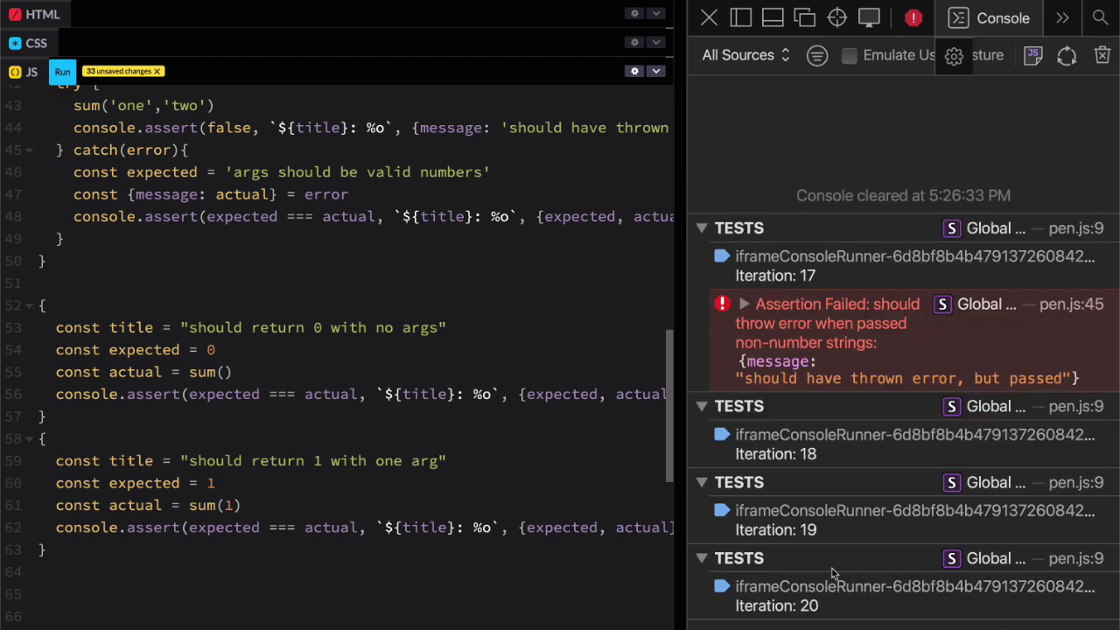
{"action": "left_click", "coordinate": [1101, 60]}
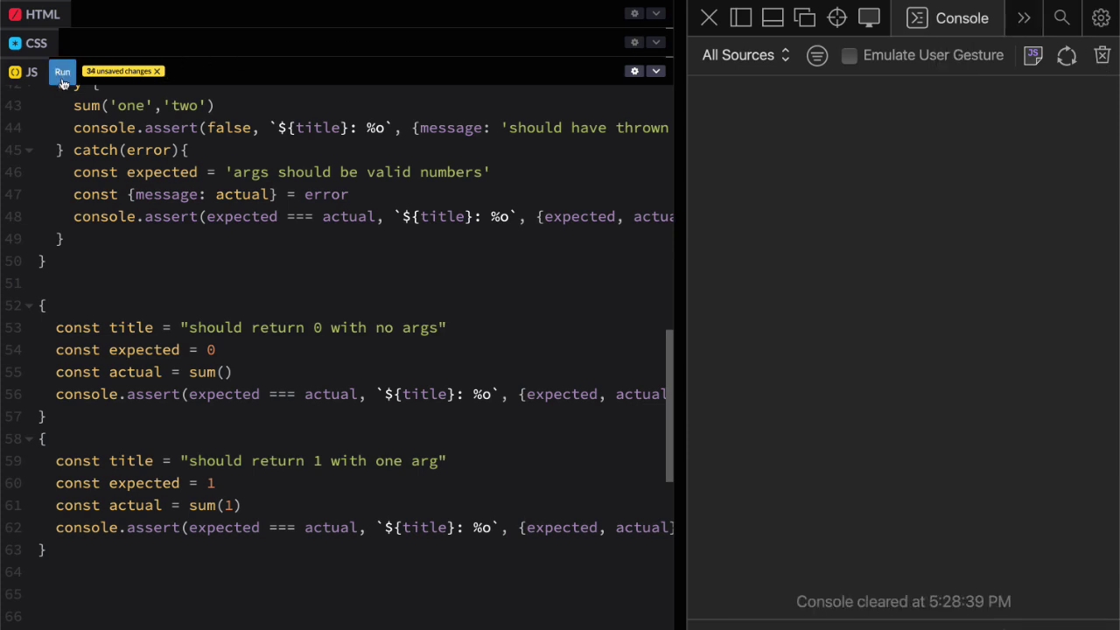
Rerun the tests twice and confirm Iteration 21 logs no failures, highlighting the no-args assert
{"action": "left_click", "coordinate": [63, 82]}
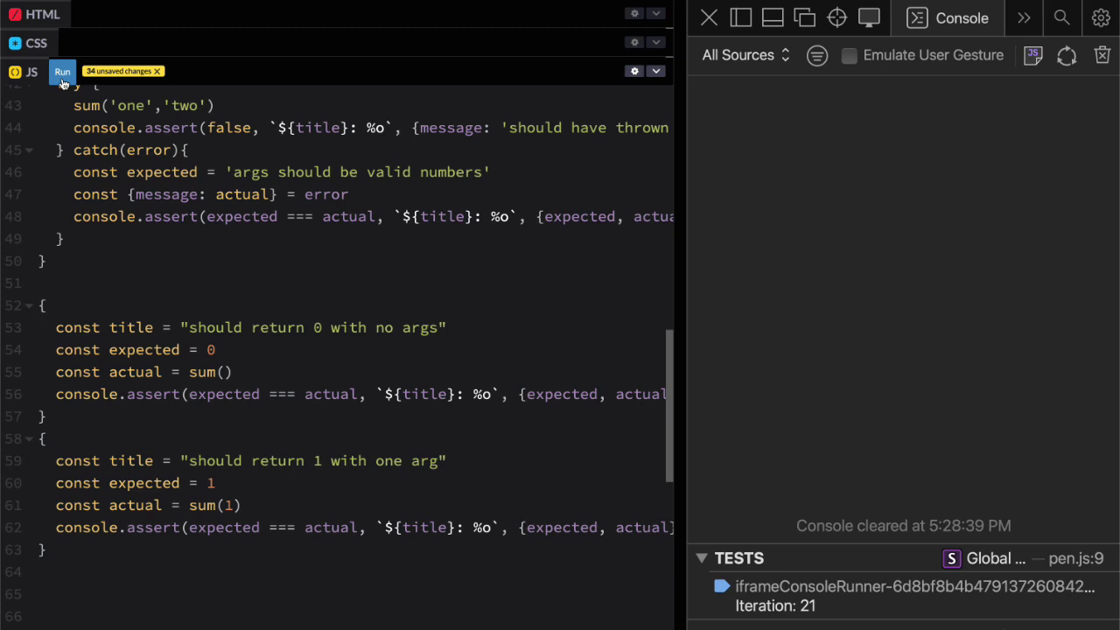
{"action": "left_click", "coordinate": [62, 77]}
{"action": "double_click", "coordinate": [162, 393]}
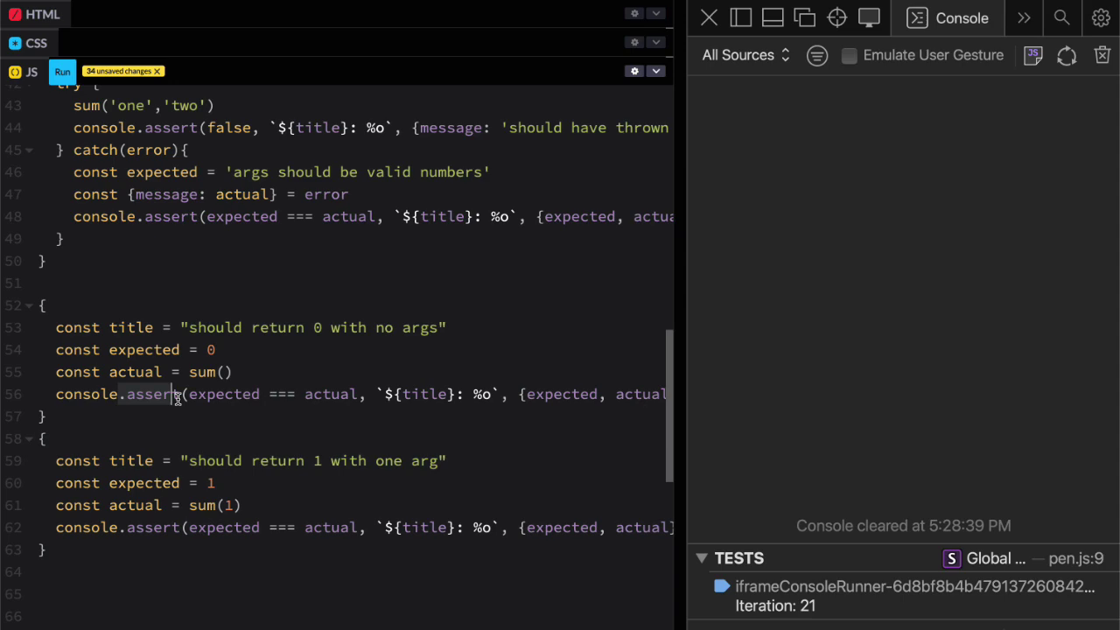
{"action": "scroll", "coordinate": [215, 336], "scroll_direction": "up", "scroll_amount": 5}
{"action": "scroll", "coordinate": [216, 335], "scroll_direction": "up", "scroll_amount": 5}
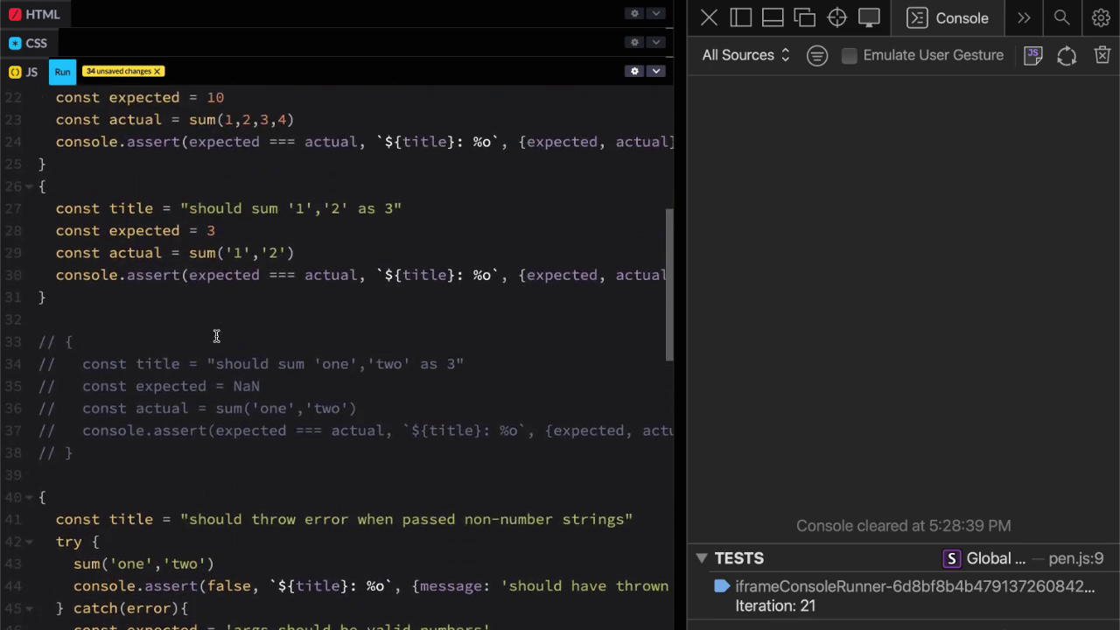
{"action": "scroll", "coordinate": [216, 336], "scroll_direction": "up", "scroll_amount": 3}
{"action": "scroll", "coordinate": [216, 336], "scroll_direction": "up", "scroll_amount": 5}
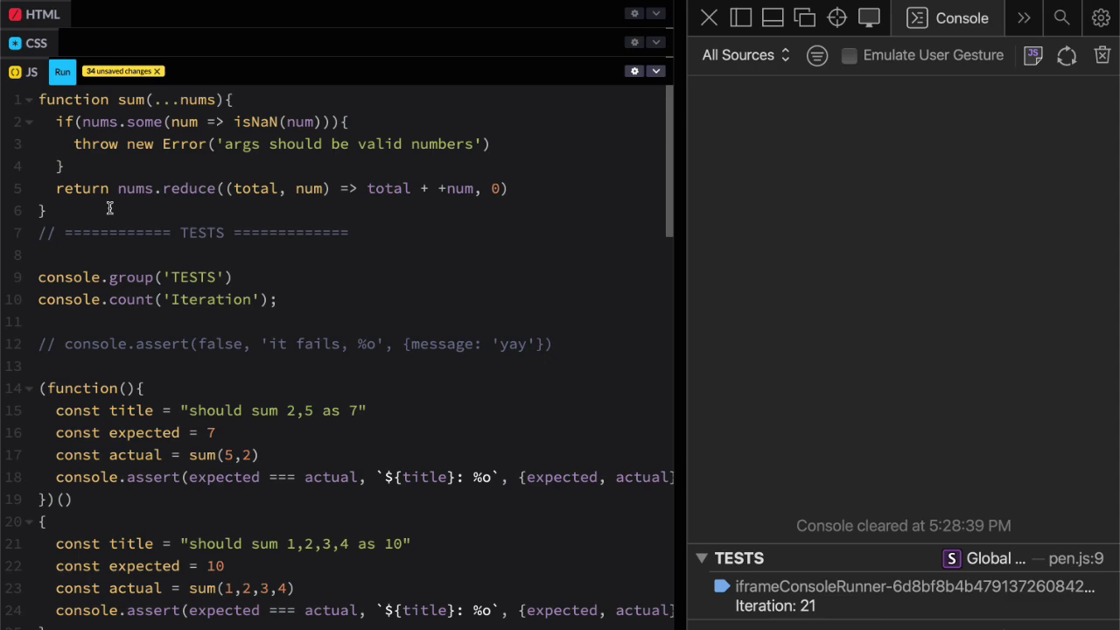
{"action": "left_click_drag", "start_coordinate": [73, 389], "coordinate": [196, 522]}
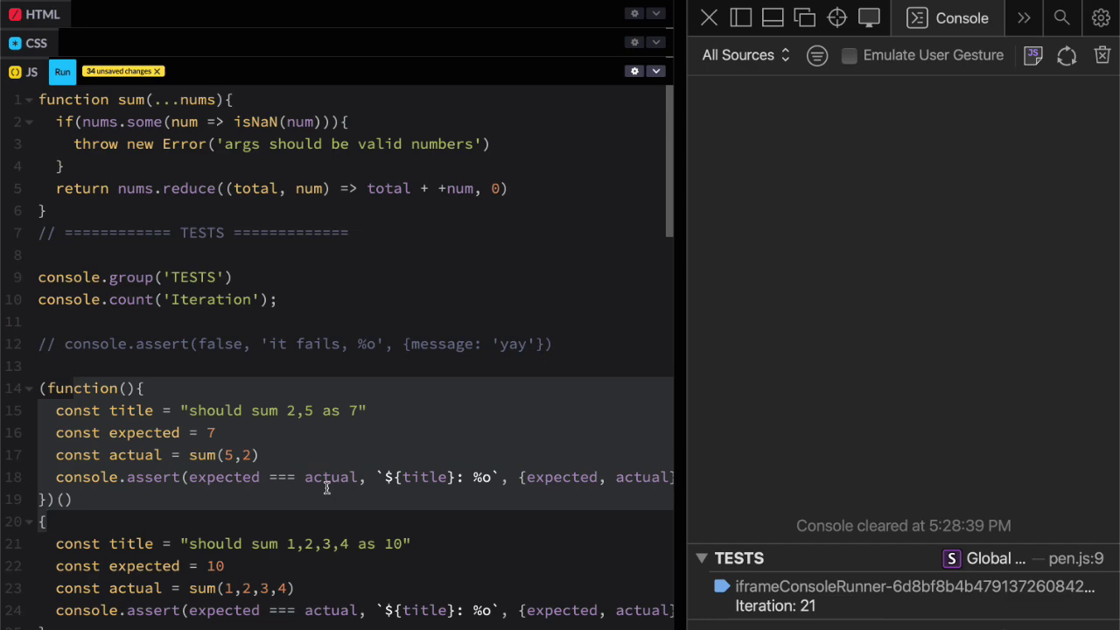
{"action": "left_click", "coordinate": [112, 364]}
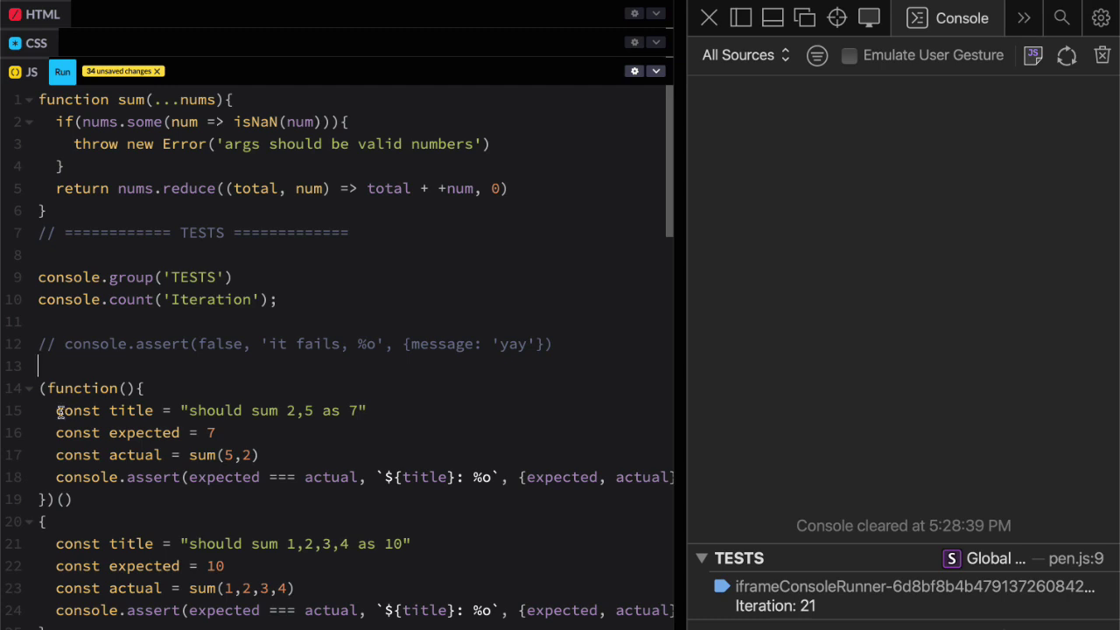
{"action": "left_click_drag", "start_coordinate": [54, 387], "coordinate": [157, 523]}
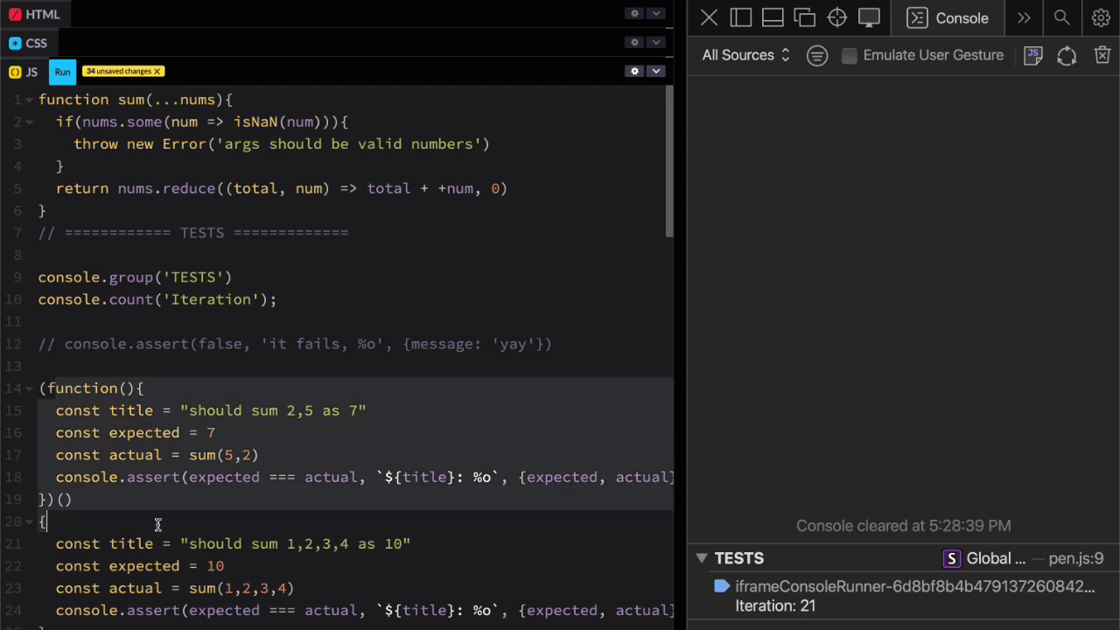
{"action": "scroll", "coordinate": [157, 524], "scroll_direction": "down", "scroll_amount": 5}
{"action": "left_click", "coordinate": [43, 263]}
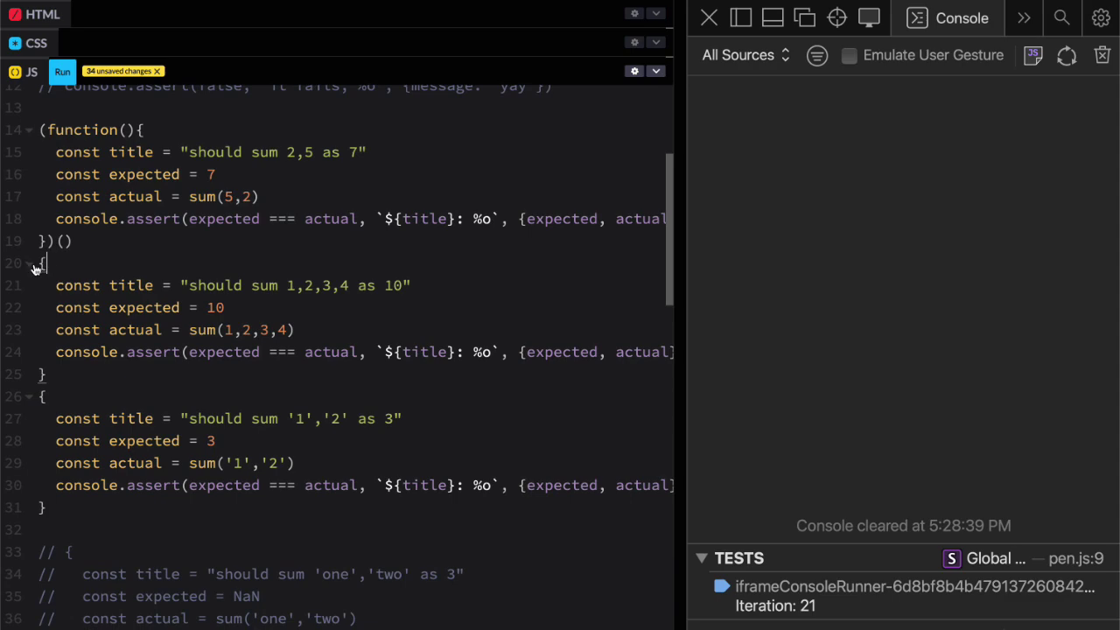
{"action": "left_click_drag", "start_coordinate": [40, 264], "coordinate": [114, 375]}
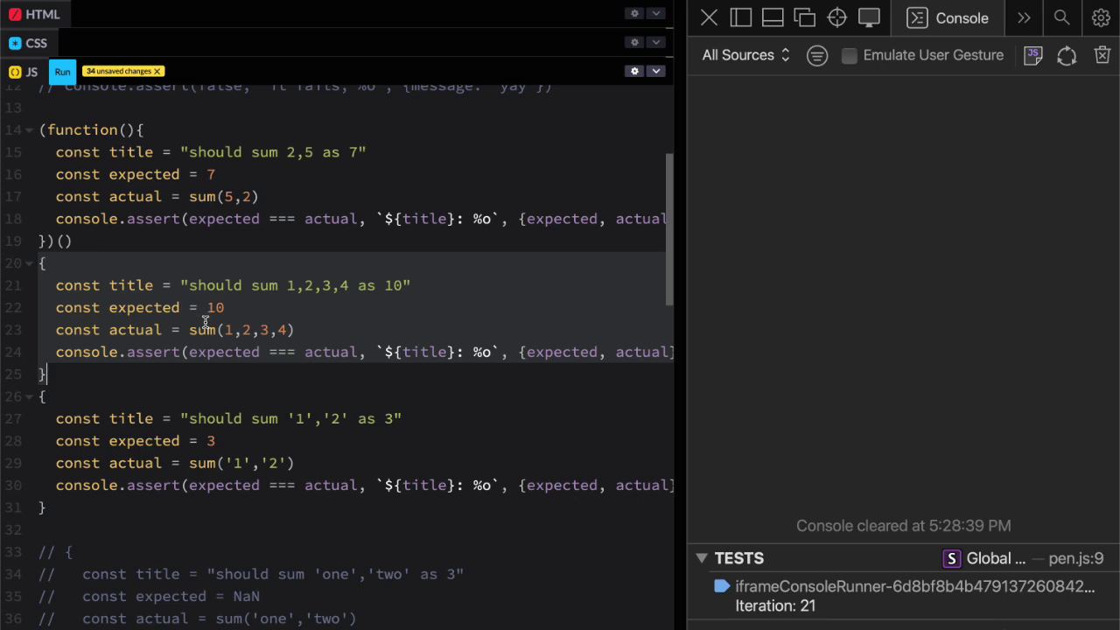
{"action": "left_click", "coordinate": [272, 386]}
{"action": "left_click_drag", "start_coordinate": [120, 352], "coordinate": [484, 351]}
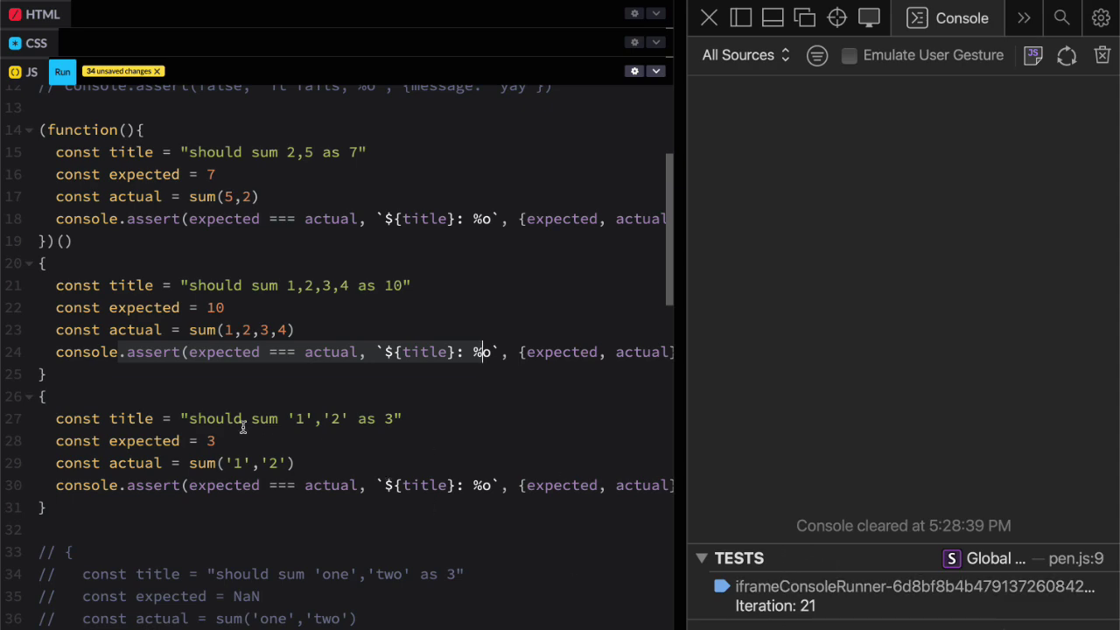
{"action": "scroll", "coordinate": [242, 425], "scroll_direction": "up", "scroll_amount": 5}
{"action": "scroll", "coordinate": [243, 425], "scroll_direction": "down", "scroll_amount": 3}
{"action": "scroll", "coordinate": [243, 425], "scroll_direction": "down", "scroll_amount": 2}
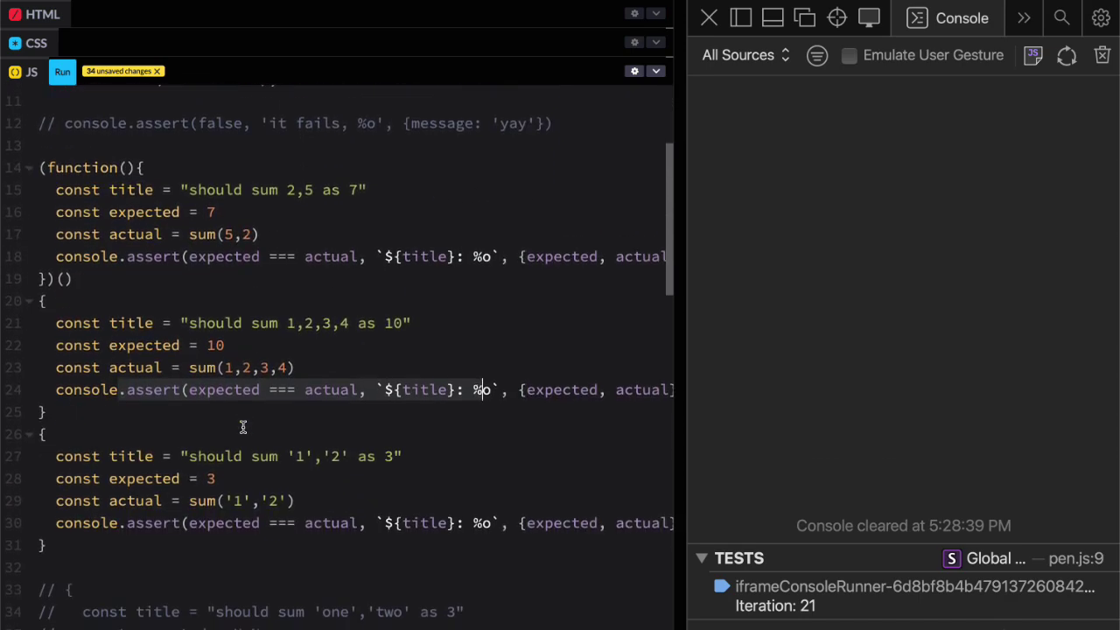
{"action": "scroll", "coordinate": [242, 425], "scroll_direction": "down", "scroll_amount": 2}
{"action": "scroll", "coordinate": [242, 425], "scroll_direction": "down", "scroll_amount": 3}
{"action": "scroll", "coordinate": [242, 425], "scroll_direction": "down", "scroll_amount": 5}
{"action": "scroll", "coordinate": [242, 425], "scroll_direction": "down", "scroll_amount": 1}
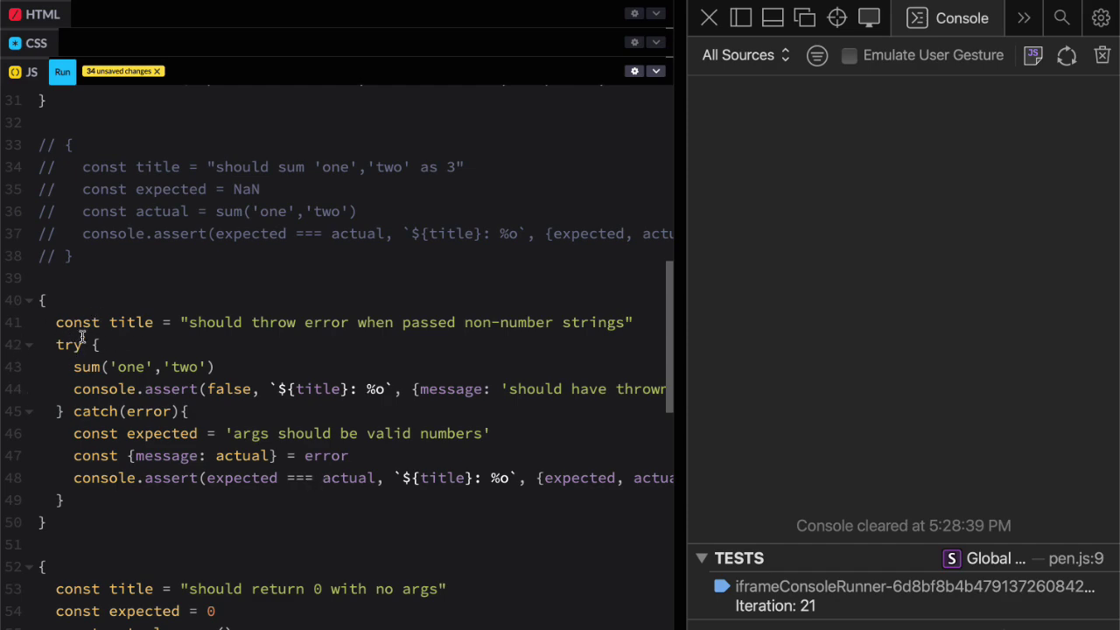
{"action": "left_click_drag", "start_coordinate": [61, 343], "coordinate": [163, 477]}
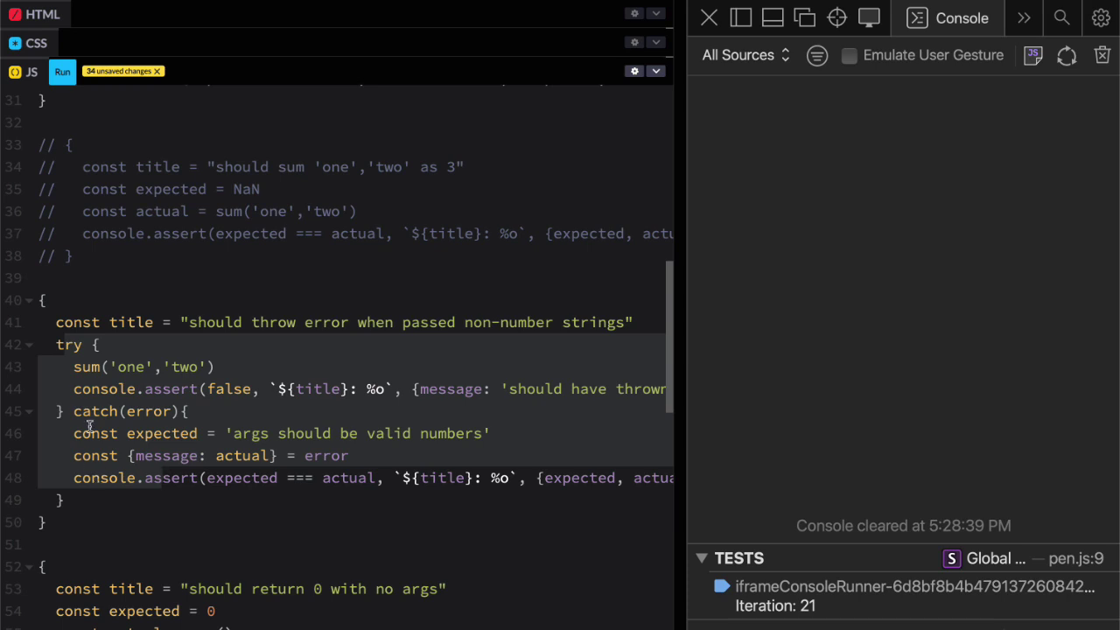
{"action": "scroll", "coordinate": [91, 438], "scroll_direction": "up", "scroll_amount": 3}
{"action": "scroll", "coordinate": [88, 425], "scroll_direction": "up", "scroll_amount": 2}
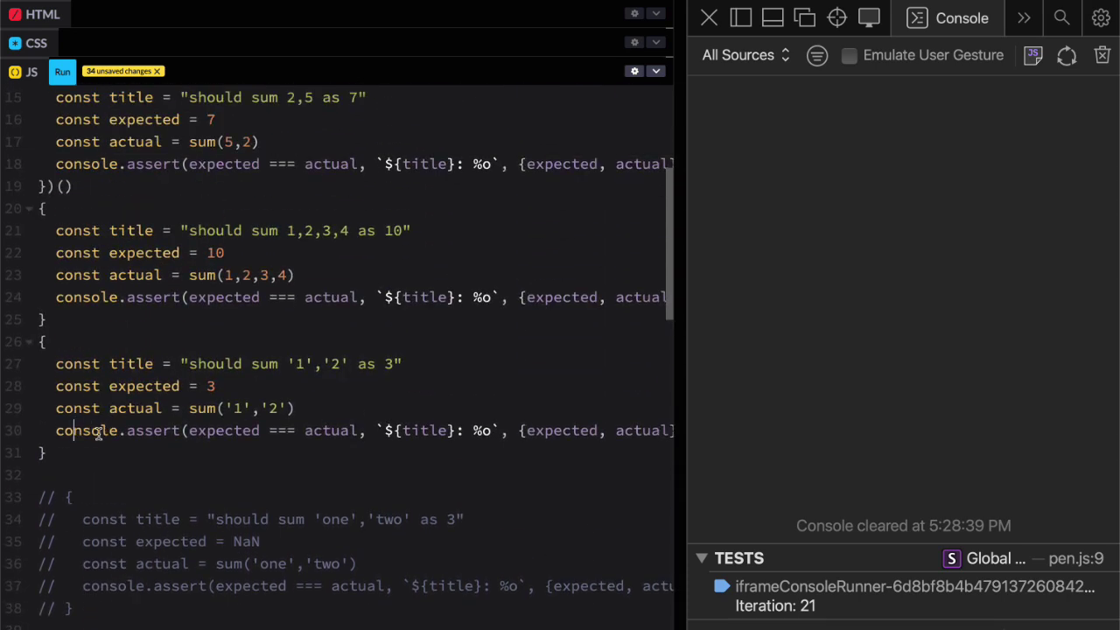
{"action": "left_click_drag", "start_coordinate": [56, 430], "coordinate": [324, 434]}
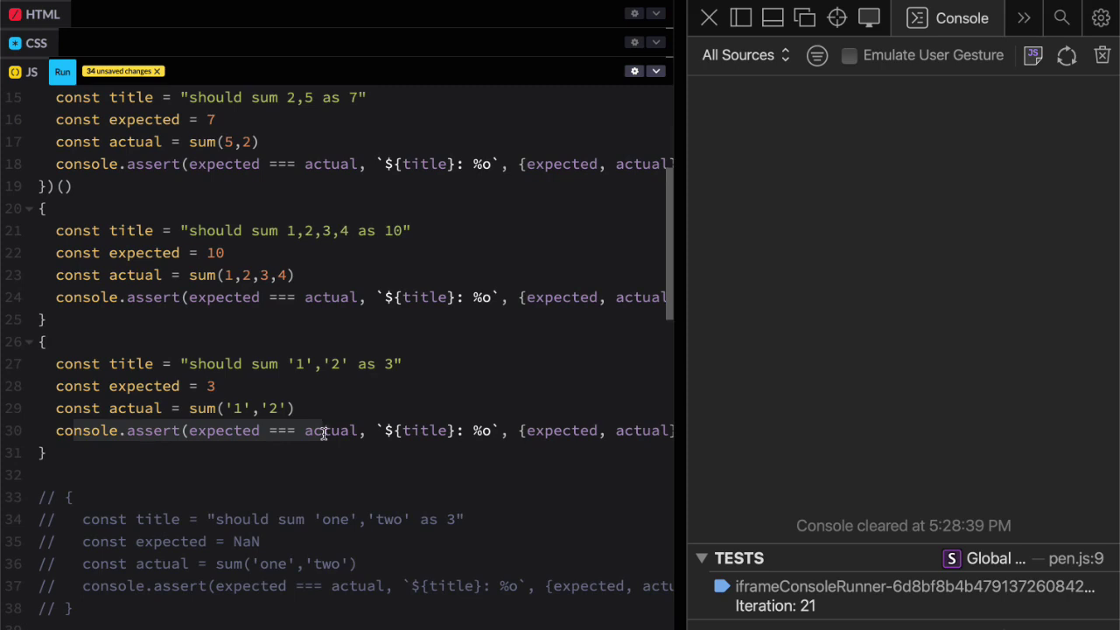